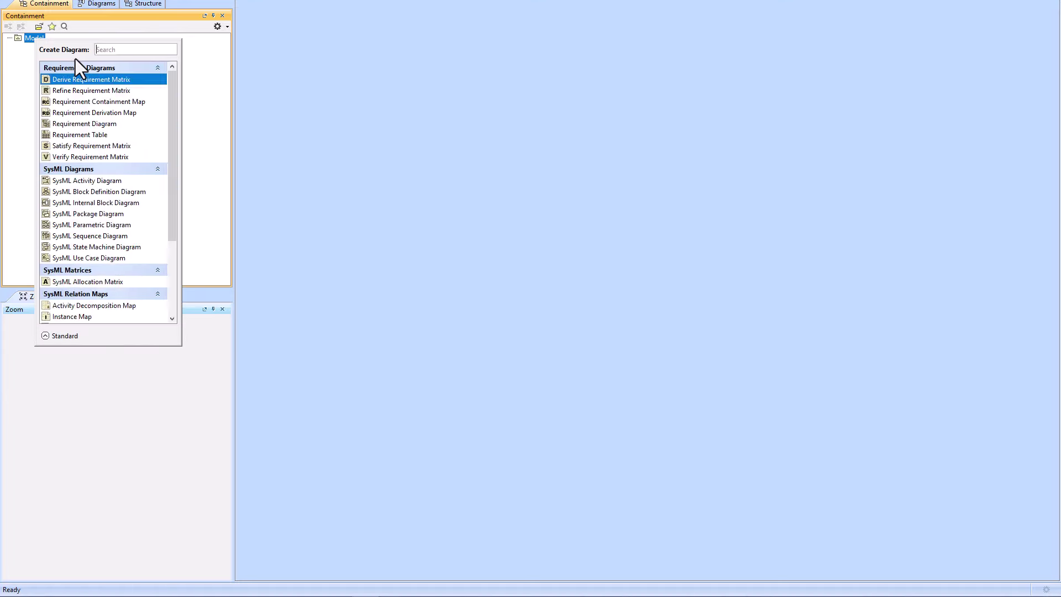
- Create a SysML Block Definition Diagram named System Structure and place six blocks in rows of one, three and two
type("System Structure")
key("Return")
left_click_drag(1025, 97, 969, 99)
left_click(980, 114)
left_click(400, 77)
left_click(315, 132)
left_click(392, 132)
left_click(470, 131)
left_click(292, 205)
left_click(358, 205)
- Name the upper block System and the three middle-row blocks Subsystem A, Subsystem B and Subsystem C
left_click(400, 77)
type("System")
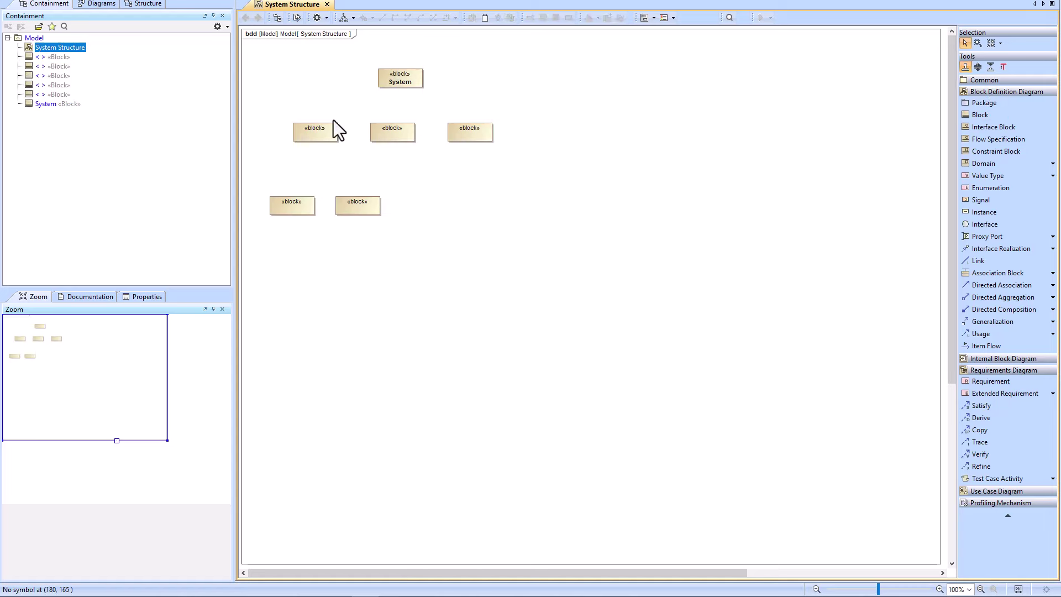
left_click(315, 131)
type("Subsystem A")
left_click(392, 131)
type("Subaystem B")
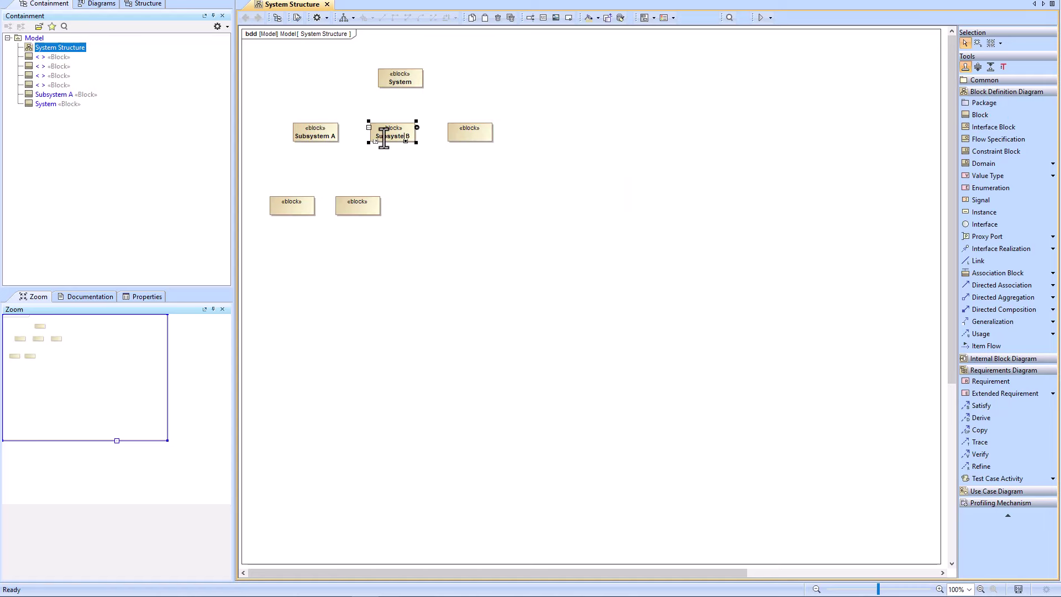
left_click(469, 132)
type("Subsystem C")
left_click(319, 229)
- Name the two lower-row blocks SSA Comp 1 and SSA Comp 2
left_click(291, 205)
type("SSA Comp 1")
left_click(357, 205)
type("SSA Comp 2")
left_click(535, 161)
- Connect System to Subsystems A, B and C, and Subsystem A to both SSA components, with directed compositions, then shrink the diagram frame around them
left_click(1004, 310)
left_click_drag(393, 82, 393, 132)
mouse_move(381, 79)
left_mouse_down()
mouse_move(316, 131)
mouse_move(291, 205)
left_mouse_up()
left_click_drag(335, 134, 357, 205)
left_click_drag(407, 84, 470, 131)
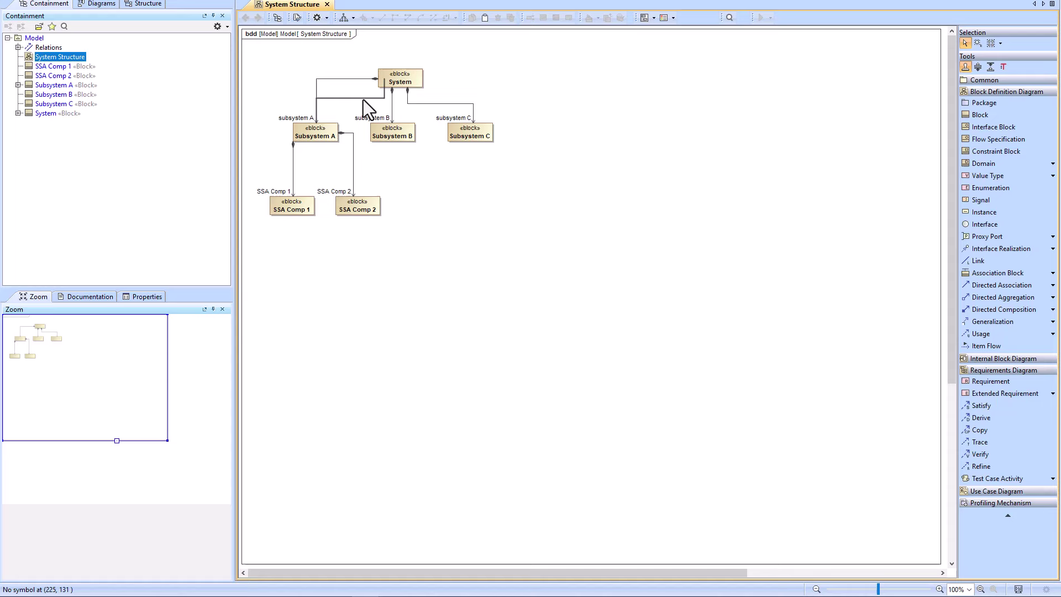
left_click_drag(940, 564, 504, 226)
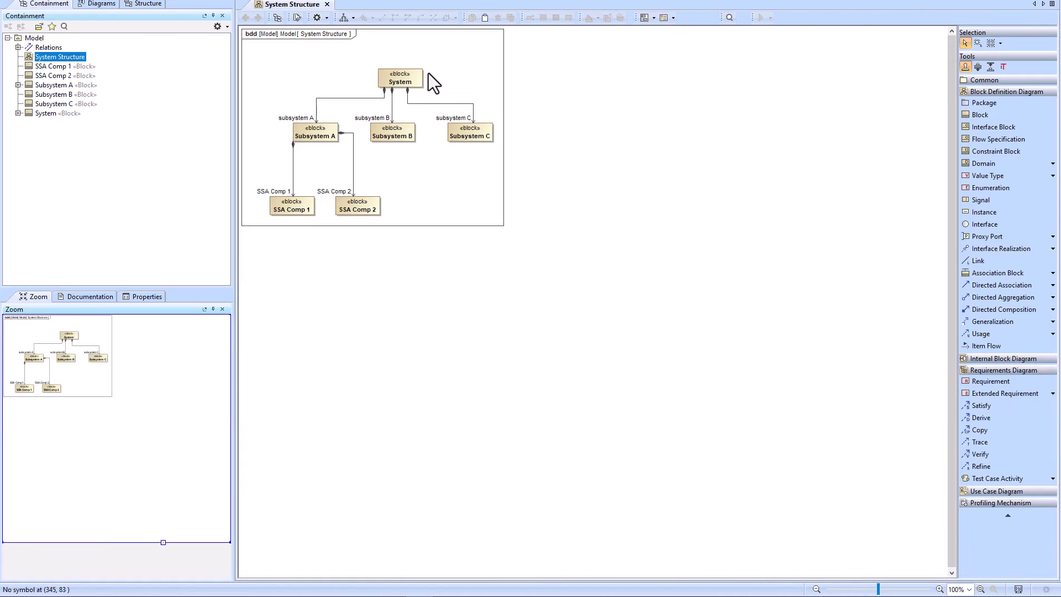
- Apply the MassRollUpPattern rollup pattern to the System block recursively, with subsetted properties set
right_click(414, 78)
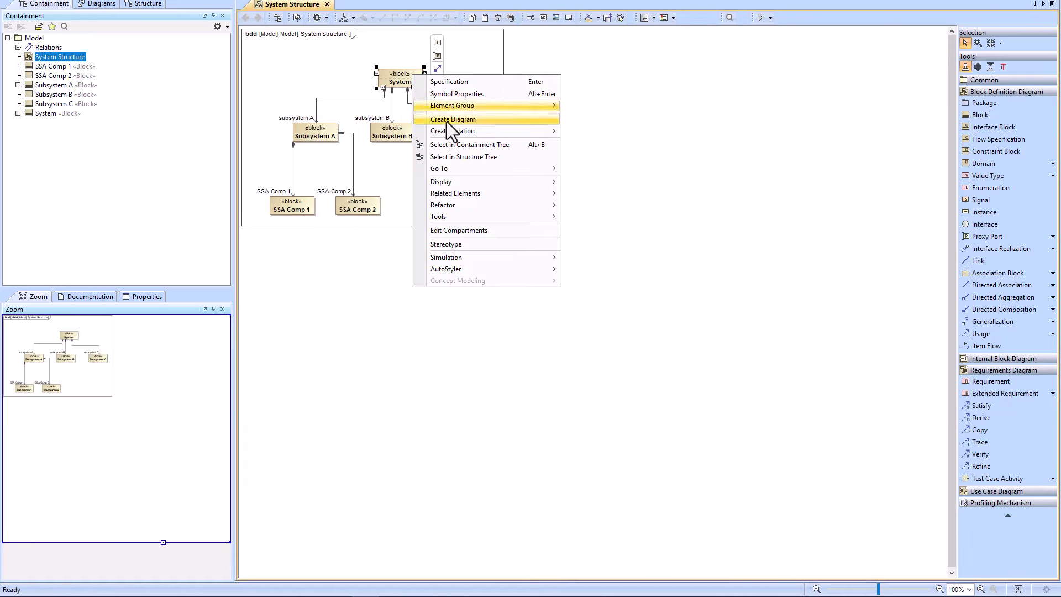
mouse_move(455, 214)
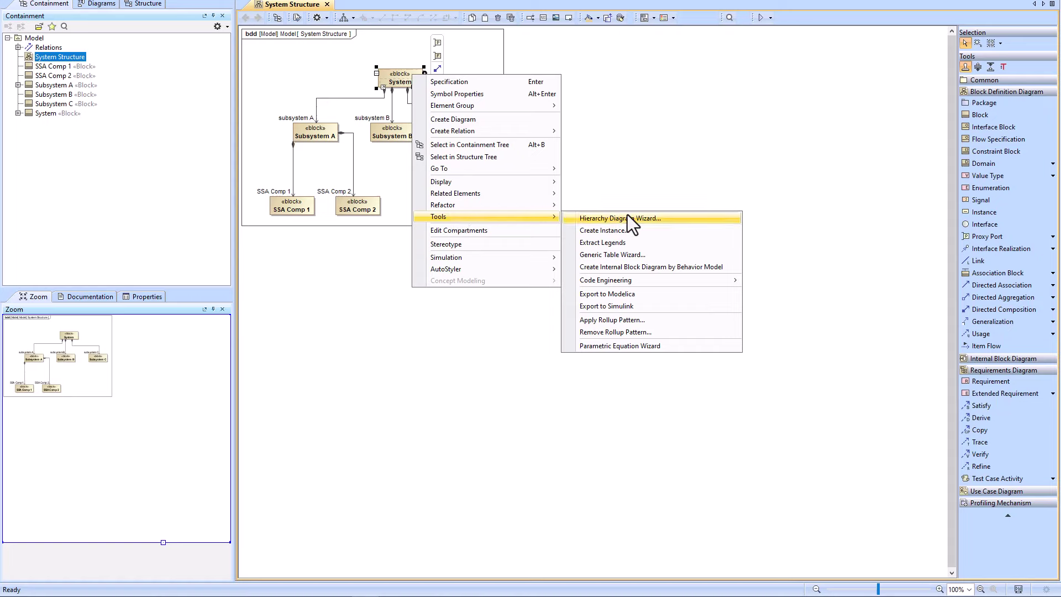
left_click(612, 319)
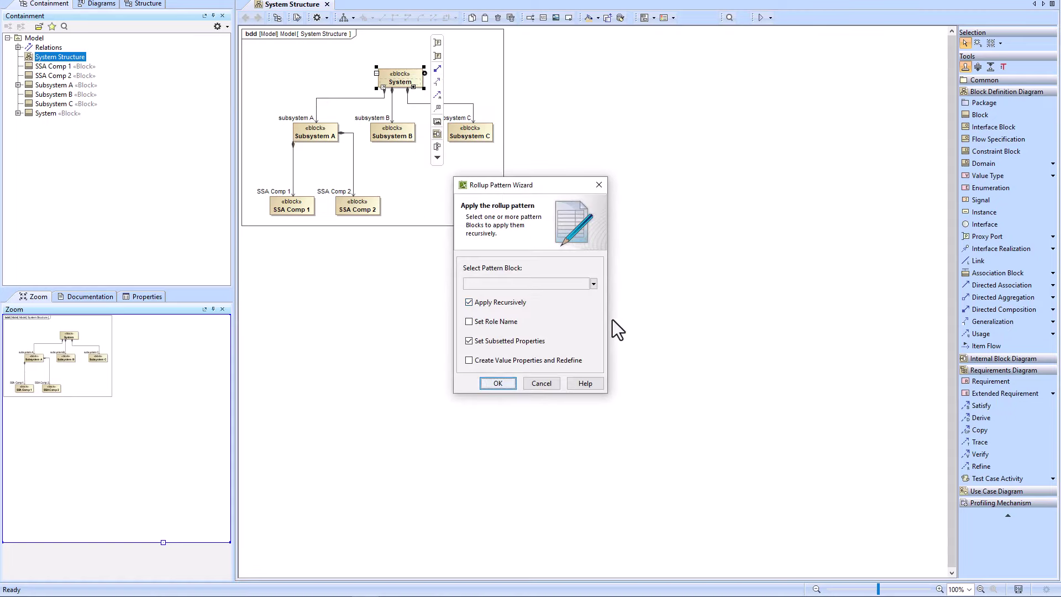
left_click(593, 283)
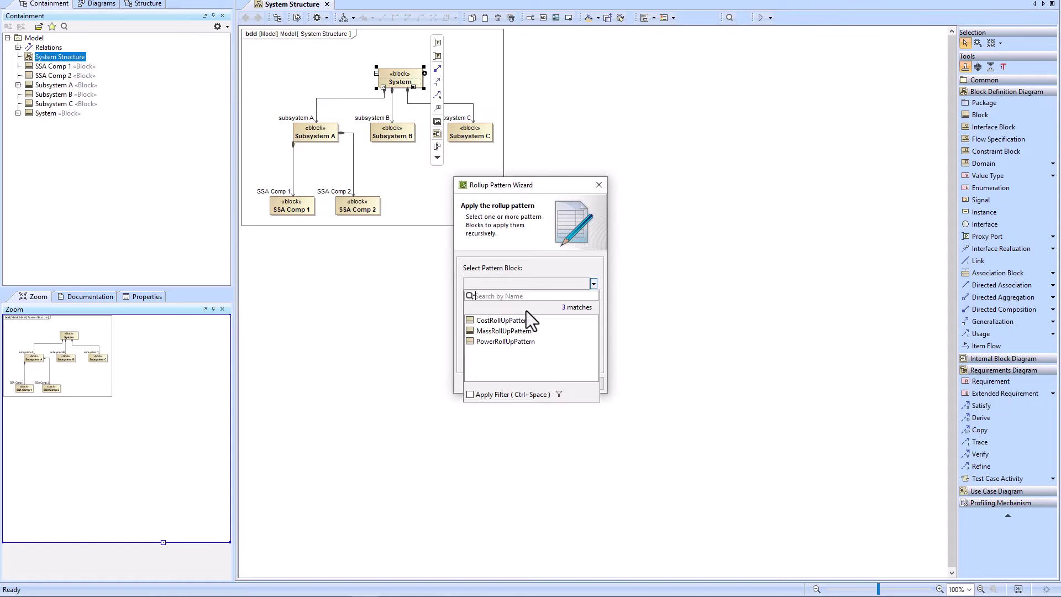
left_click(506, 332)
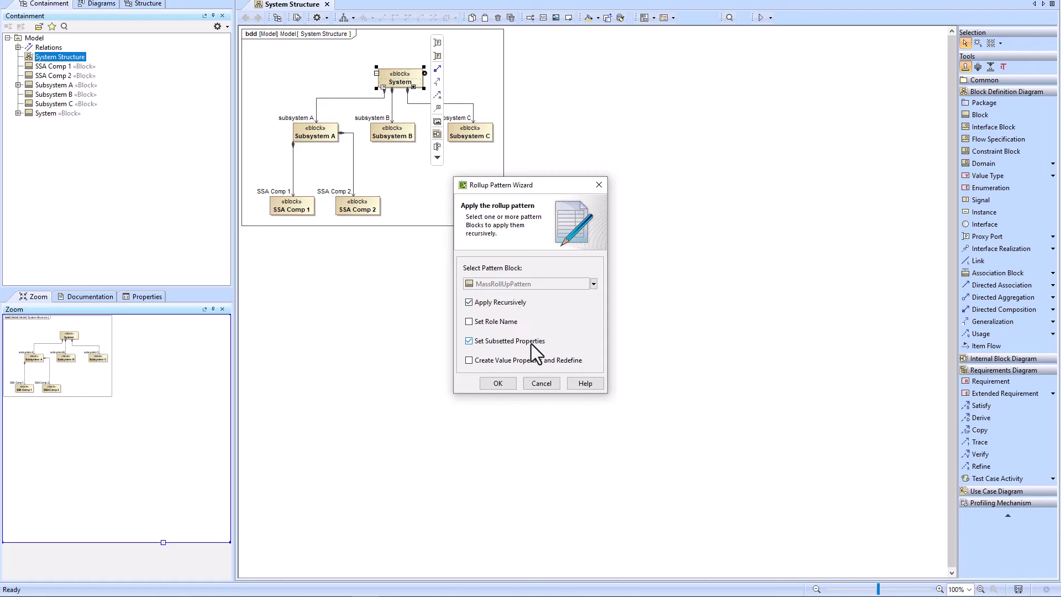
left_click(503, 386)
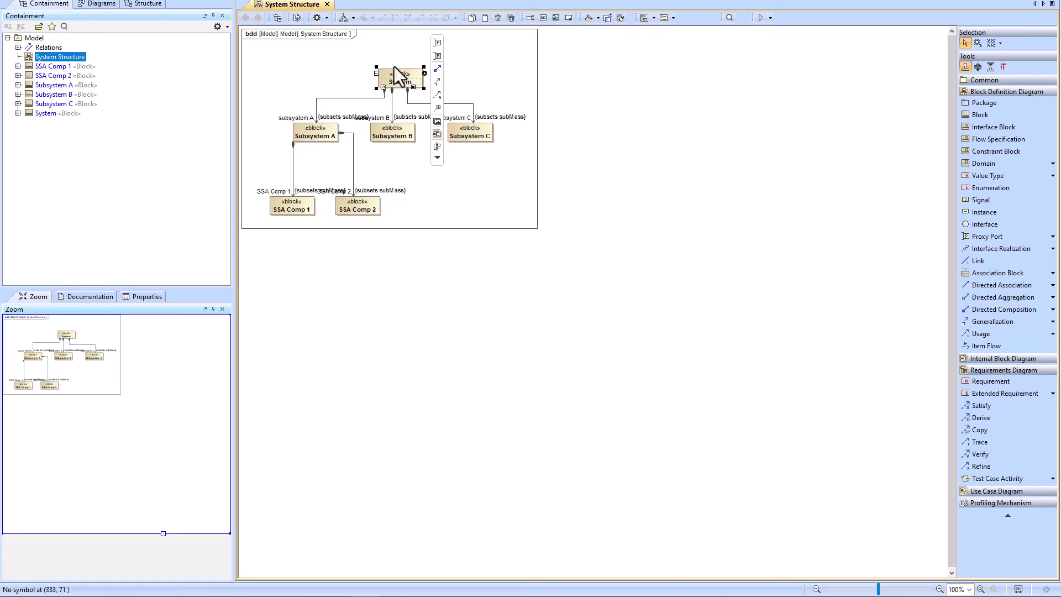
left_click(480, 73)
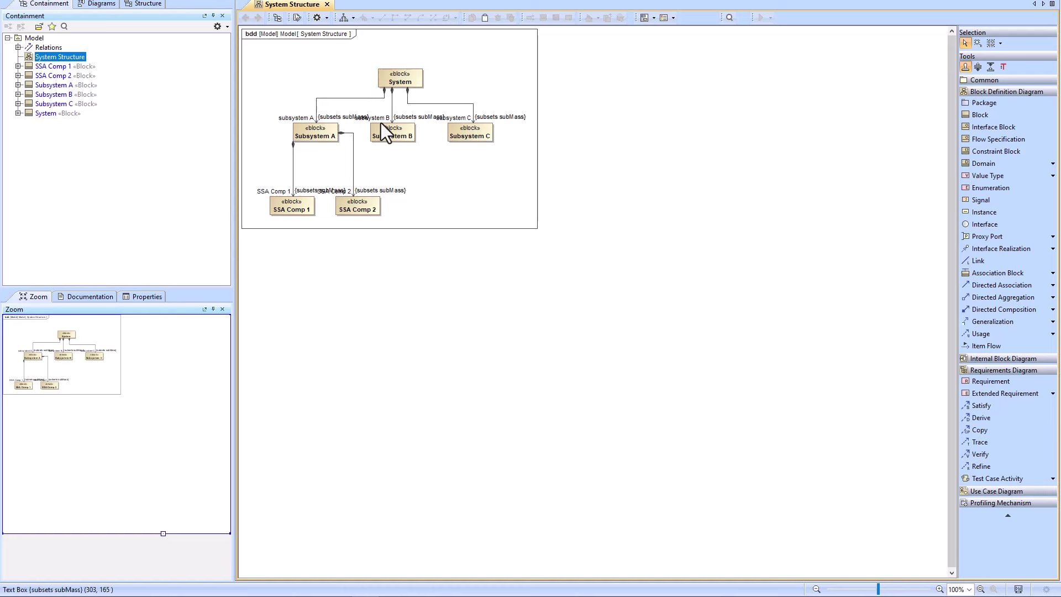
- Start a simulation of the System block and enlarge the simulation area
left_click(403, 78)
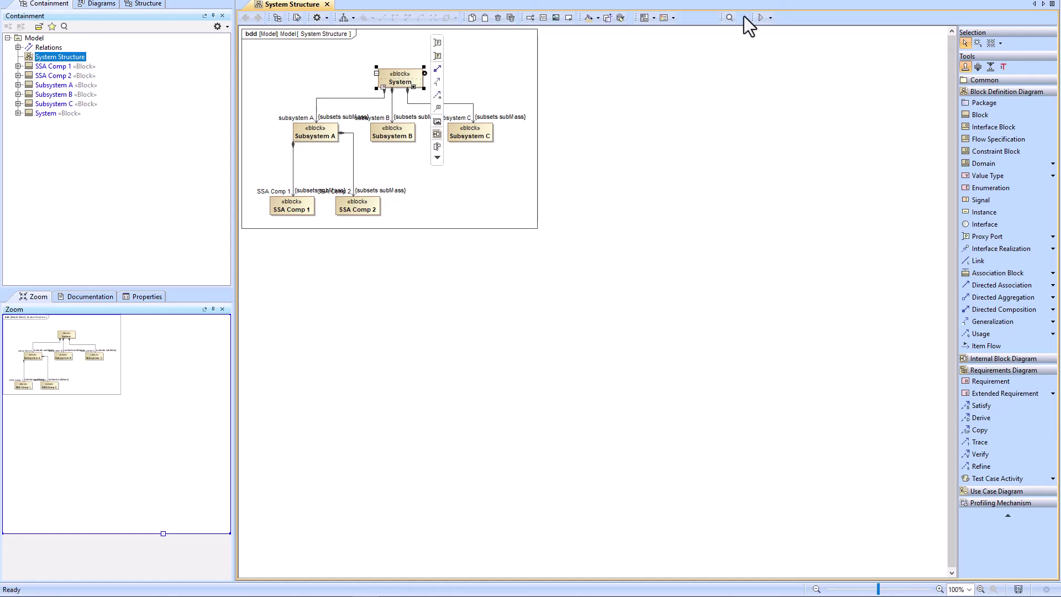
left_click(762, 17)
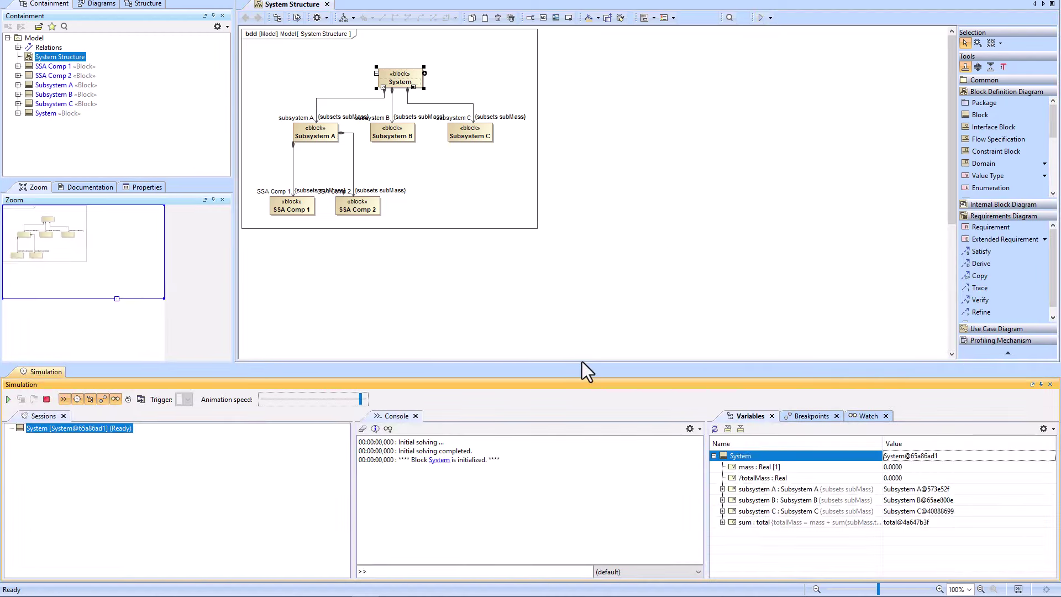
left_click_drag(578, 364, 578, 275)
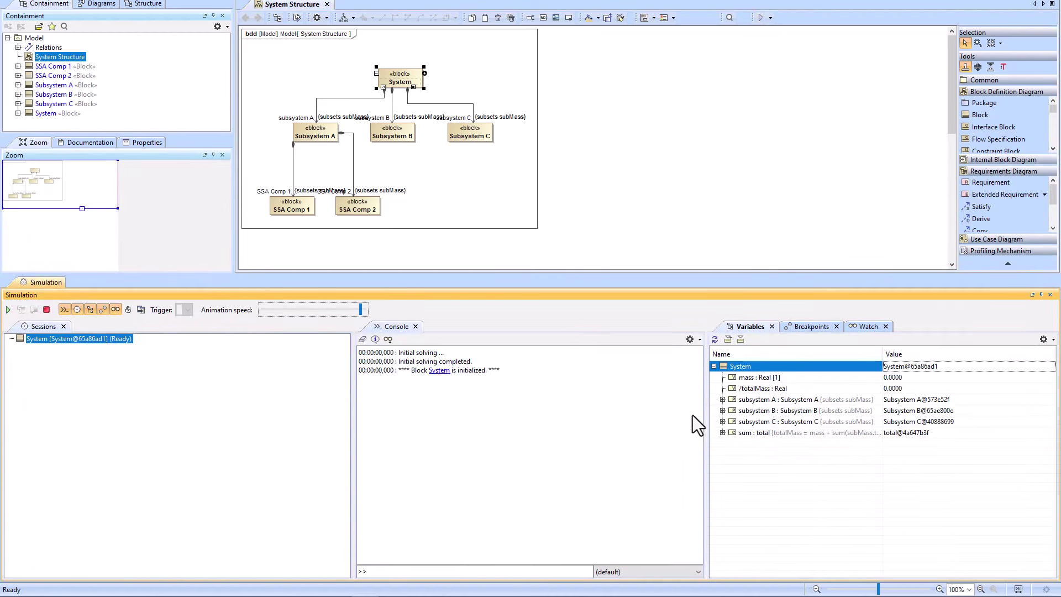
- Expand subsystems A, B, C and the sum constraint among the simulation variables to examine their mass properties
left_click(722, 399)
left_click(723, 466)
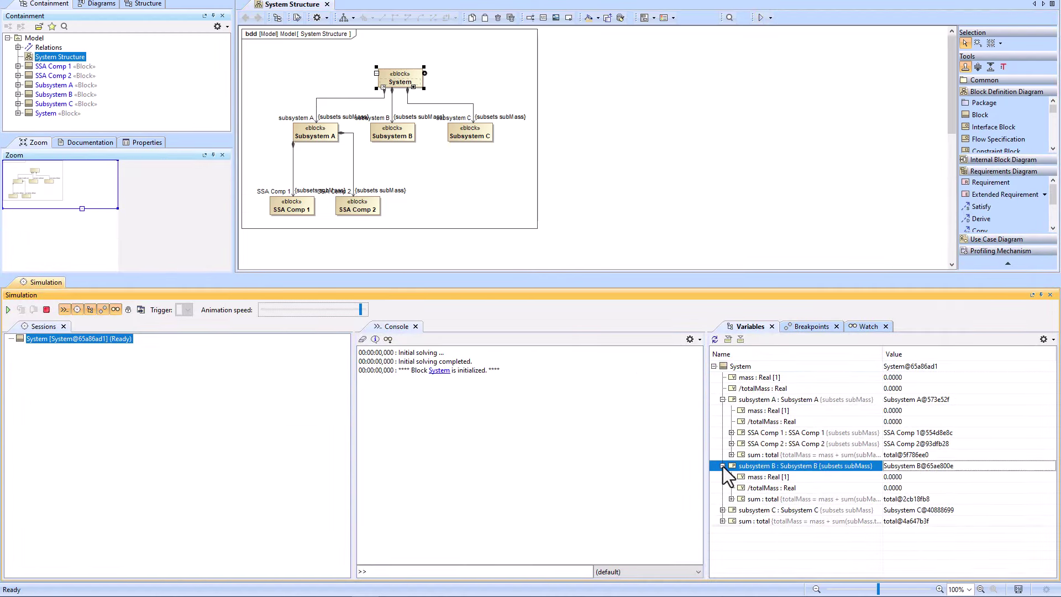
left_click(722, 510)
left_click(723, 554)
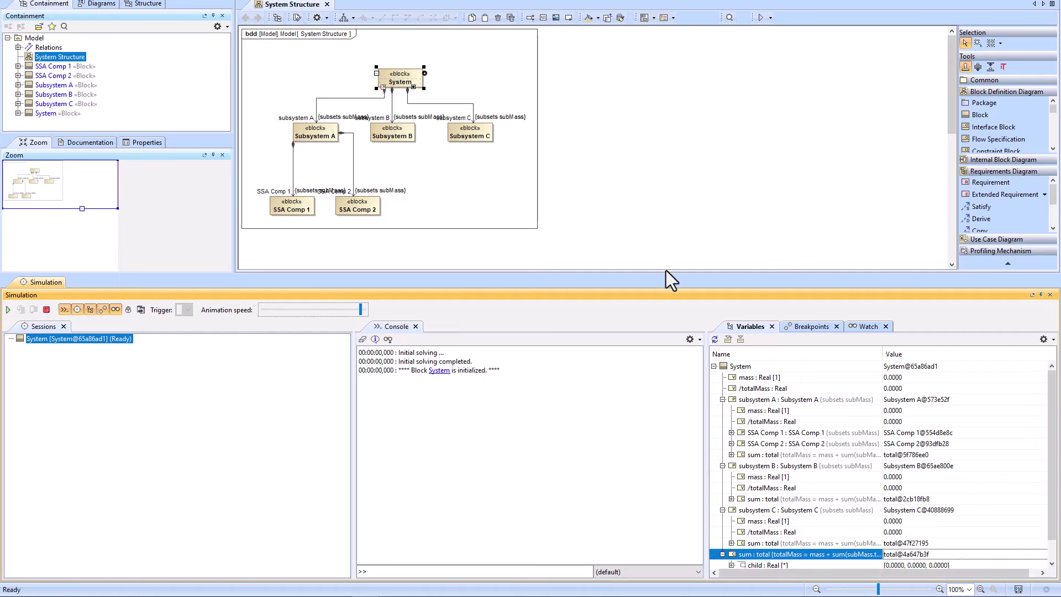
left_click_drag(666, 275, 665, 189)
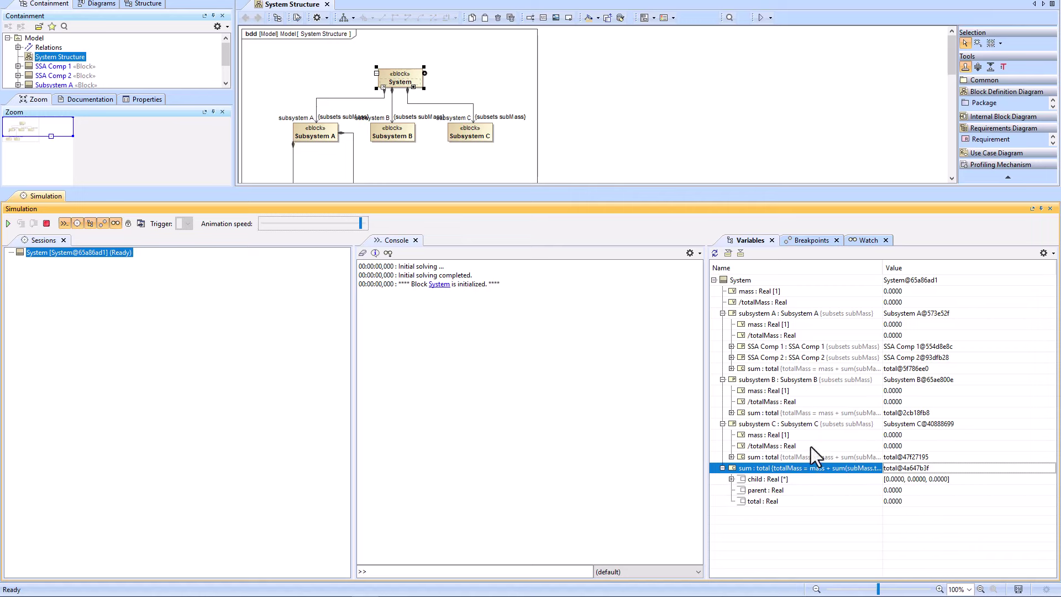
- Set the mass of Subsystem C to 6 in the running simulation
left_click(905, 435)
type("6")
key("Return")
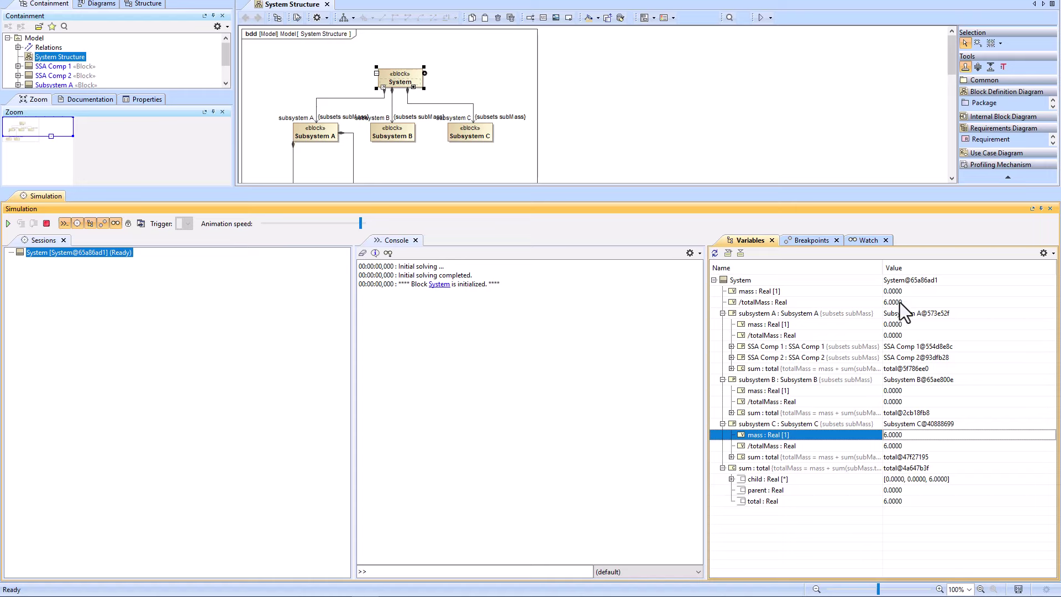
- Set the mass of SSA Comp 2 under Subsystem A to 6 in the running simulation
left_click(728, 358)
left_click(731, 357)
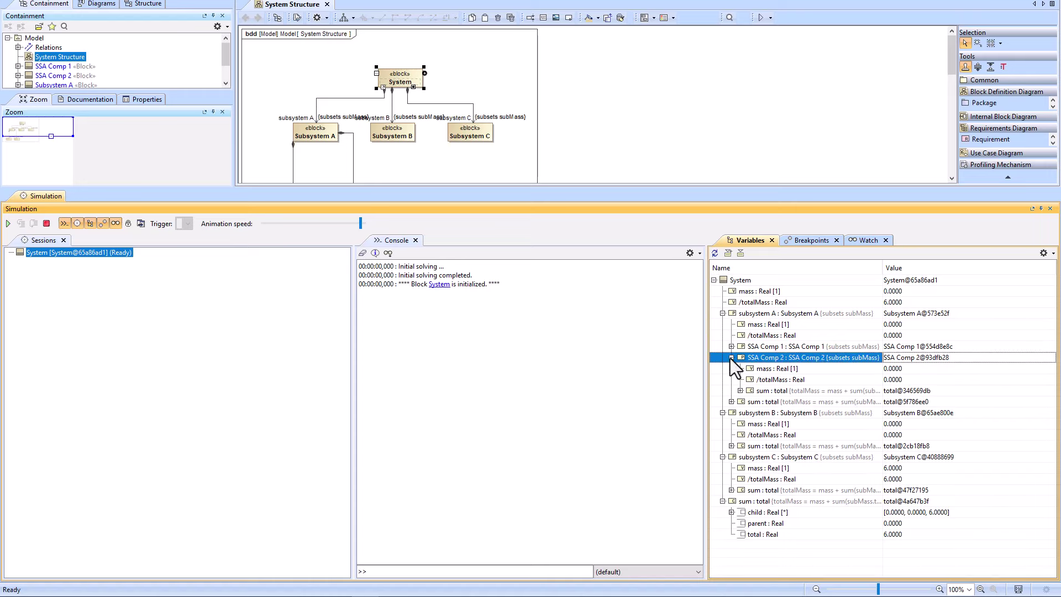
left_click(908, 369)
type("6")
key("Return")
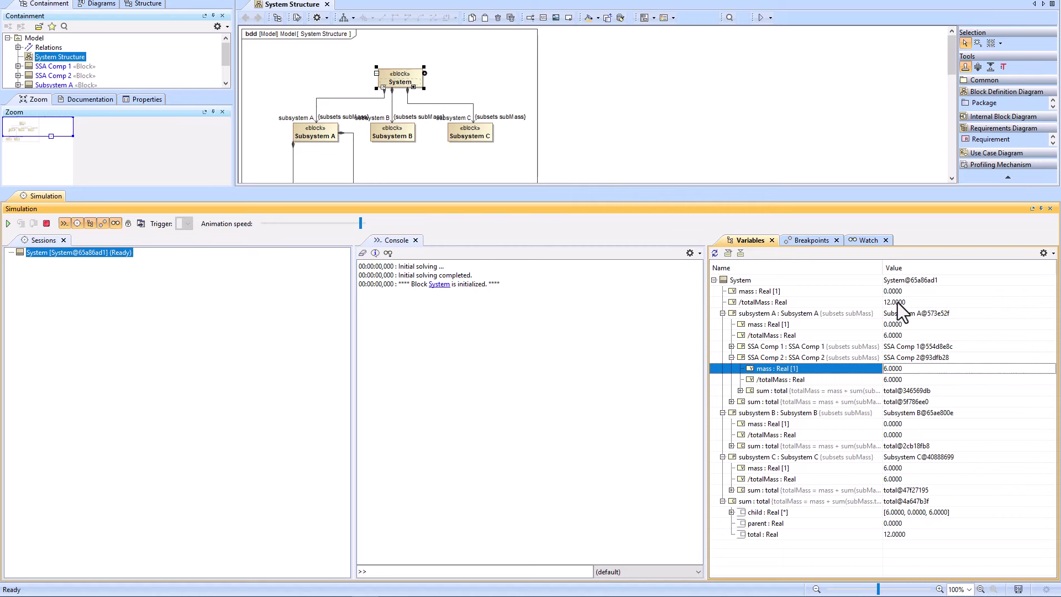
- Terminate the simulation, enlarge the diagram area and move the SSA Comp 2 block farther from SSA Comp 1
left_click(46, 224)
left_click_drag(483, 188, 463, 334)
left_click_drag(377, 215, 404, 214)
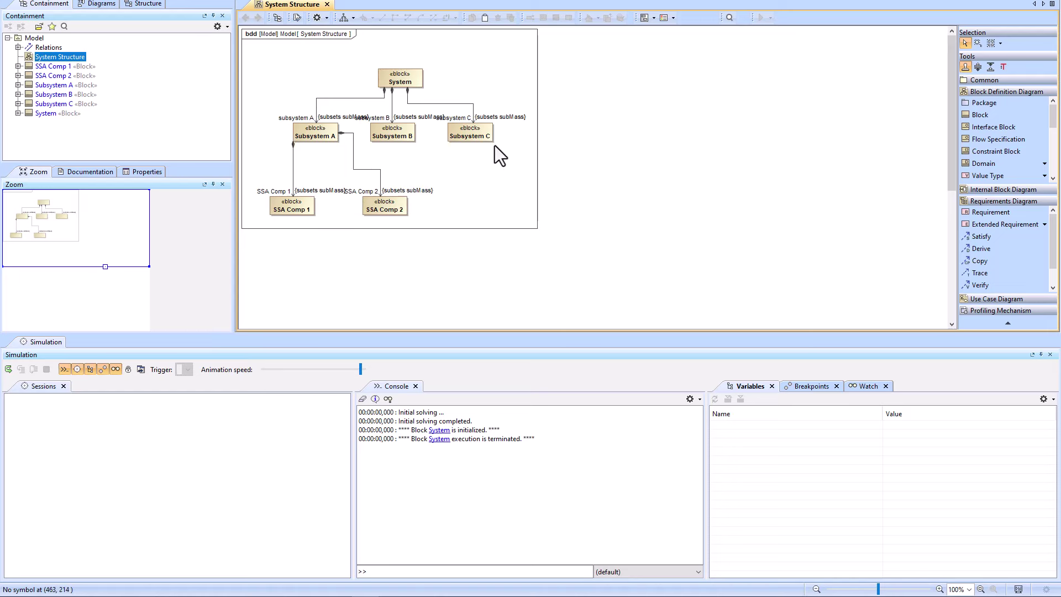
- Add a block named Subsystem D beside Subsystem C and connect System to it with a directed composition
left_click(968, 117)
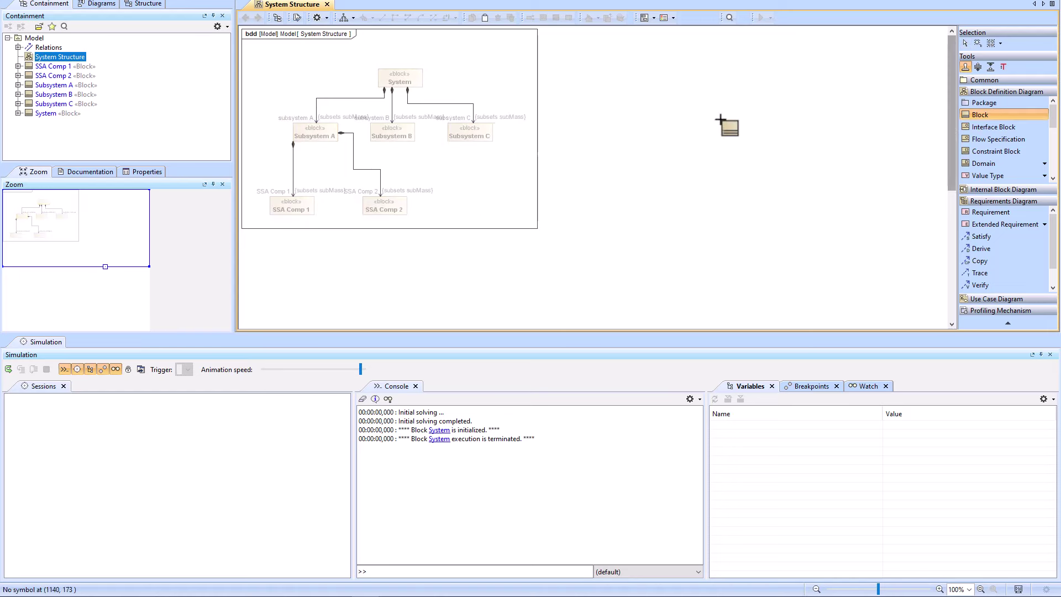
left_click(553, 127)
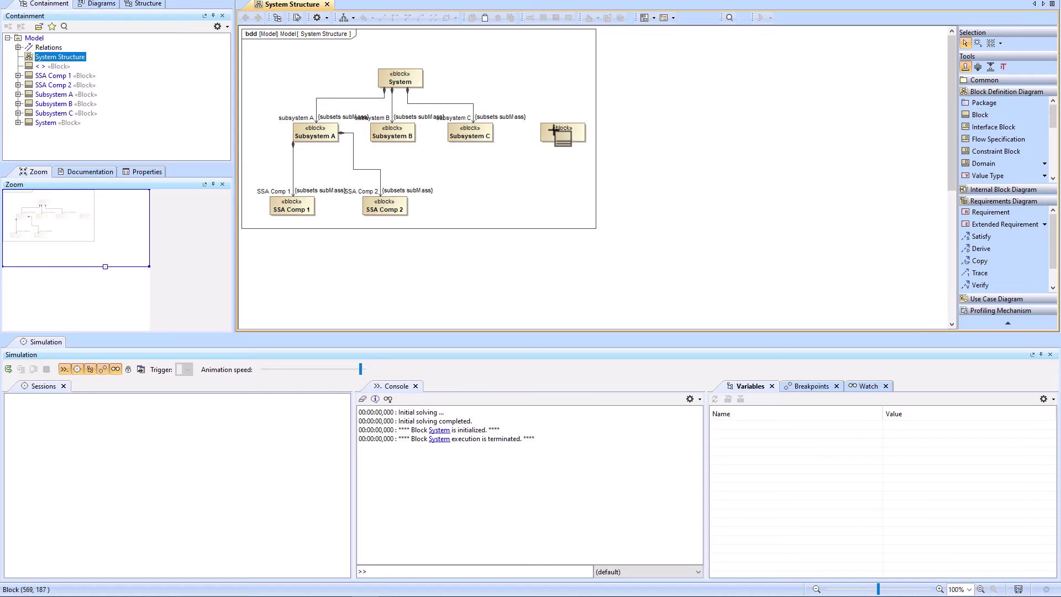
type("Subsystem ")
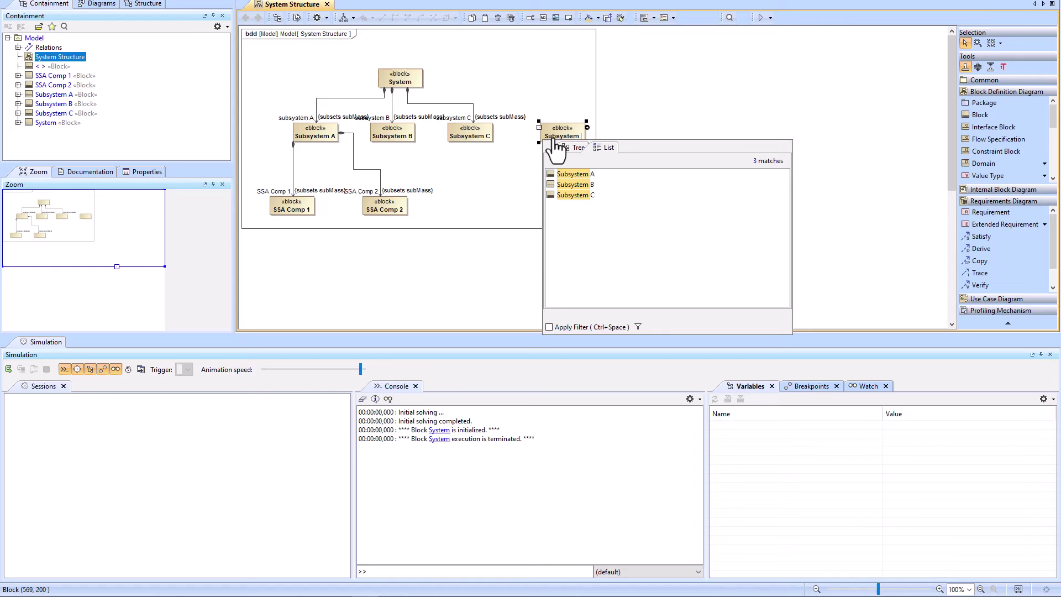
type("D")
key("Return")
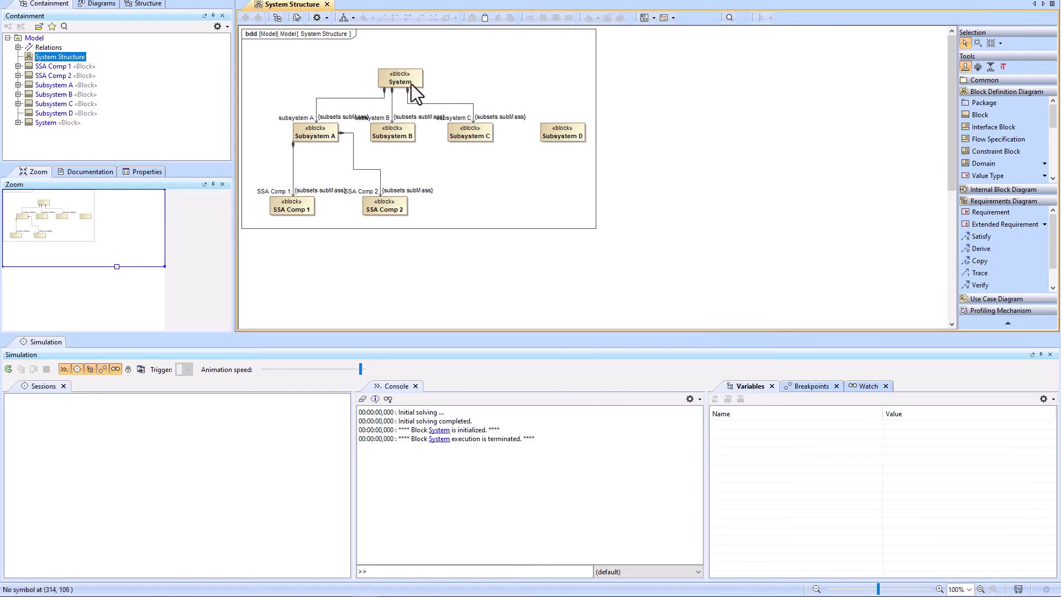
left_click(418, 84)
left_click_drag(433, 74, 543, 125)
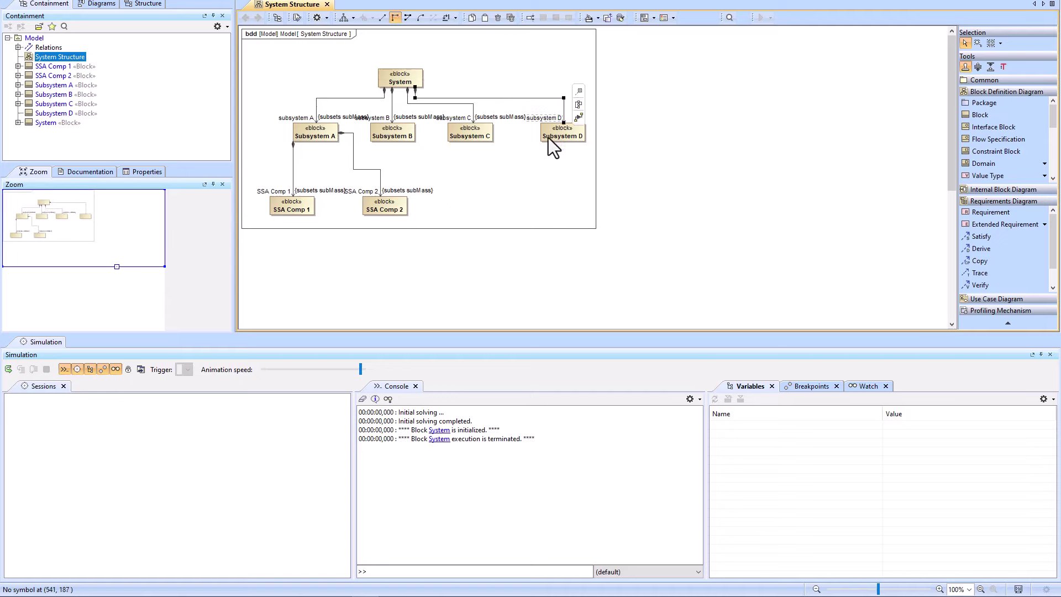
- Simulate the System block again and compare the variables of Subsystem D with those of Subsystem A
left_click(420, 73)
left_click(759, 17)
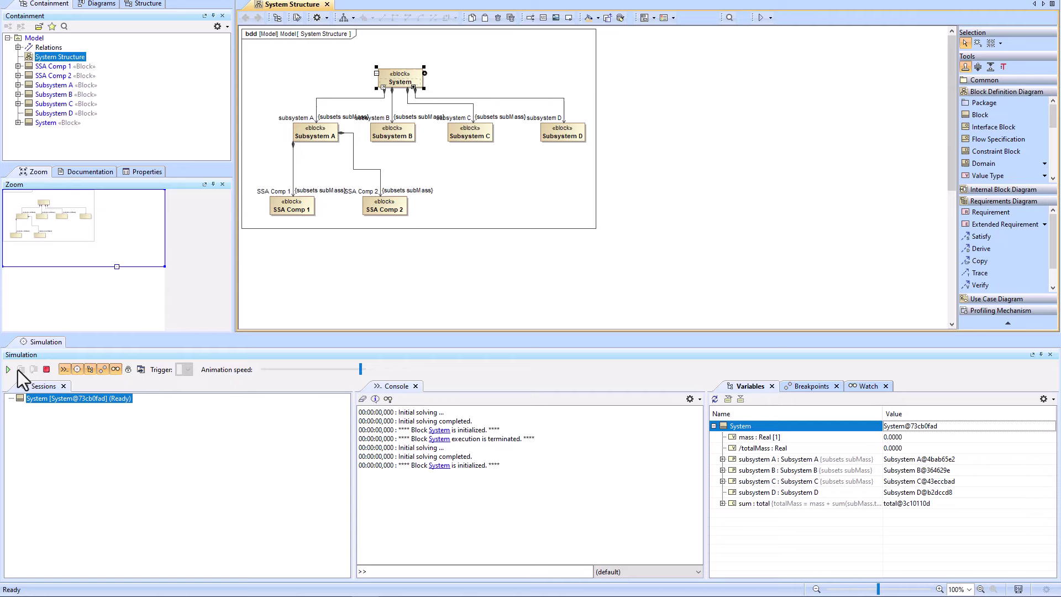
left_click(724, 492)
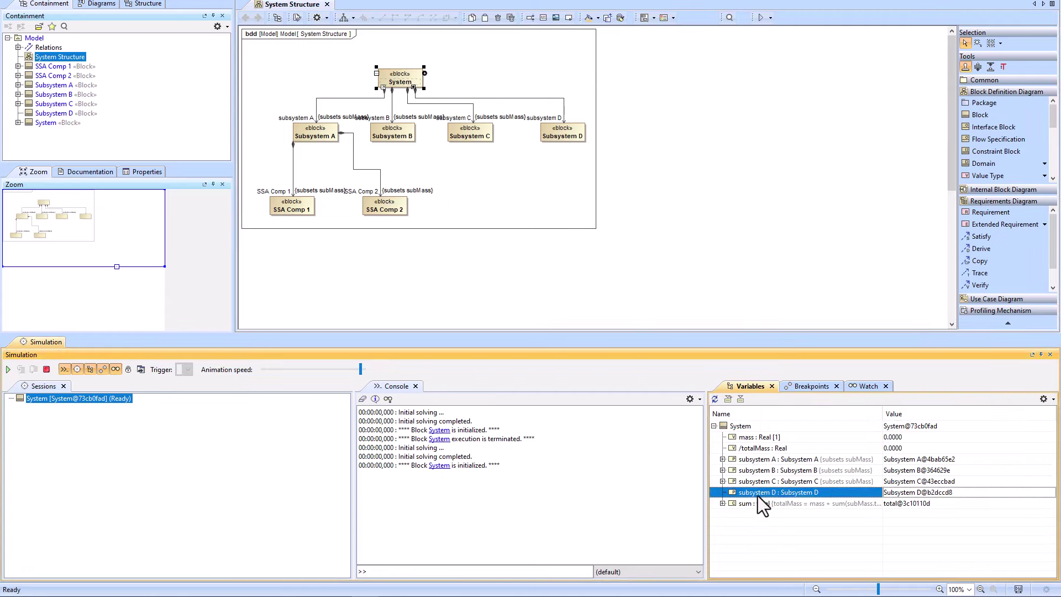
left_click(723, 459)
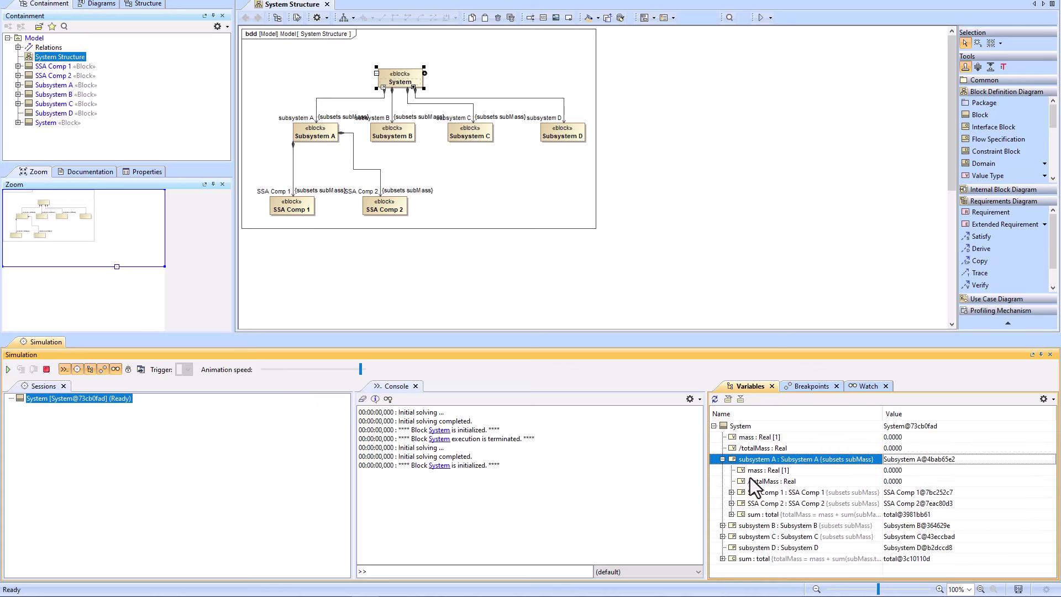
left_click(722, 459)
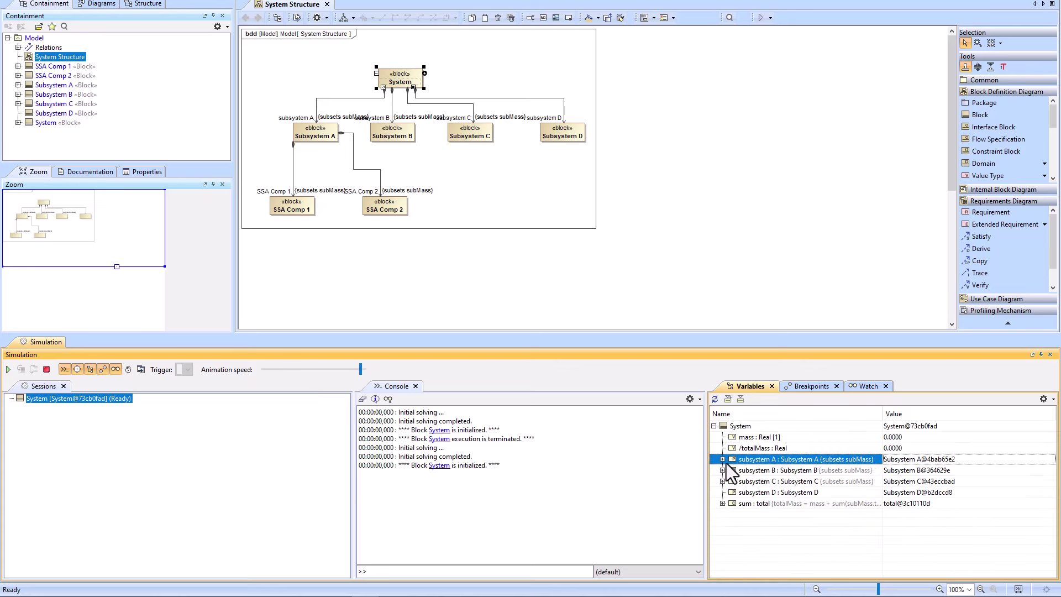
left_click(561, 232)
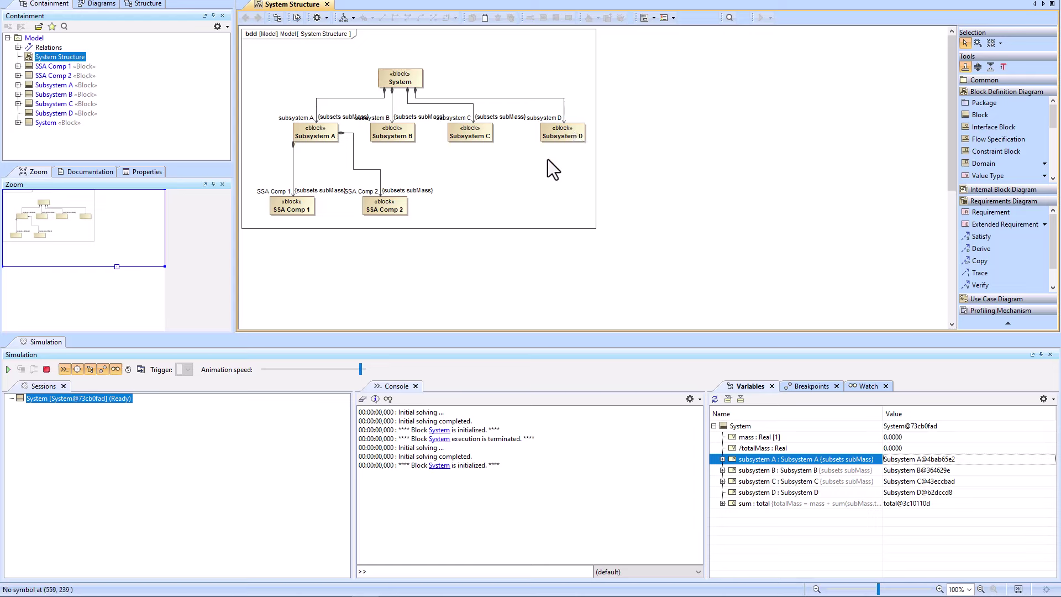
- Remove the MassRollUpPattern from the System block recursively, including the subsetted properties
right_click(388, 79)
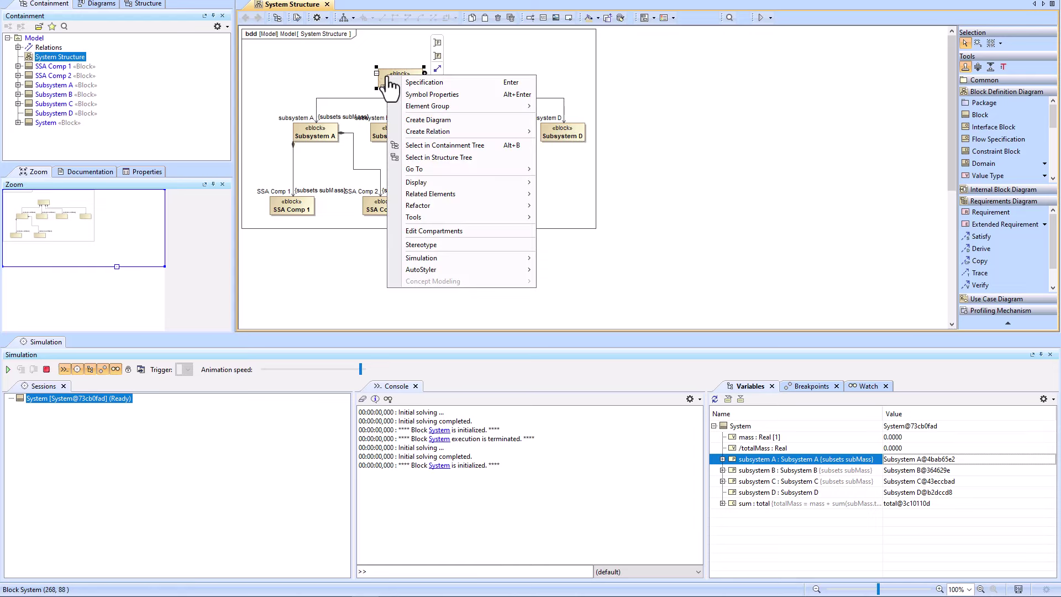
mouse_move(442, 220)
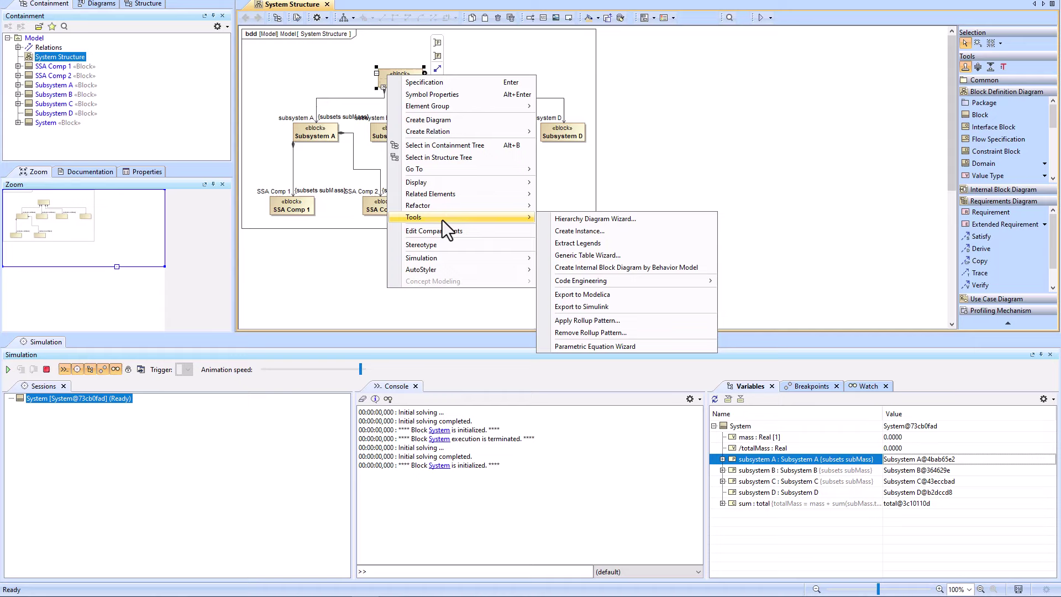
left_click(589, 333)
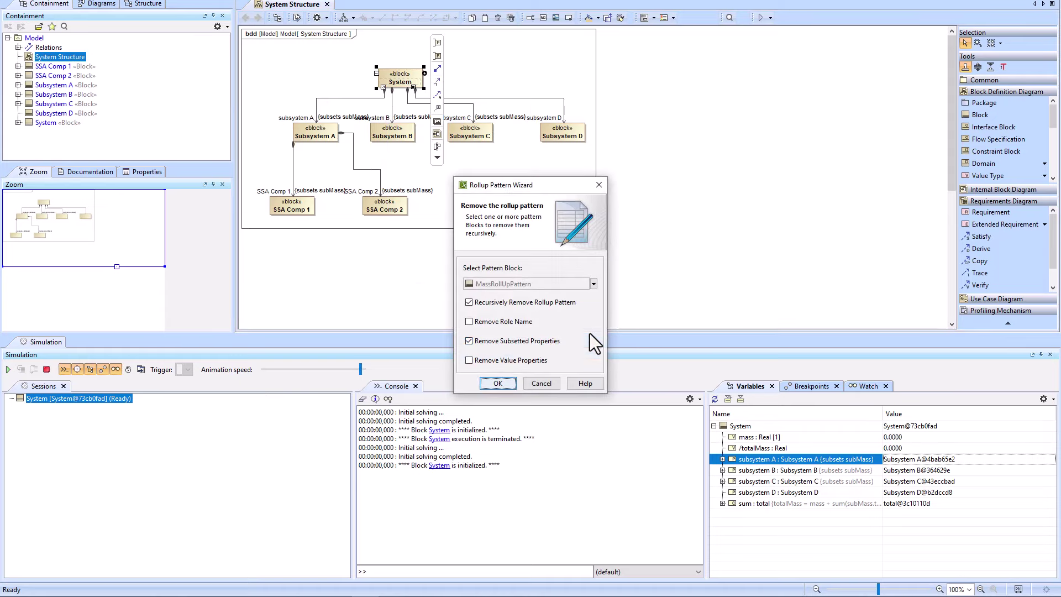
left_click(498, 383)
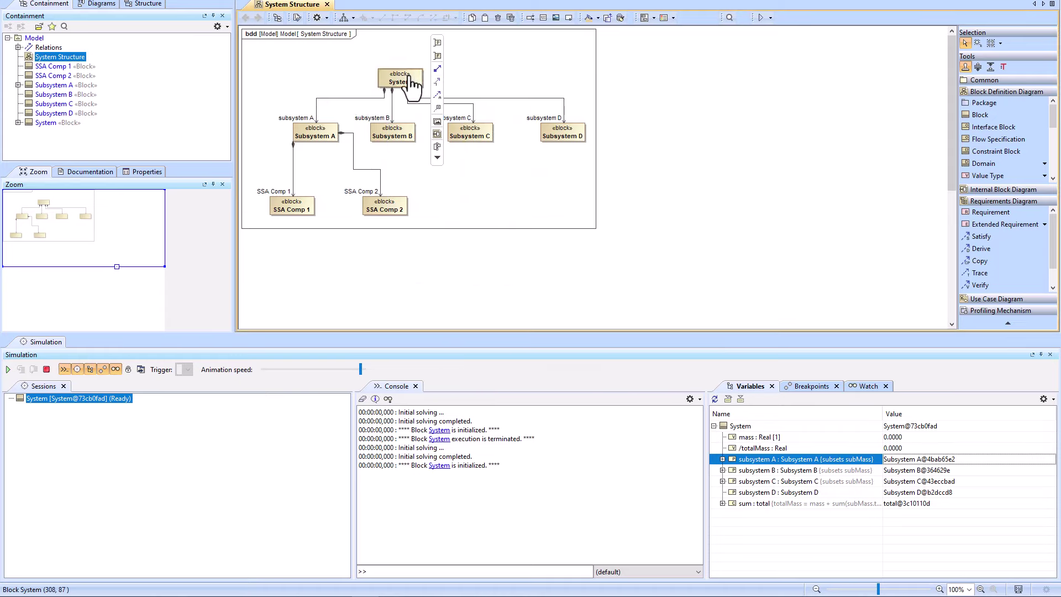
- Apply the MassRollUpPattern to the System block recursively so all its parts, including Subsystem D, subset subMass
right_click(409, 75)
mouse_move(460, 215)
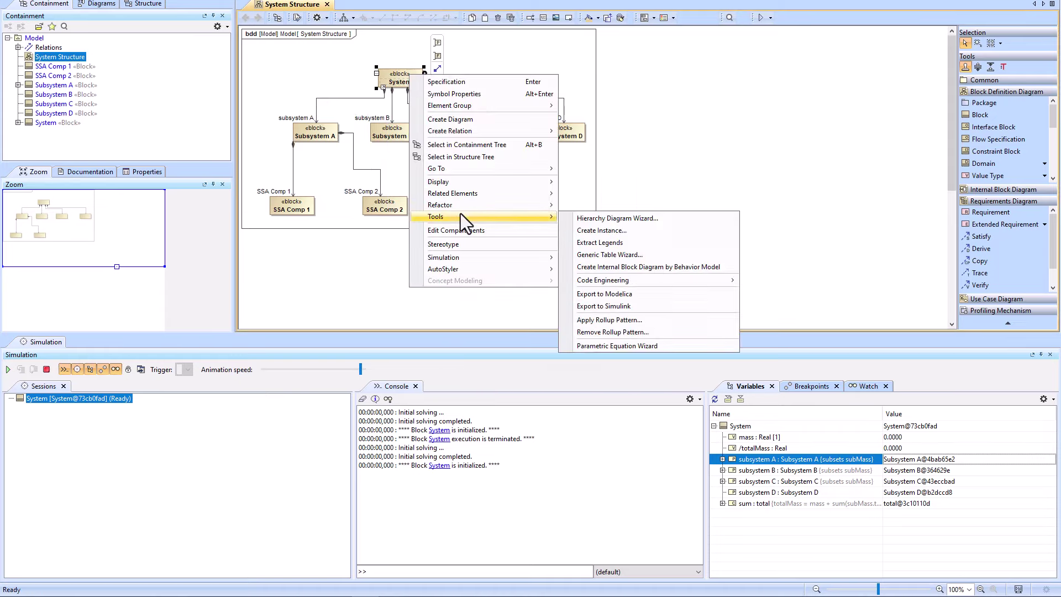
left_click(625, 319)
left_click(594, 283)
left_click(515, 330)
left_click(497, 383)
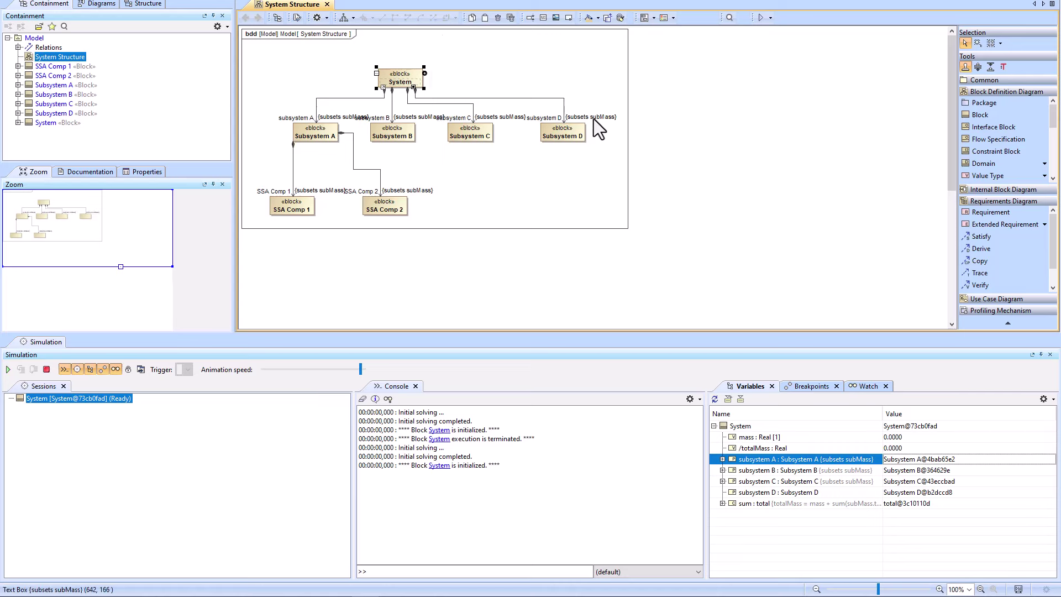
- Restart the simulation of the System block and set Subsystem D's mass to 6
left_click(749, 495)
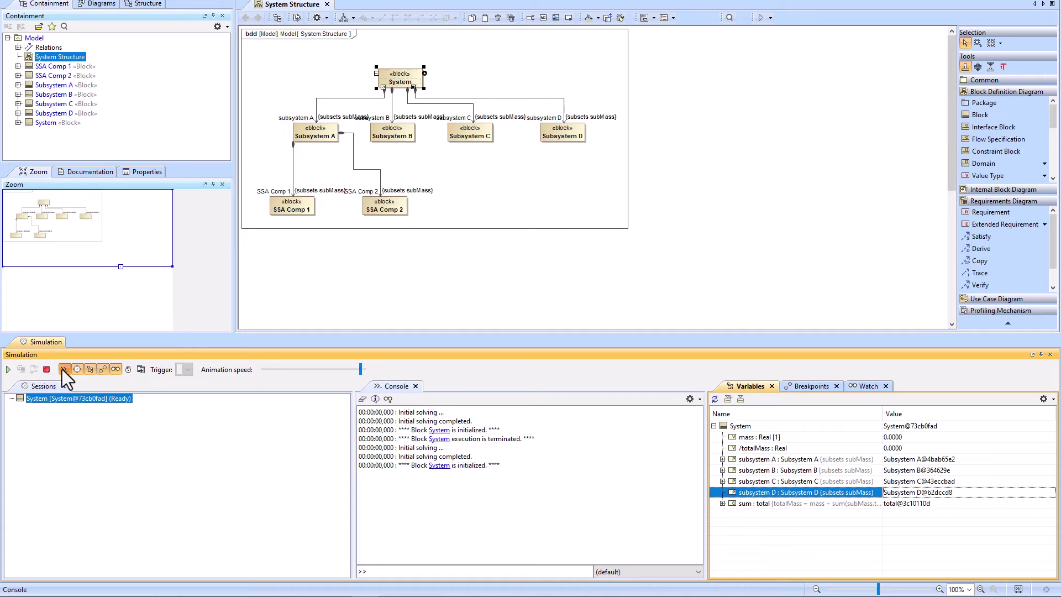
left_click(46, 369)
left_click(10, 369)
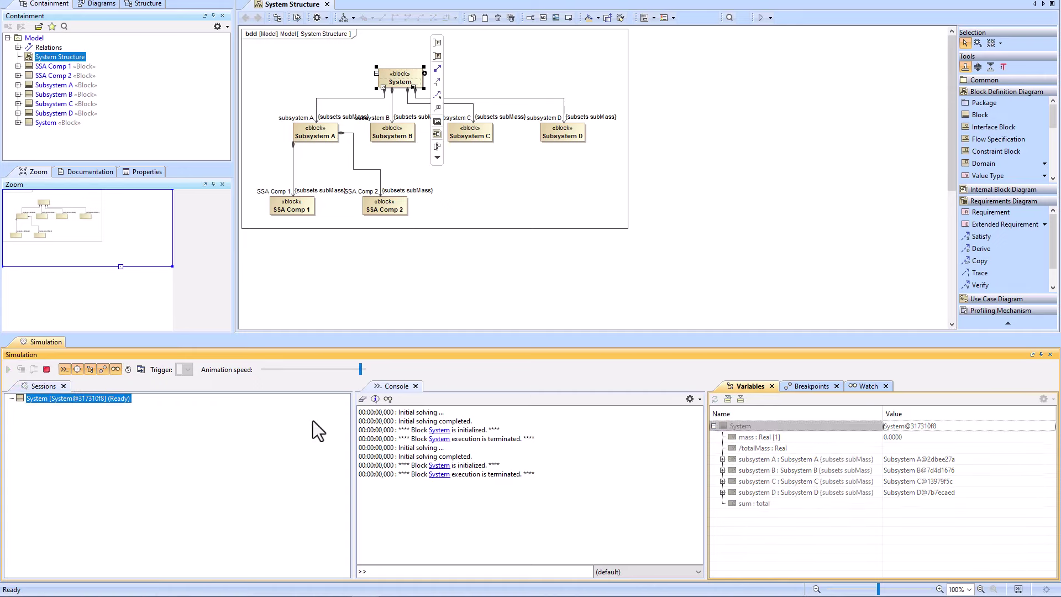
left_click(722, 492)
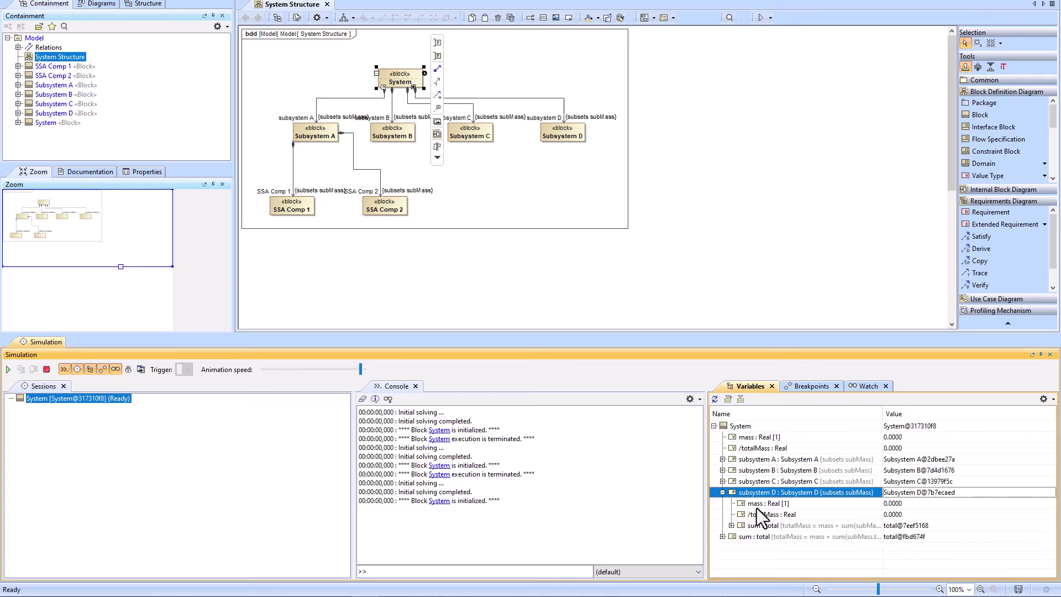
left_click(904, 503)
type("6")
key("Return")
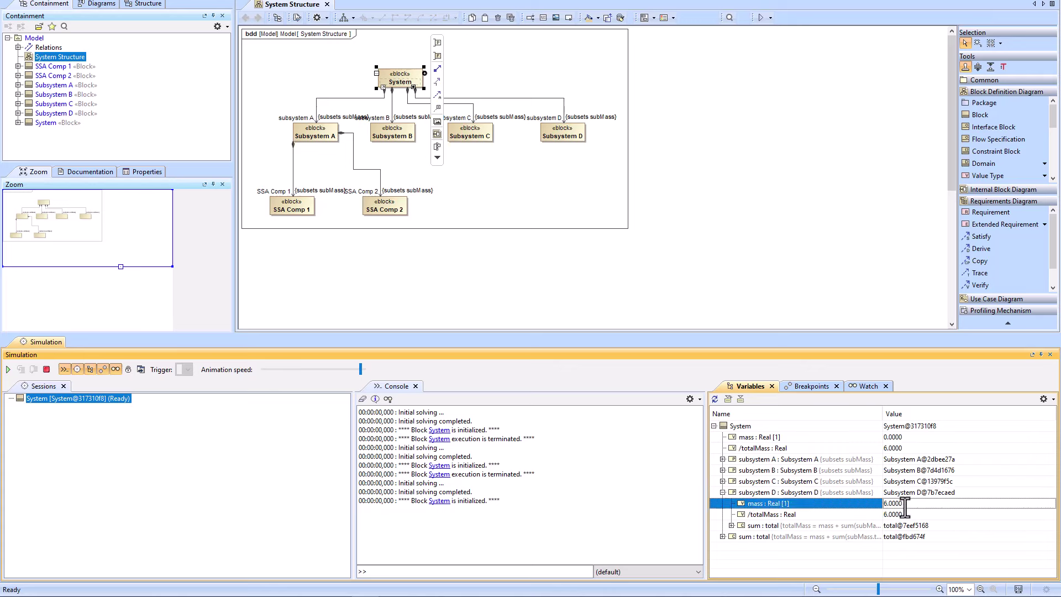
- Set Subsystem C's mass to 8 in the running simulation, and terminate the simulation
left_click(723, 482)
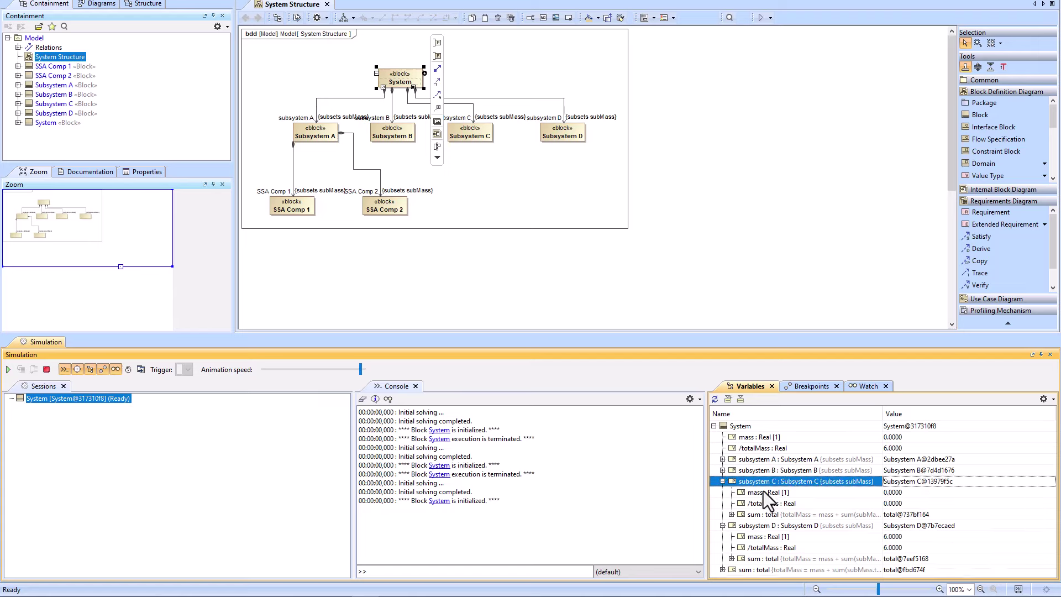
left_click(908, 495)
type("8")
key("Return")
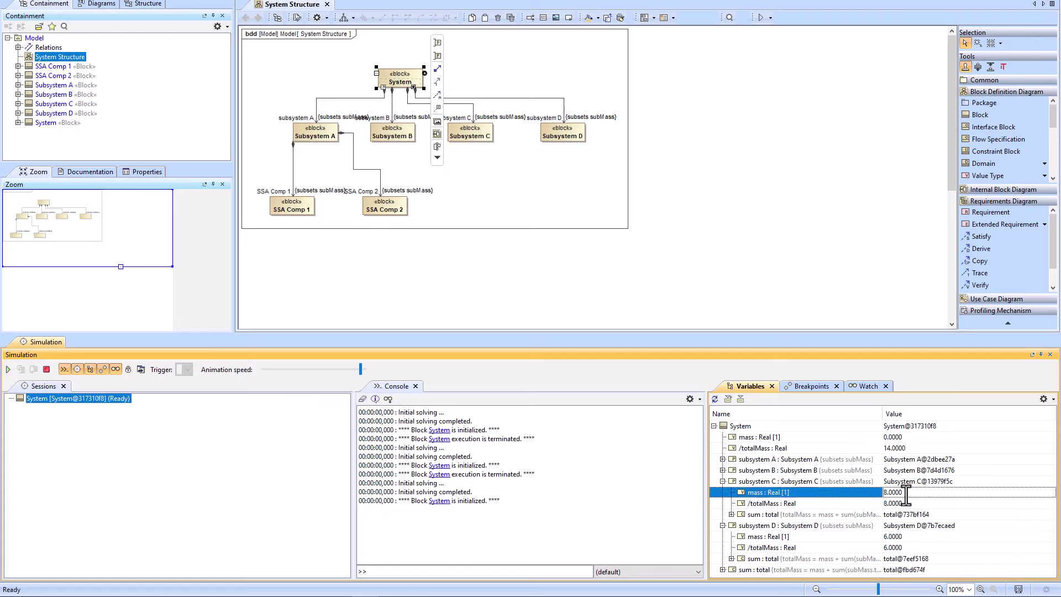
left_click(779, 292)
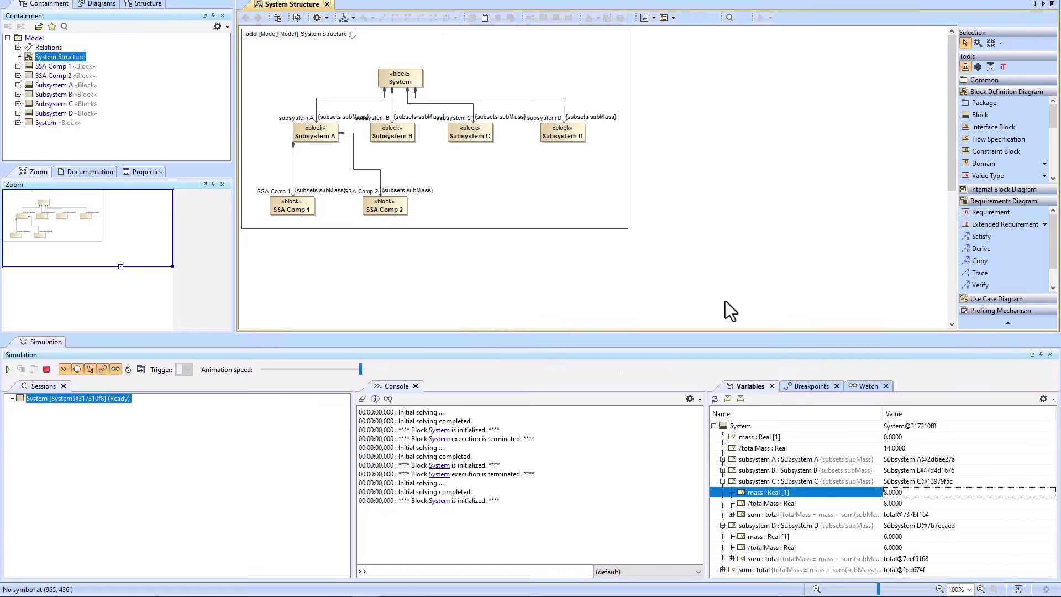
left_click(47, 369)
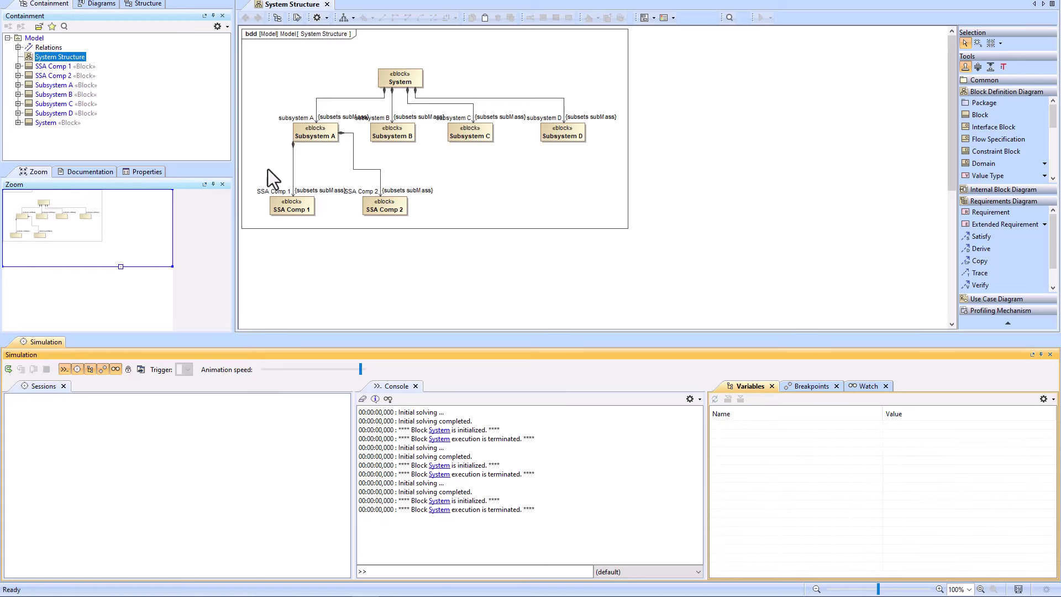
- Add a block named Subsystem E beside Subsystem D in the diagram
left_click(506, 190)
left_click(989, 115)
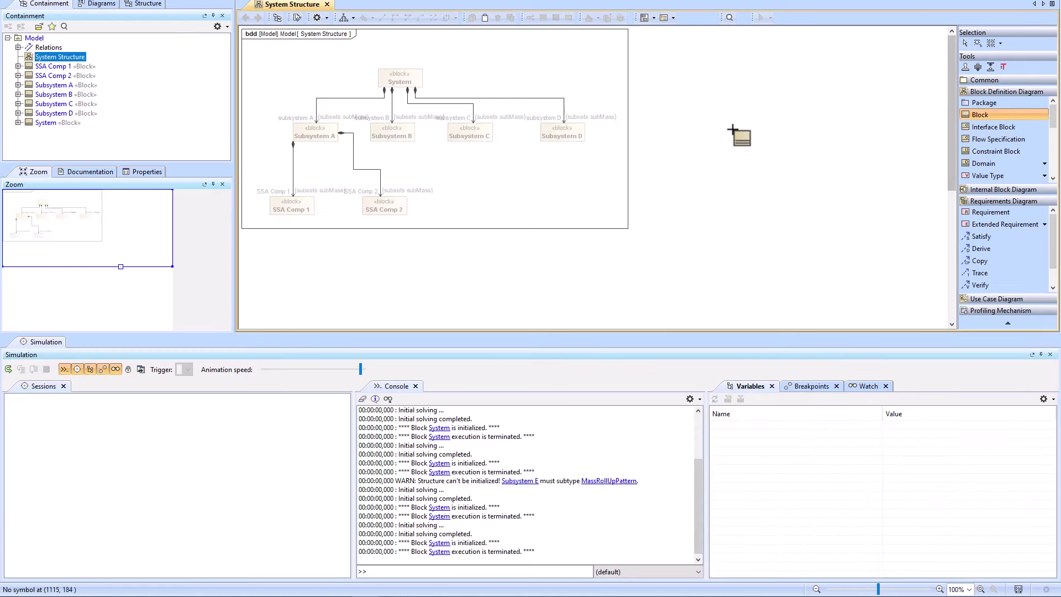
left_click(631, 124)
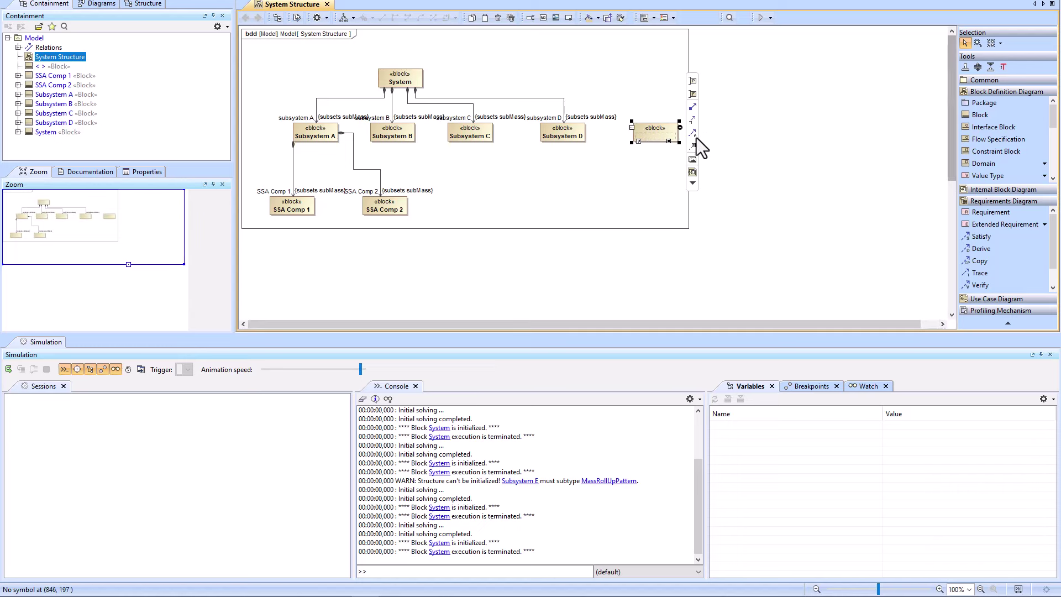
left_click(658, 138)
type("Subsystem E")
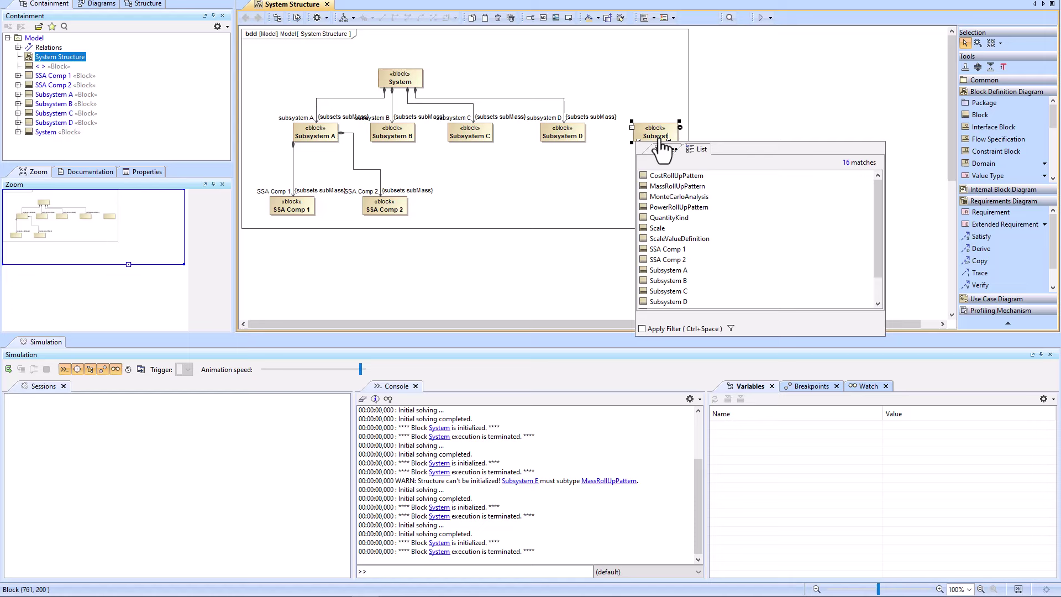
key("Return")
left_click(640, 204)
- Connect System to Subsystem E with a directed composition and route its line slightly lower
left_click(419, 75)
mouse_move(429, 78)
left_mouse_down()
mouse_move(669, 123)
mouse_move(649, 130)
left_mouse_up()
left_click_drag(601, 79, 601, 92)
left_click(602, 199)
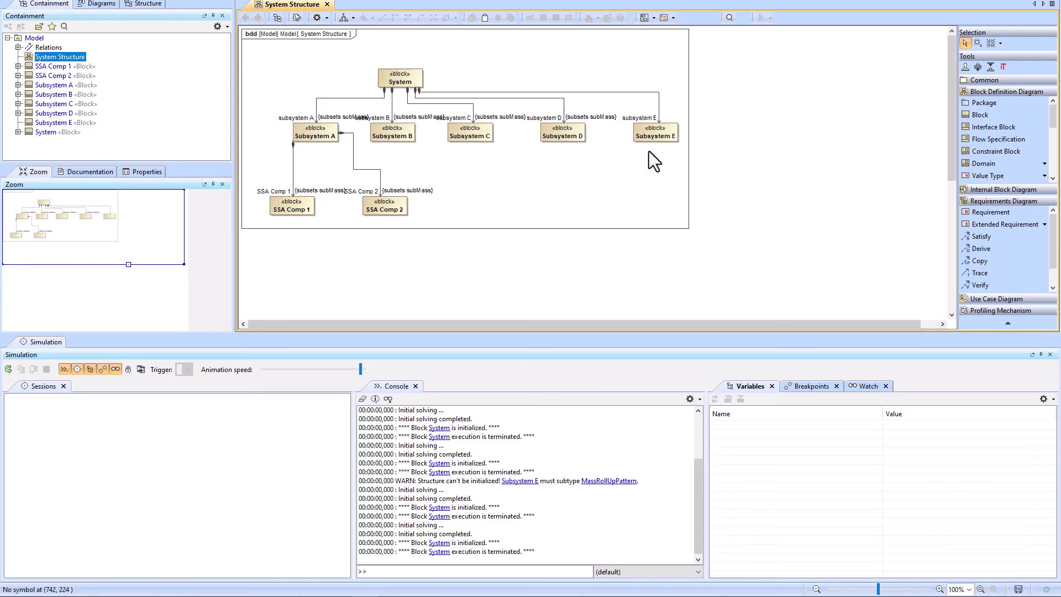
- Examine the subsets label on Subsystem D's association and the properties listed in Subsystem D's specification
left_click(579, 119)
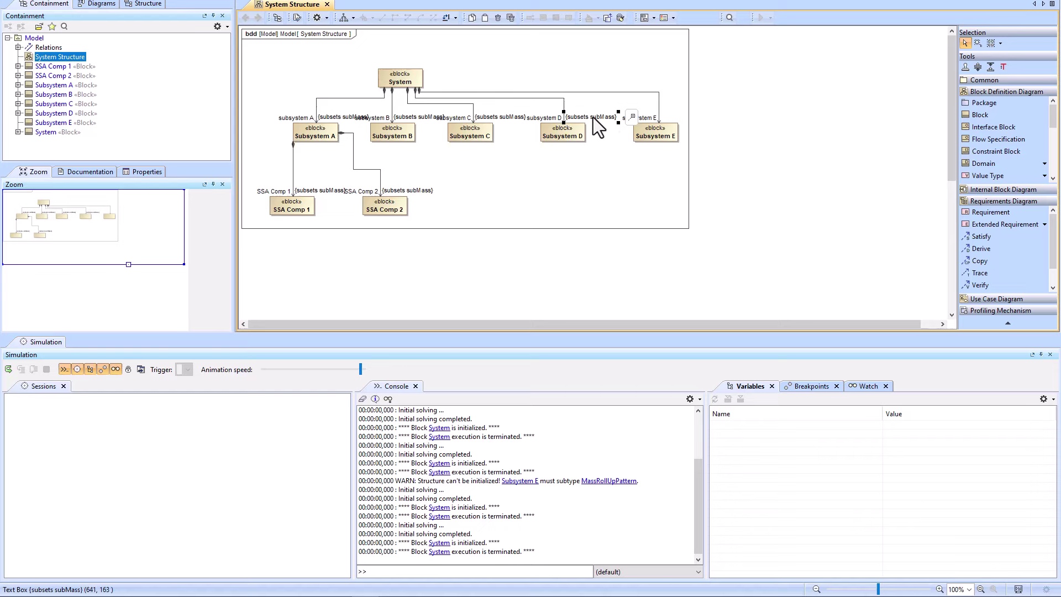
left_click(658, 105)
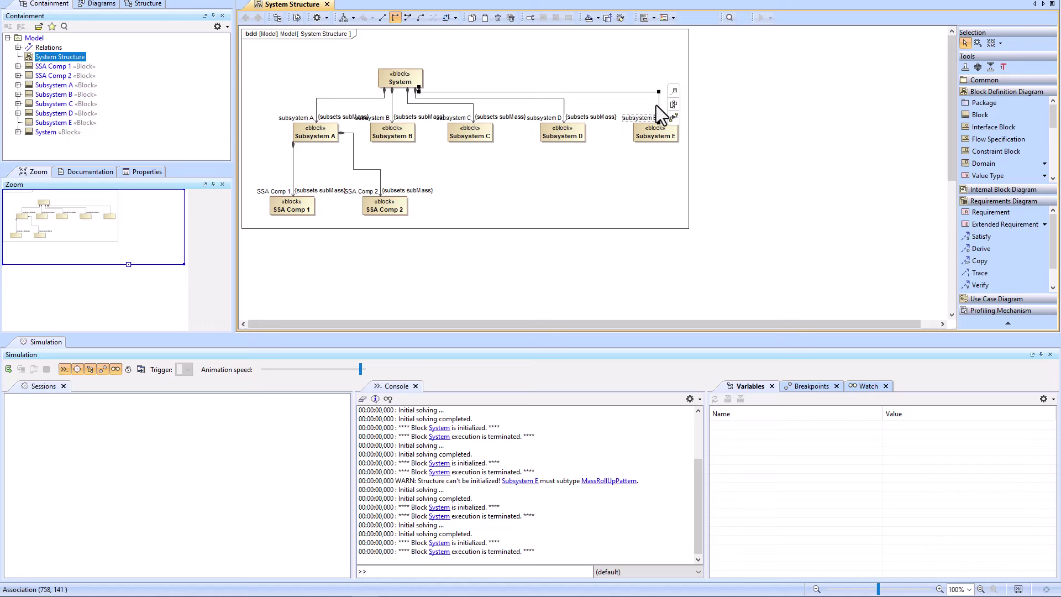
left_click(651, 193)
left_click(559, 132)
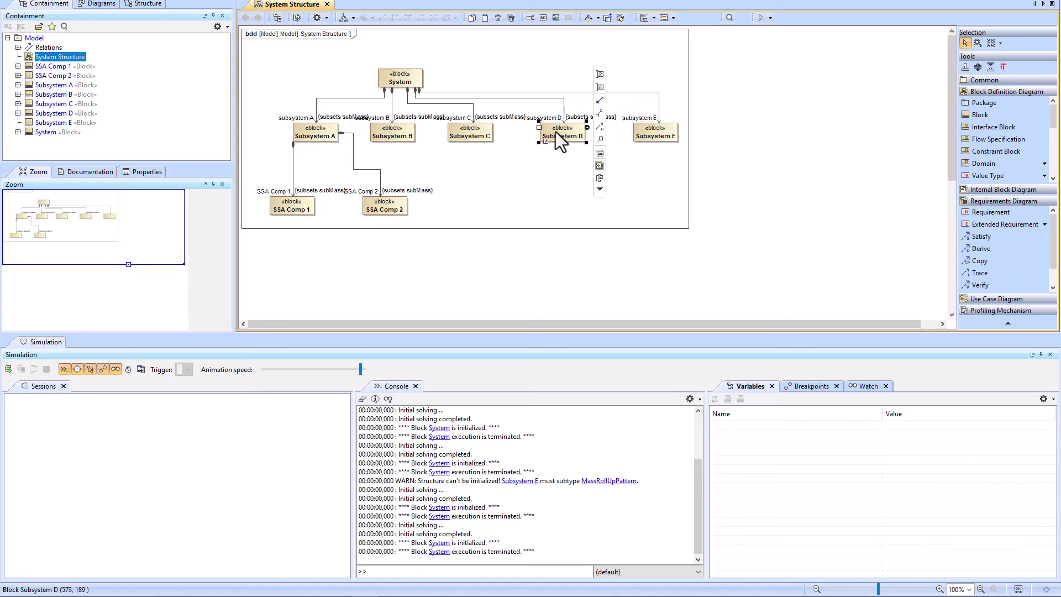
double_click(552, 138)
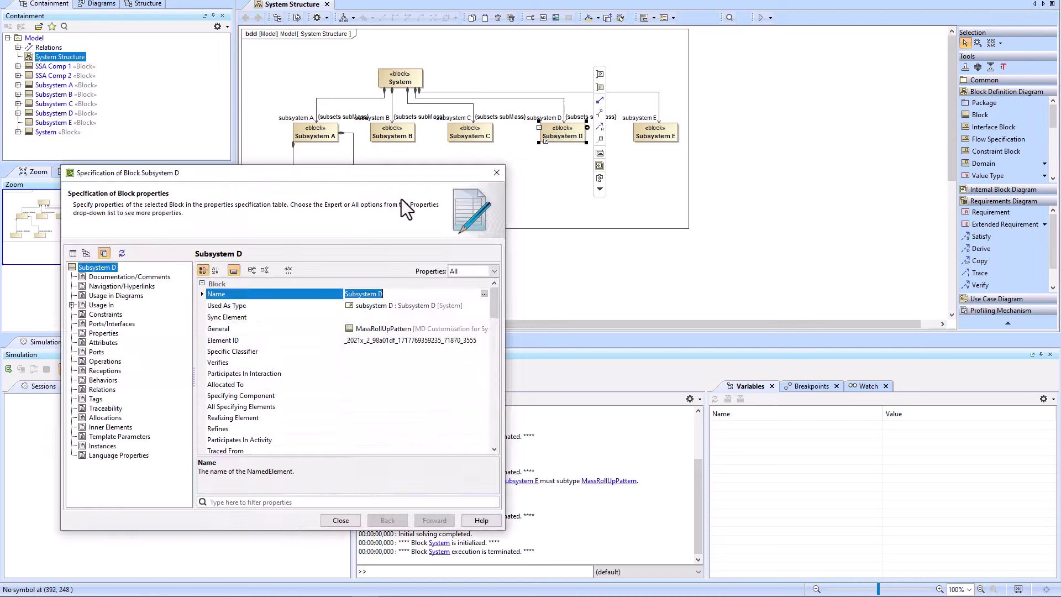
left_click(102, 334)
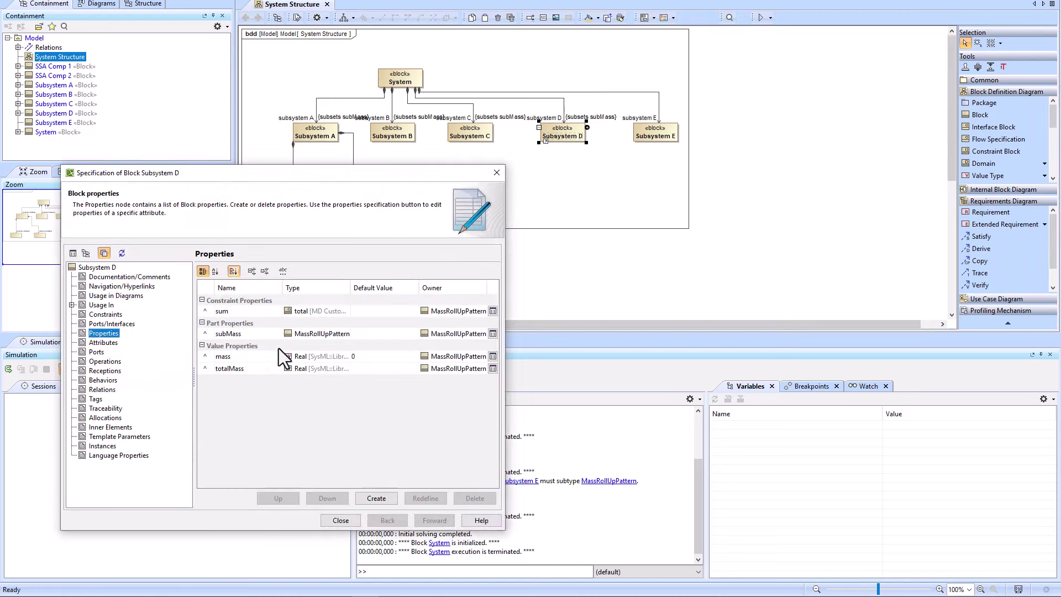
left_click(497, 173)
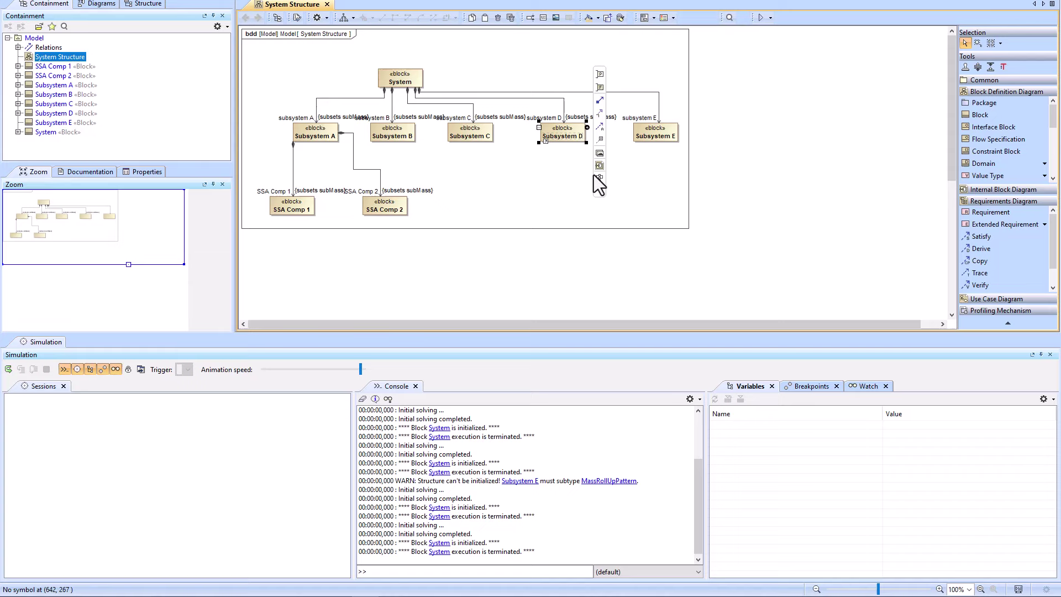
left_click(642, 165)
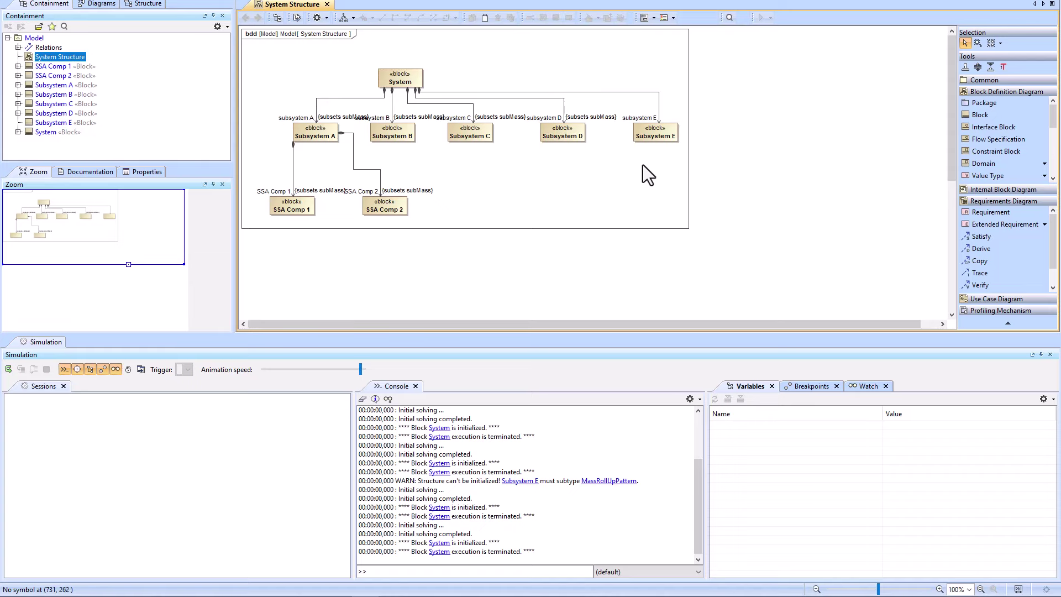
- Set the Subsetted Property of the subsystem E role in its association with System to subMass of MassRollUpPattern
left_click(658, 106)
right_click(657, 105)
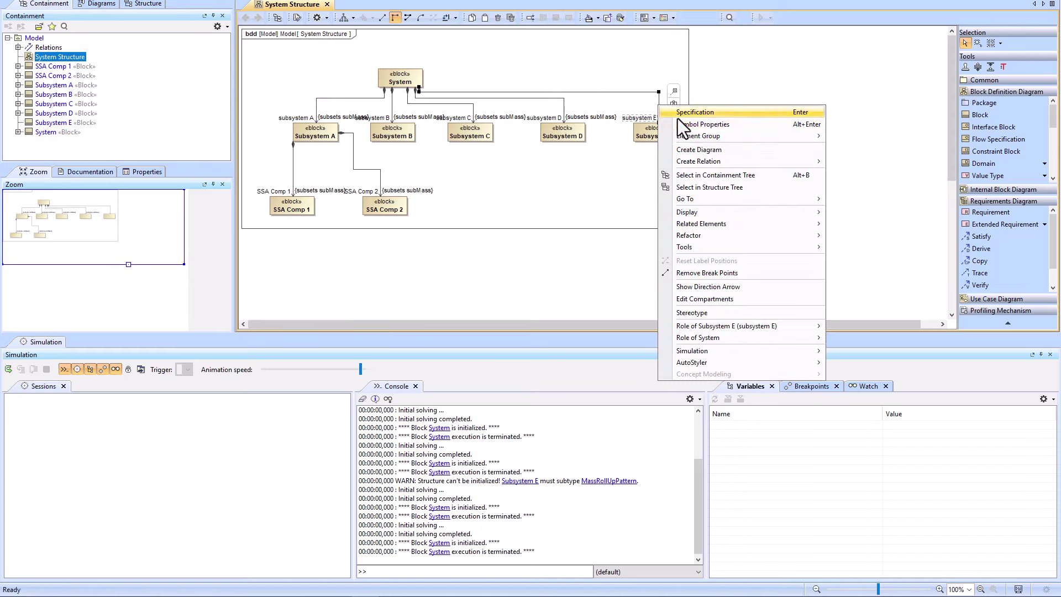
left_click(681, 112)
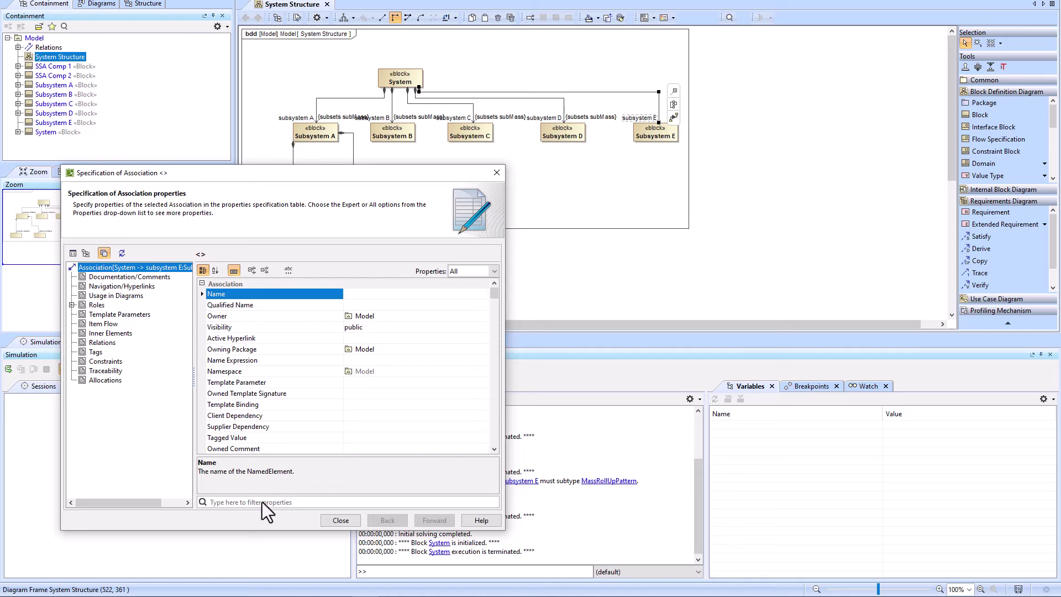
type("sub")
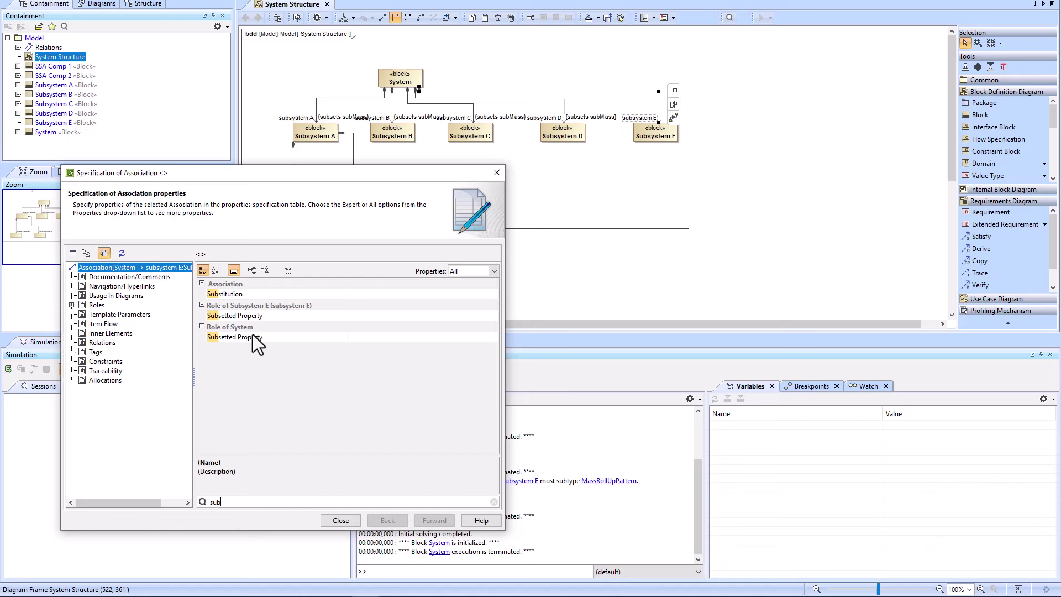
left_click(360, 314)
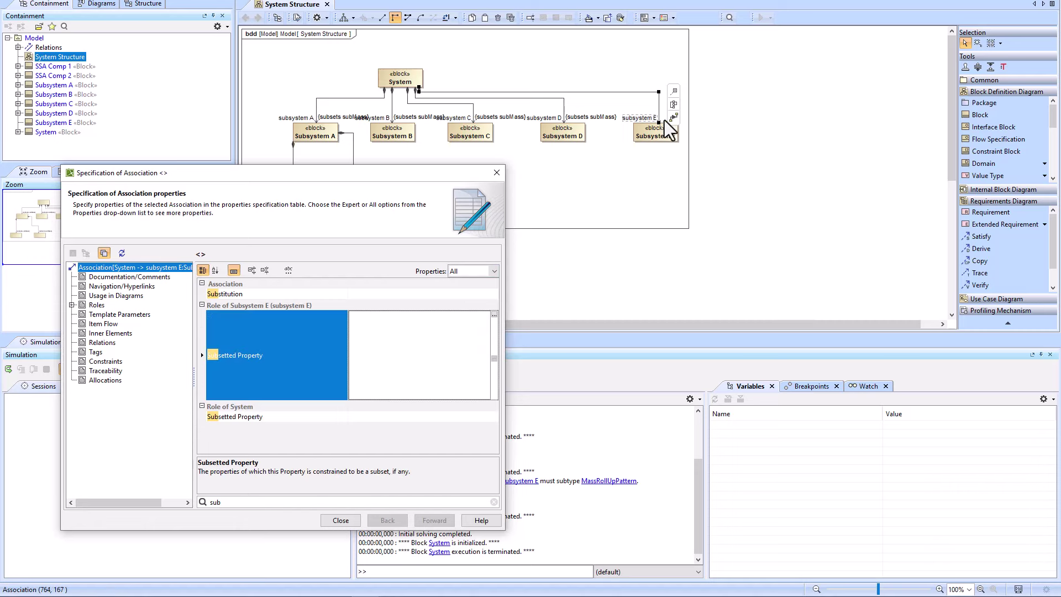
left_click(494, 315)
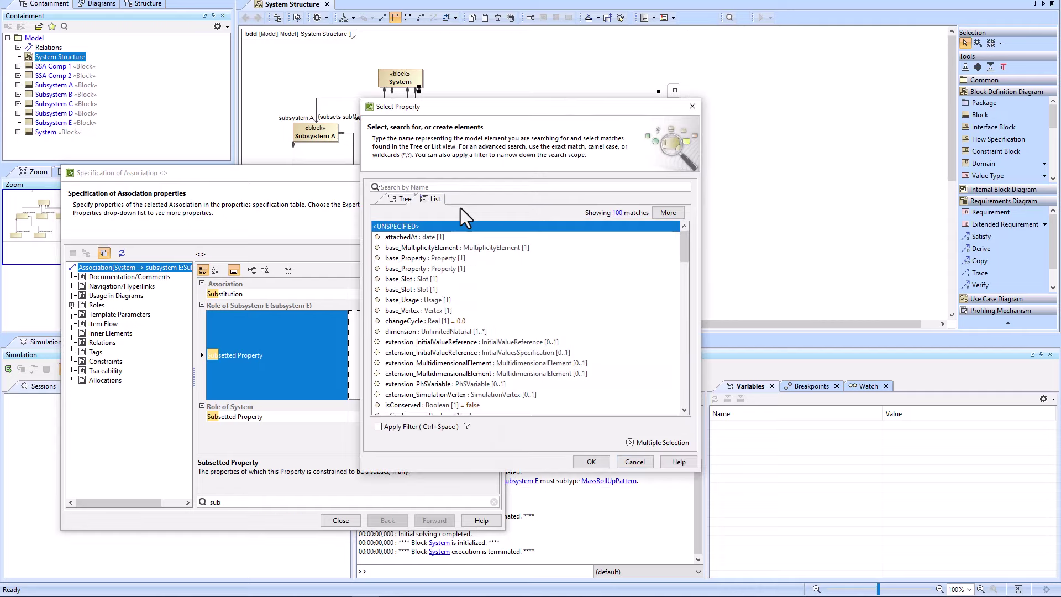
left_click_drag(515, 180, 515, 178)
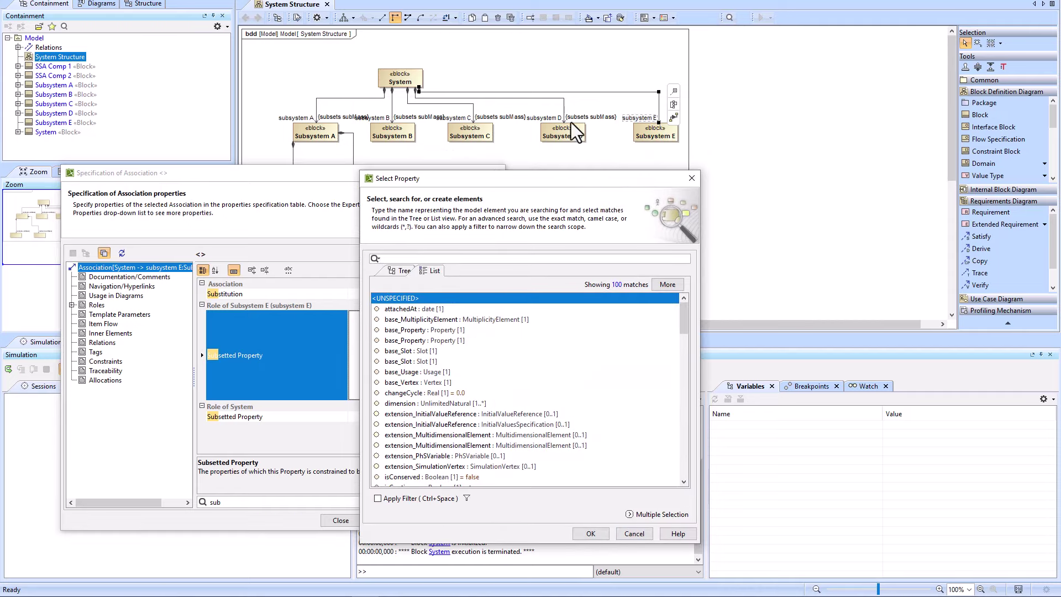
type("subM")
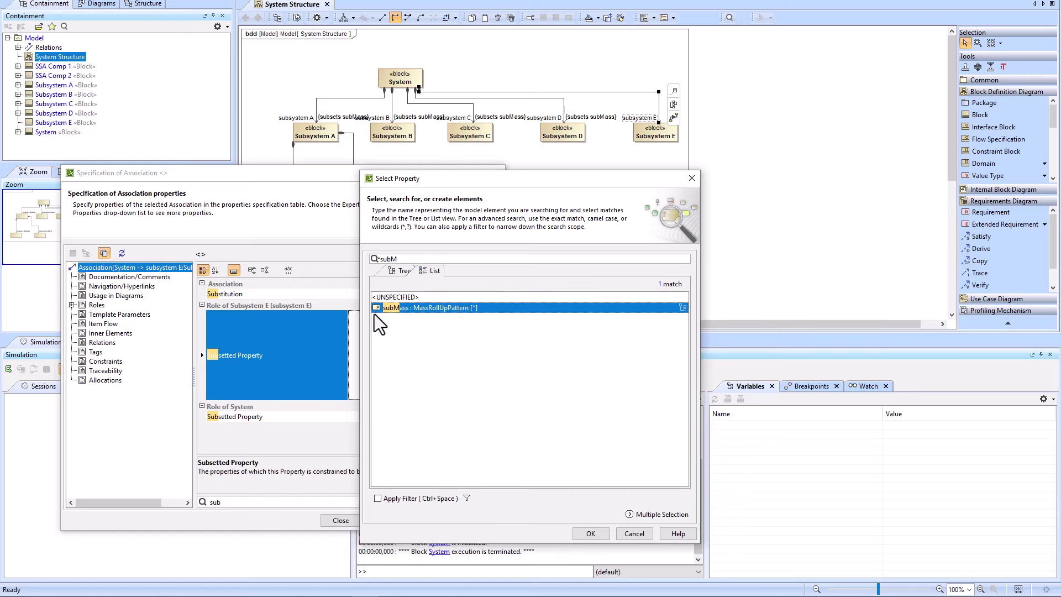
left_click(593, 529)
left_click(700, 111)
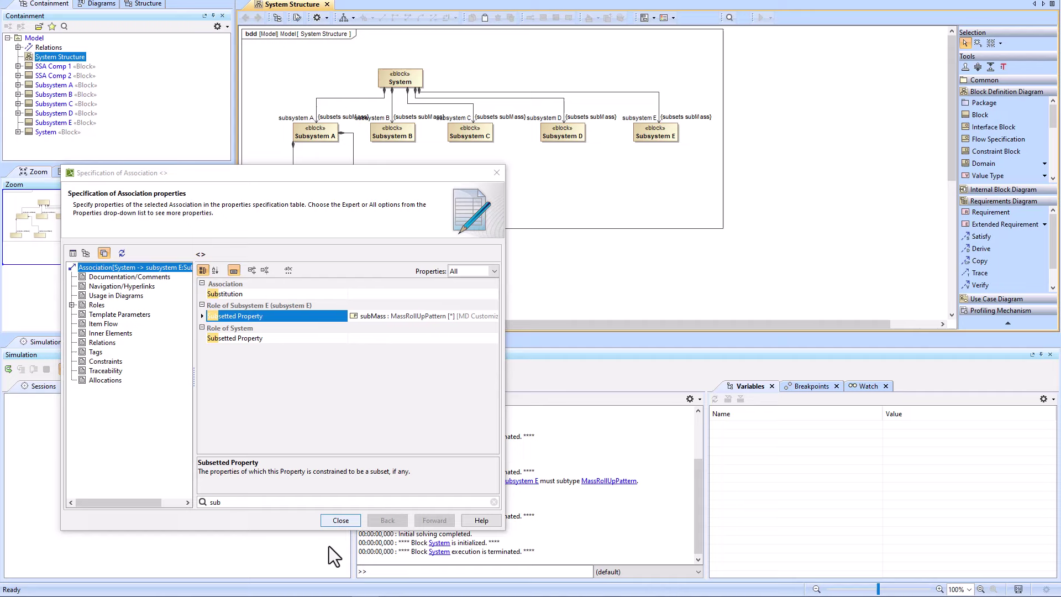
left_click(341, 521)
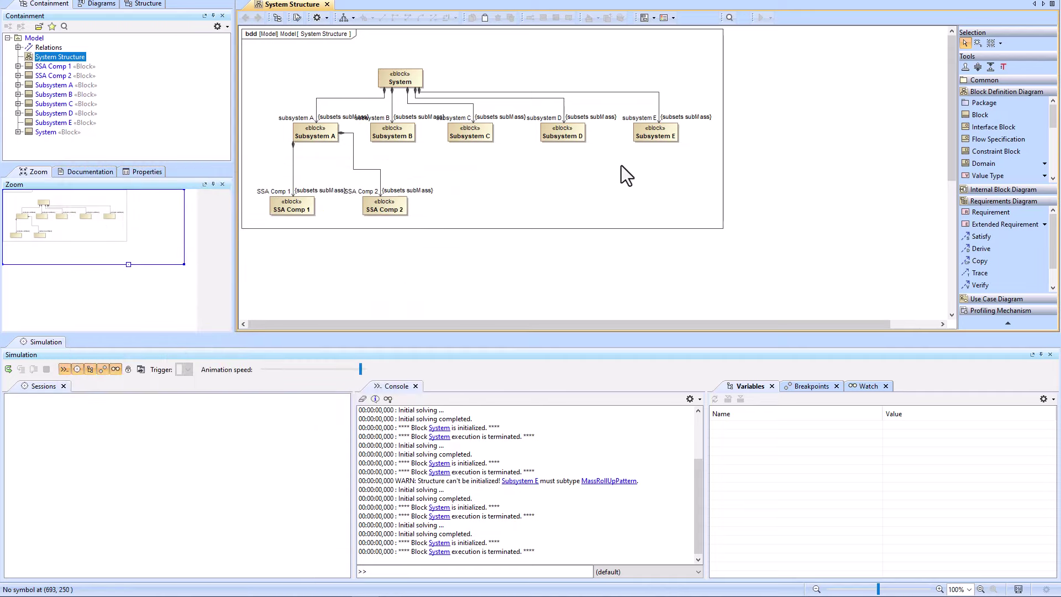
- Place the existing MassRollUpPattern block below Subsystem E and draw a generalization from Subsystem E to it
left_click(979, 114)
left_click(626, 194)
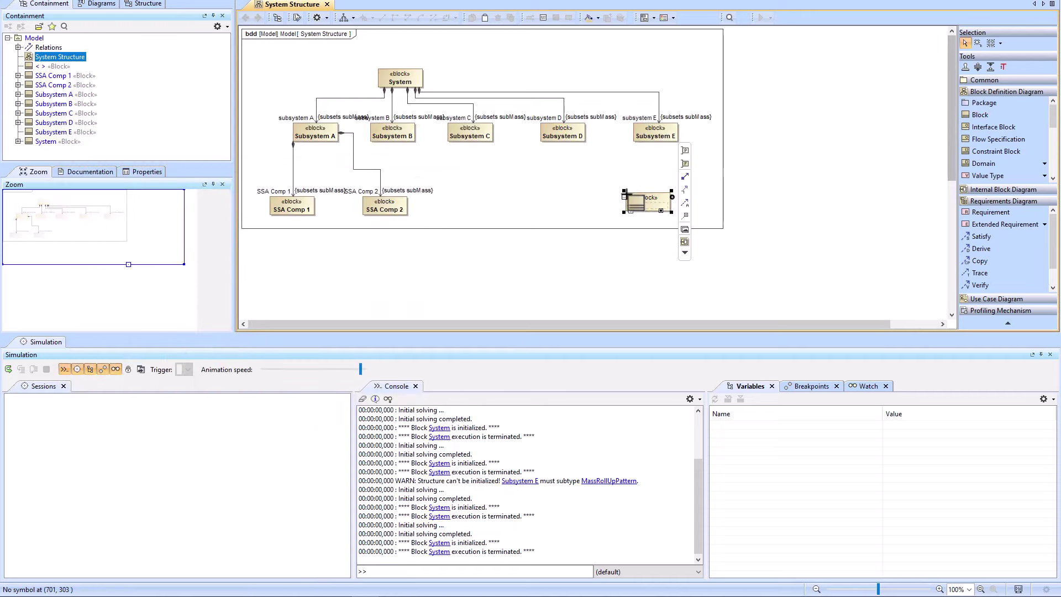
key("ctrl+space")
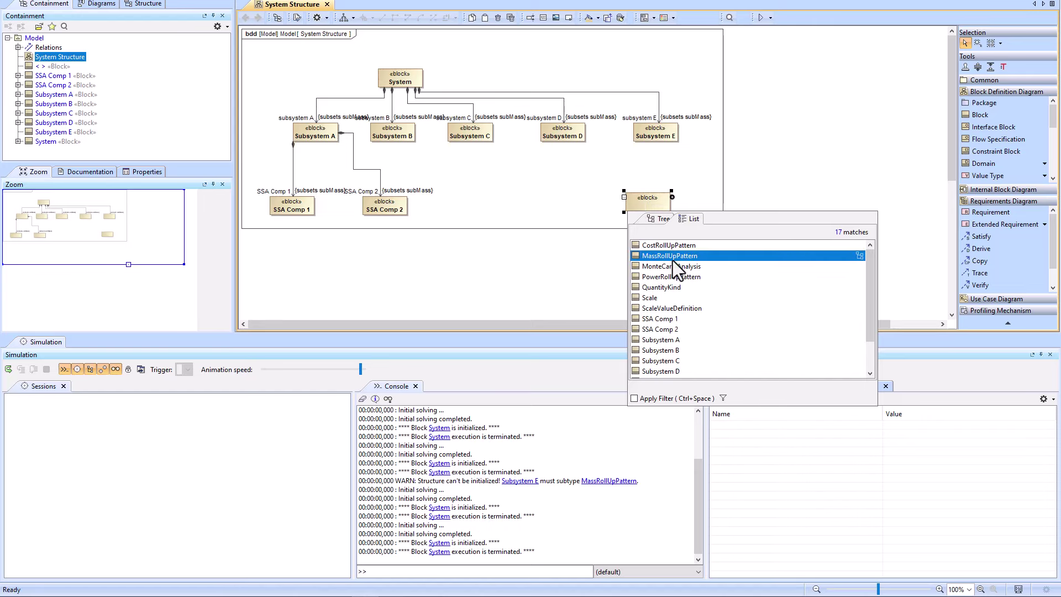
left_click(672, 256)
left_click(659, 134)
left_click(690, 113)
left_click(655, 210)
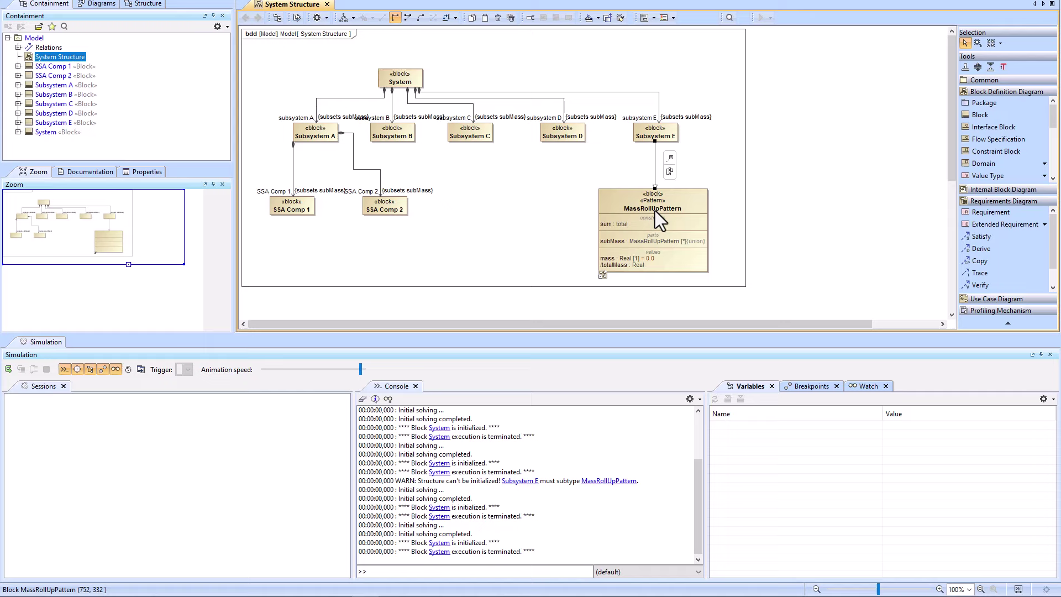
- Examine the properties Subsystem E inherits from MassRollUpPattern in its specification
left_click(660, 131)
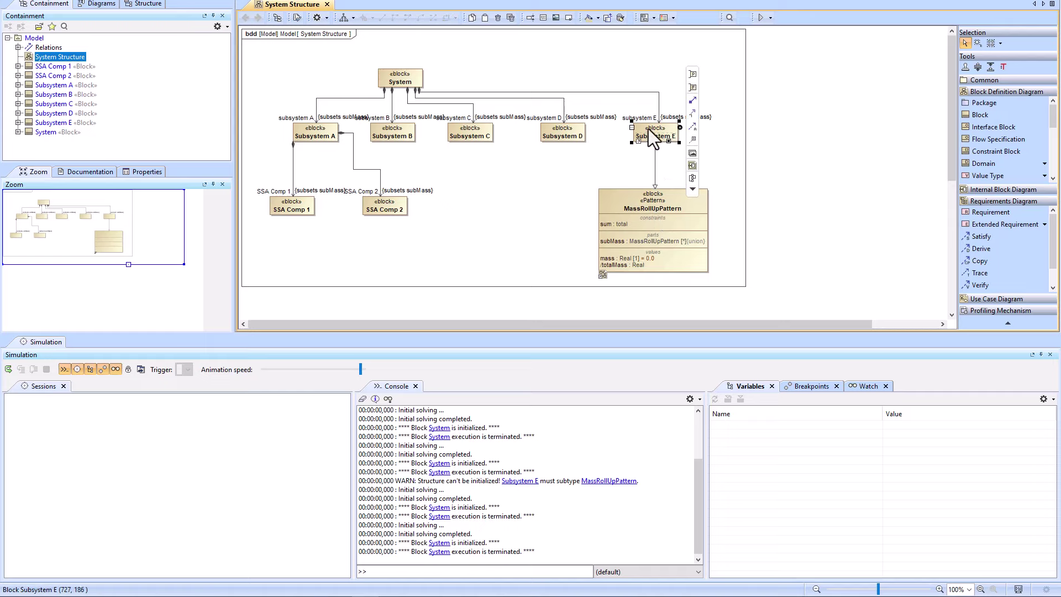
right_click(644, 140)
left_click(692, 134)
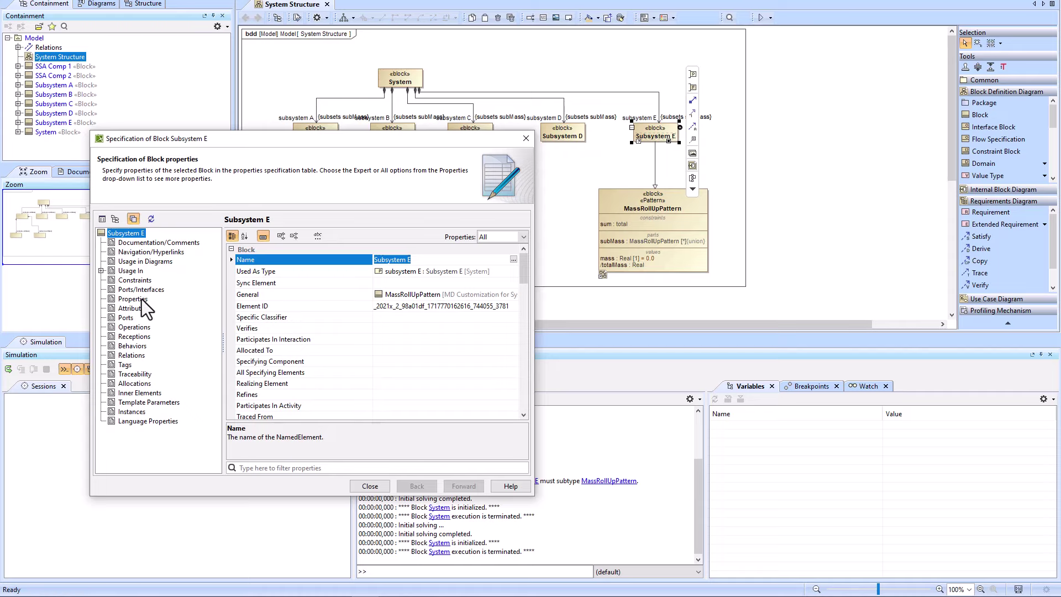
left_click(134, 299)
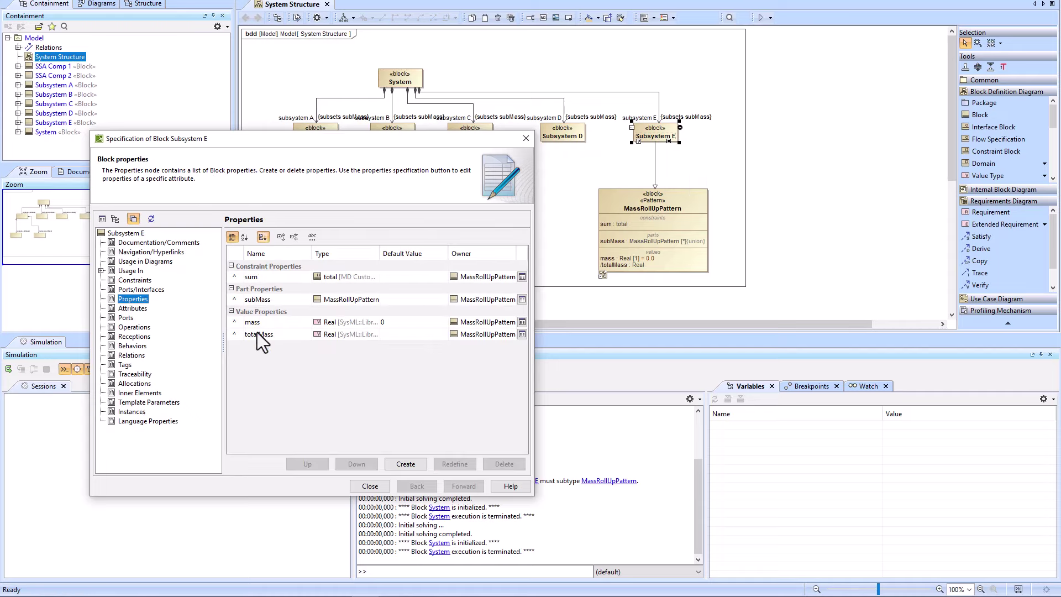
left_click(369, 487)
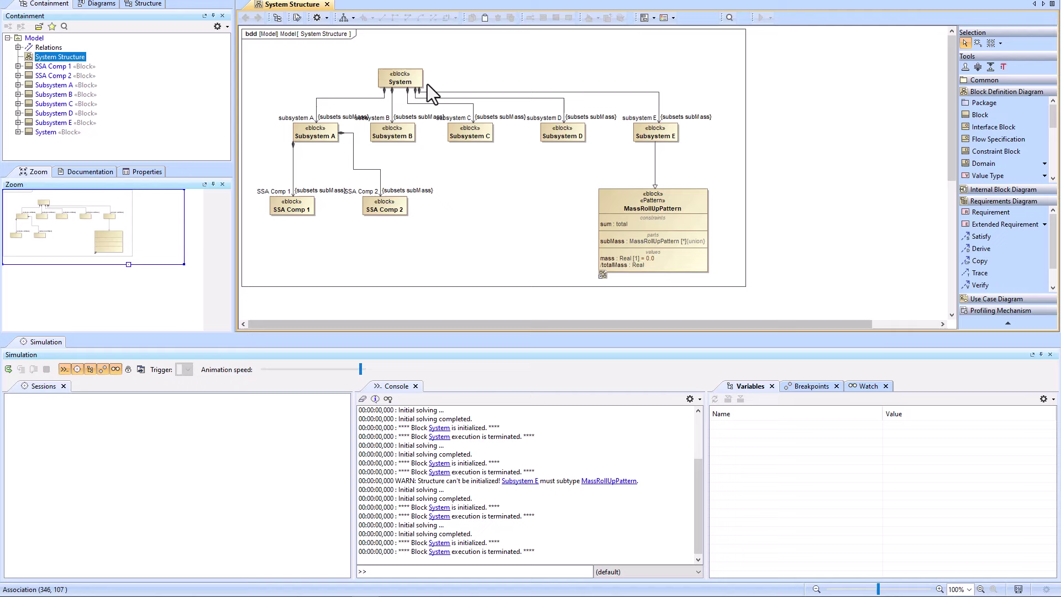
- Simulate the System block and set the mass of subsystem E to 6 in the simulation variables
left_click(412, 82)
left_click(760, 18)
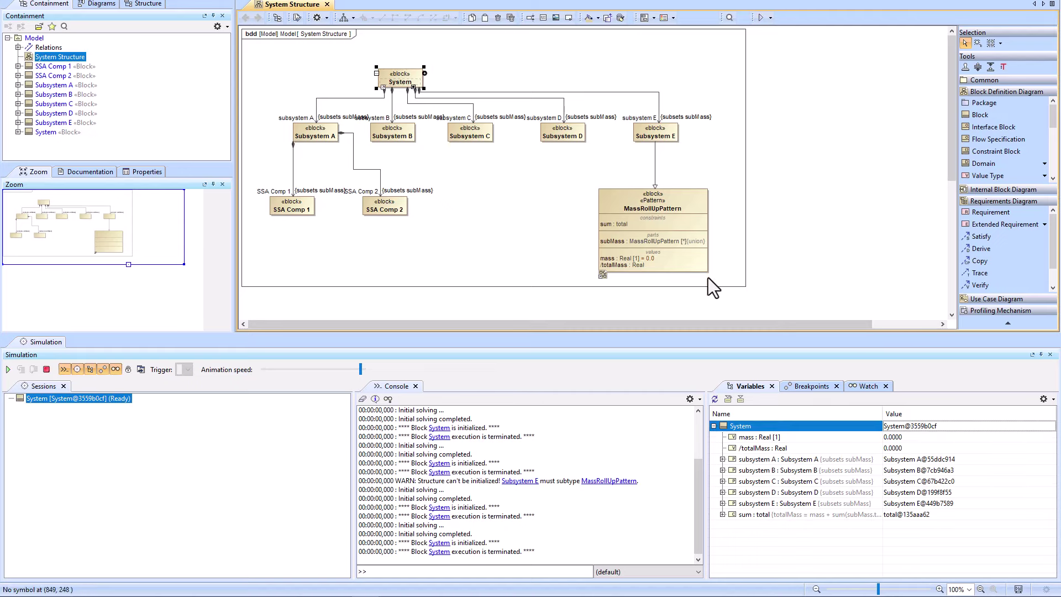
left_click(722, 503)
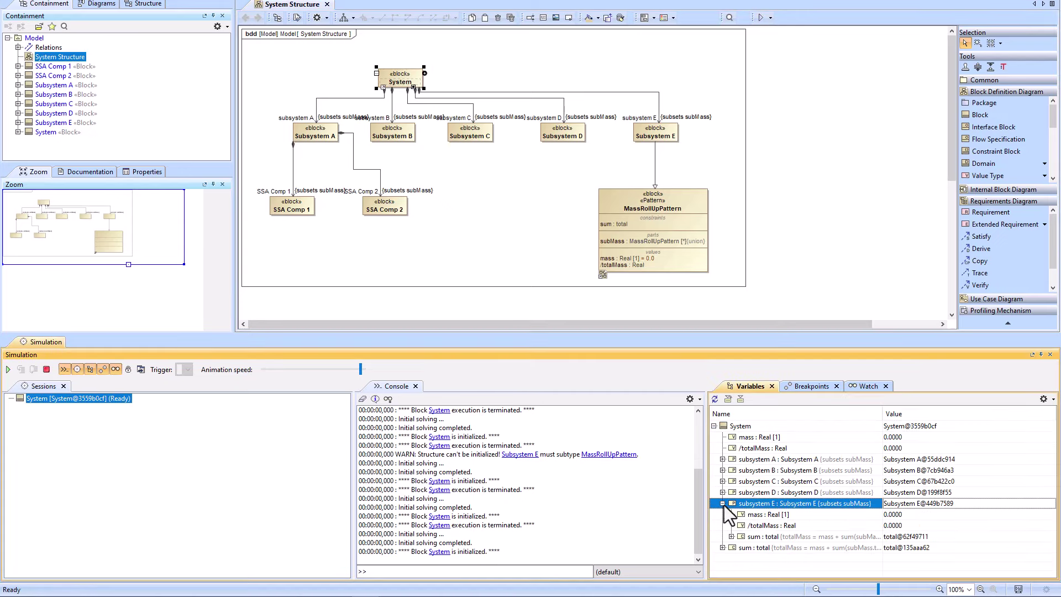
left_click(755, 515)
left_click(757, 525)
left_click(757, 516)
left_click(914, 513)
type("6")
key("Return")
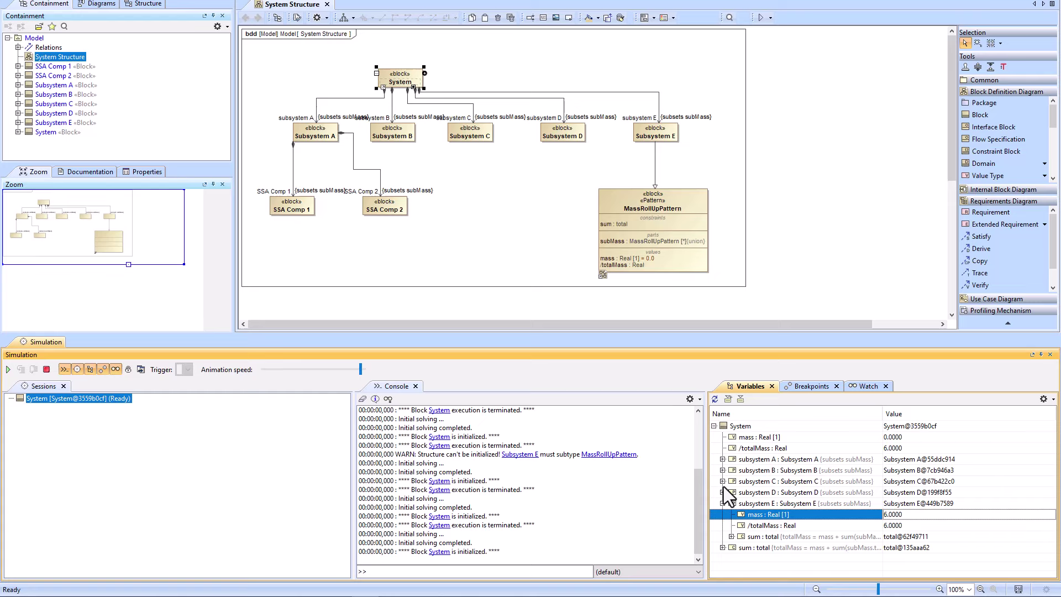
- Set the mass of subsystem B to 55 in the running simulation, check System's total mass, and terminate the session
left_click(722, 470)
left_click(917, 481)
type("55")
key("Return")
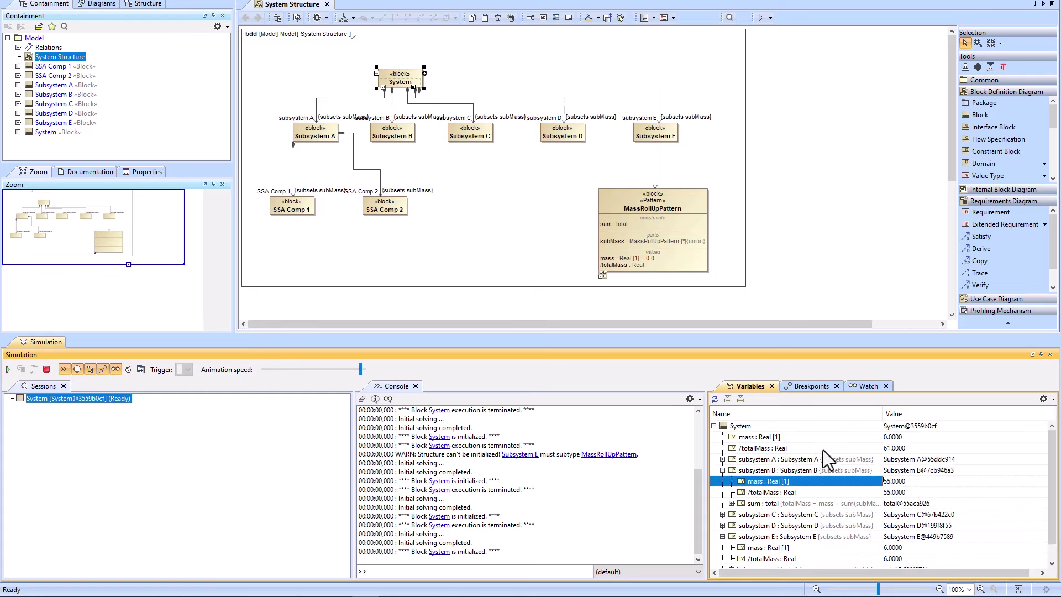
left_click_drag(818, 333, 819, 307)
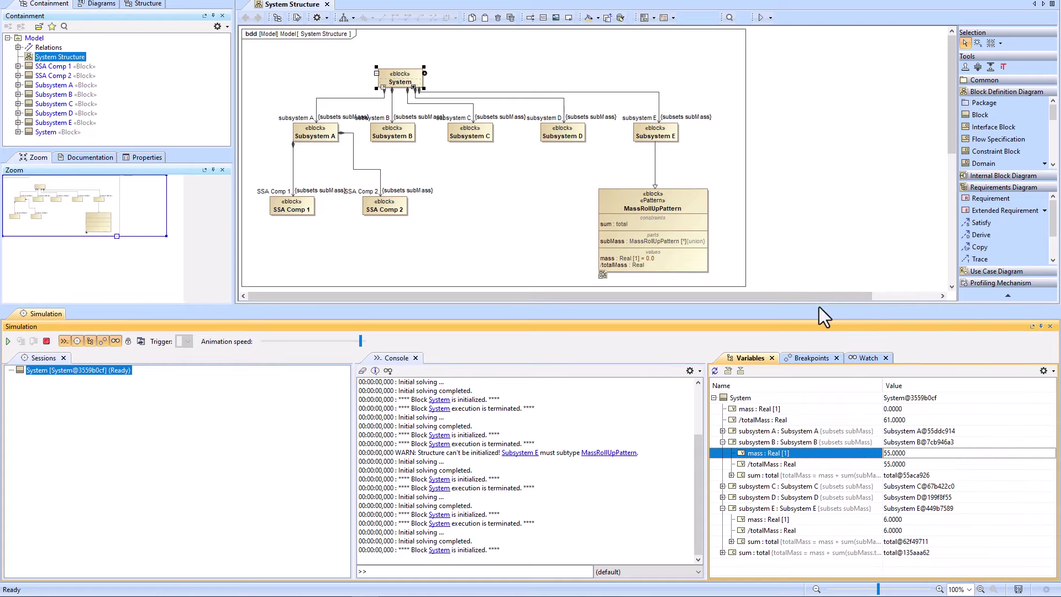
left_click(45, 340)
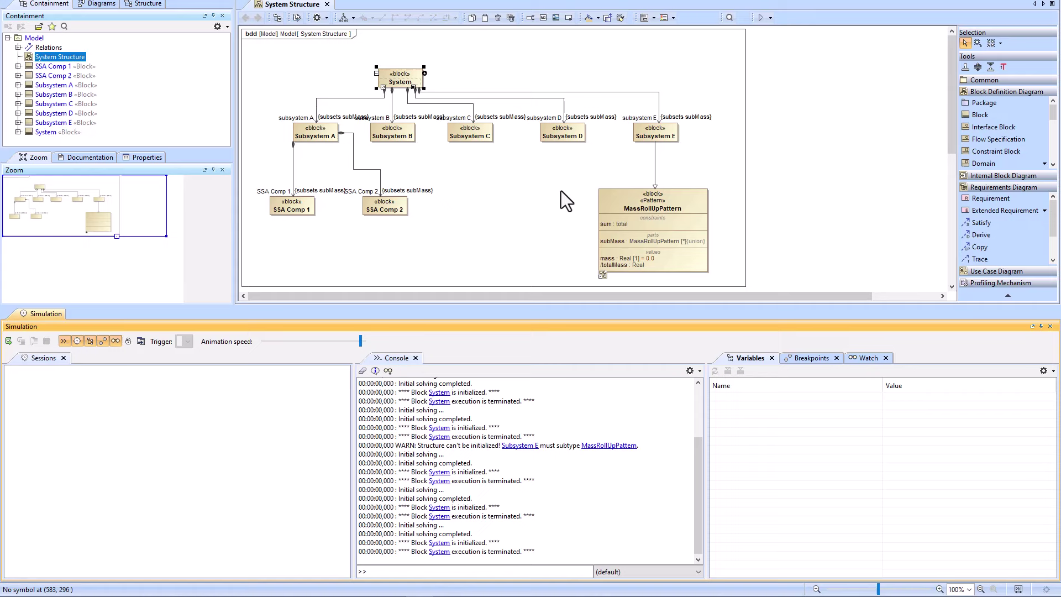
- Add a block named Subsystem F beside Subsystem E in the System Structure diagram
left_click(994, 115)
left_click(730, 126)
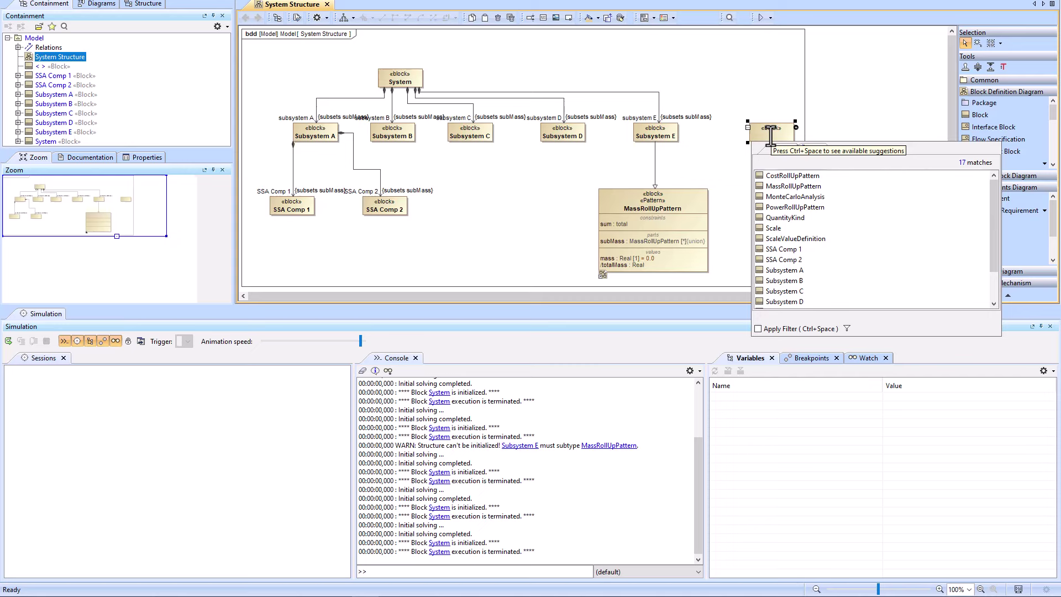
type("Subsystem")
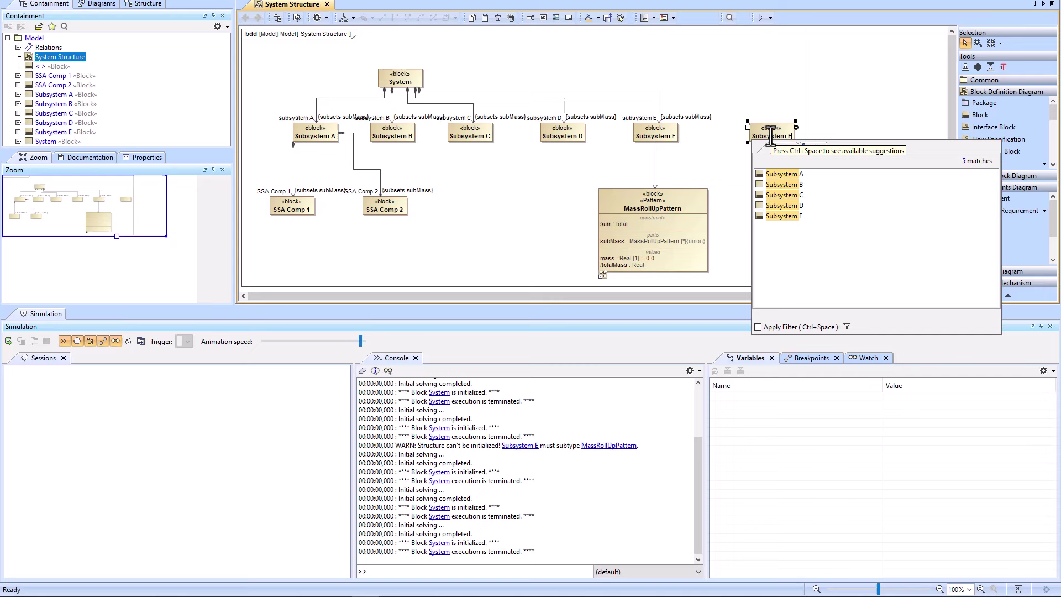
type(" F")
key("Return")
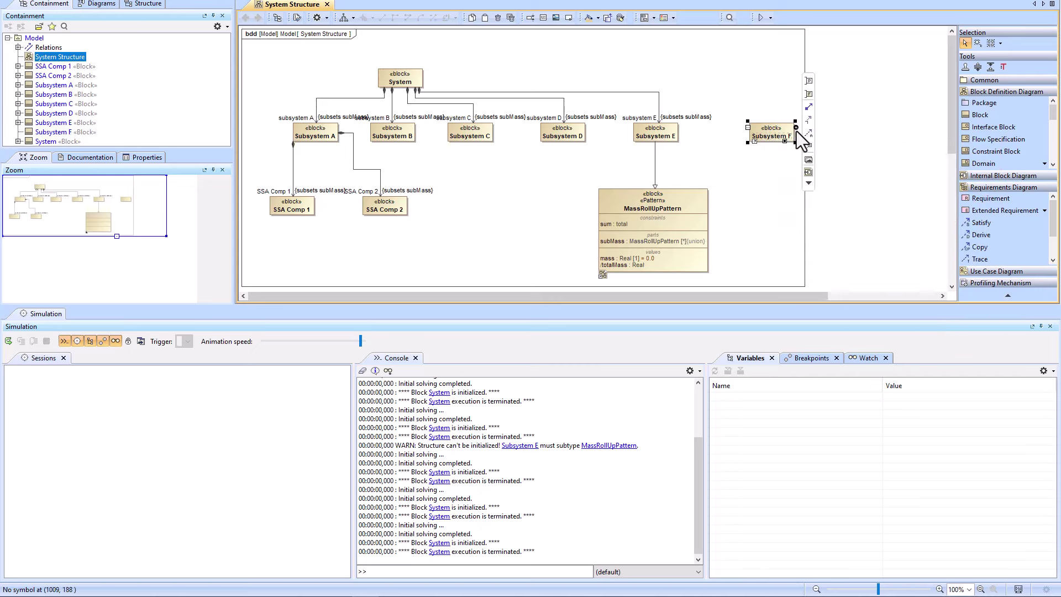
- Give Subsystem F a value property Mass of type Real with a default value of 50
left_click(795, 128)
left_click(838, 180)
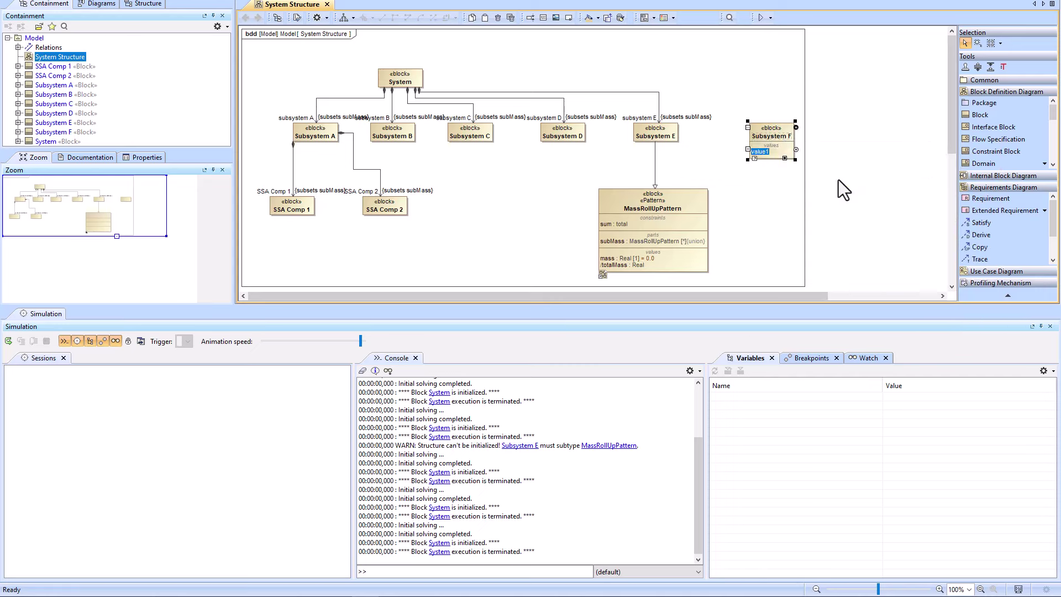
type("Mass : Real = 50")
left_click(777, 196)
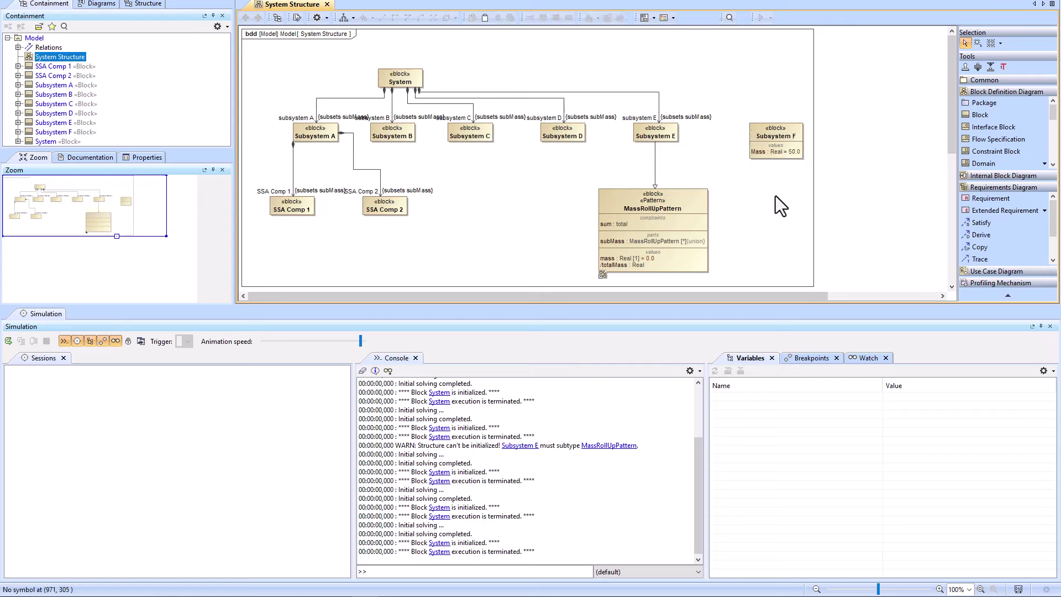
- Connect System to Subsystem F with a directed composition and route its line slightly lower
left_click(420, 78)
mouse_move(432, 78)
left_mouse_down()
mouse_move(671, 95)
mouse_move(776, 135)
left_mouse_up()
left_click_drag(702, 80, 703, 88)
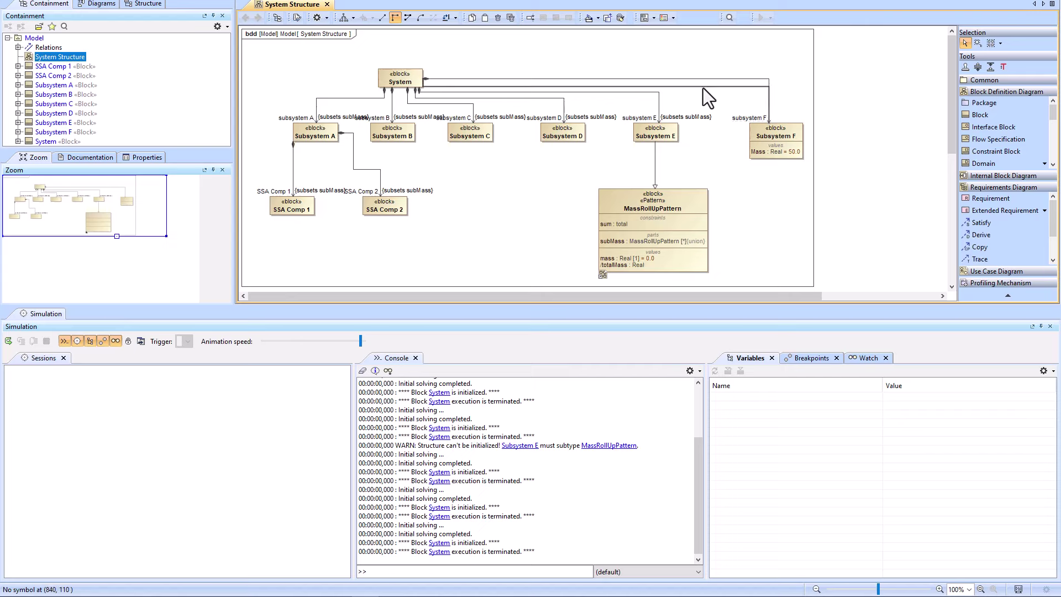
- Examine the attributes owned by Subsystem F in its specification
left_click(787, 141)
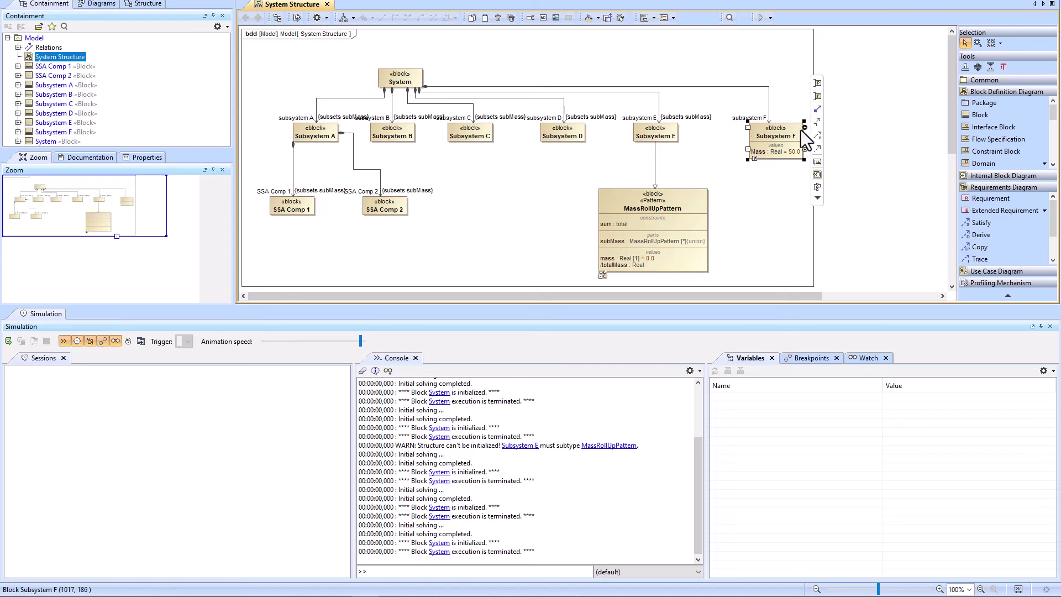
left_click_drag(817, 123, 770, 176)
left_click(751, 131)
double_click(761, 127)
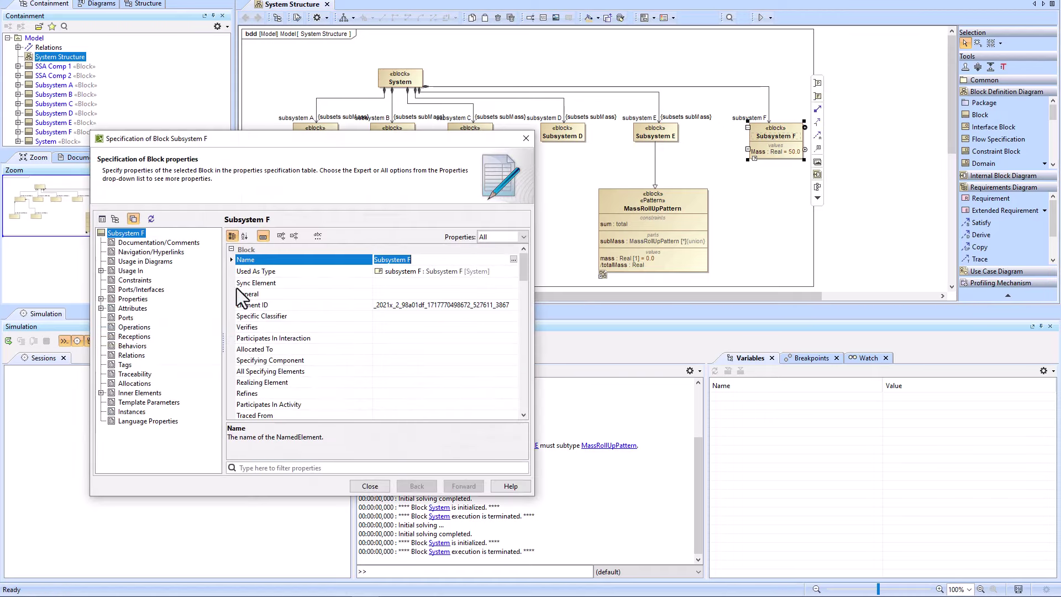
left_click(132, 309)
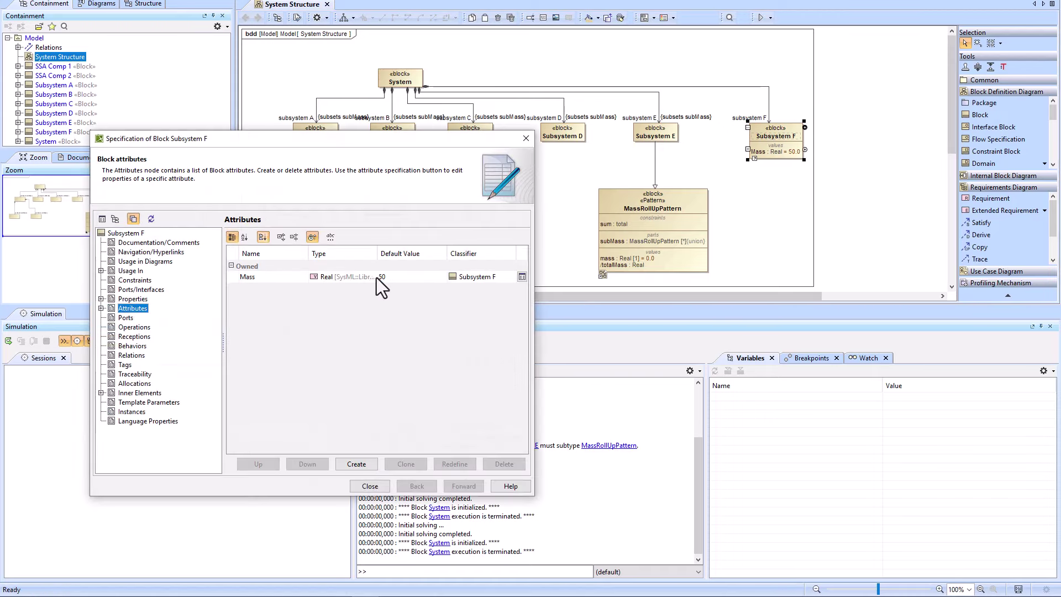
- Draw a generalization from Subsystem F to MassRollUpPattern and check the inherited attributes in Subsystem F's specification
left_click(774, 225)
left_click(770, 142)
left_click_drag(817, 123, 691, 203)
left_click(290, 384)
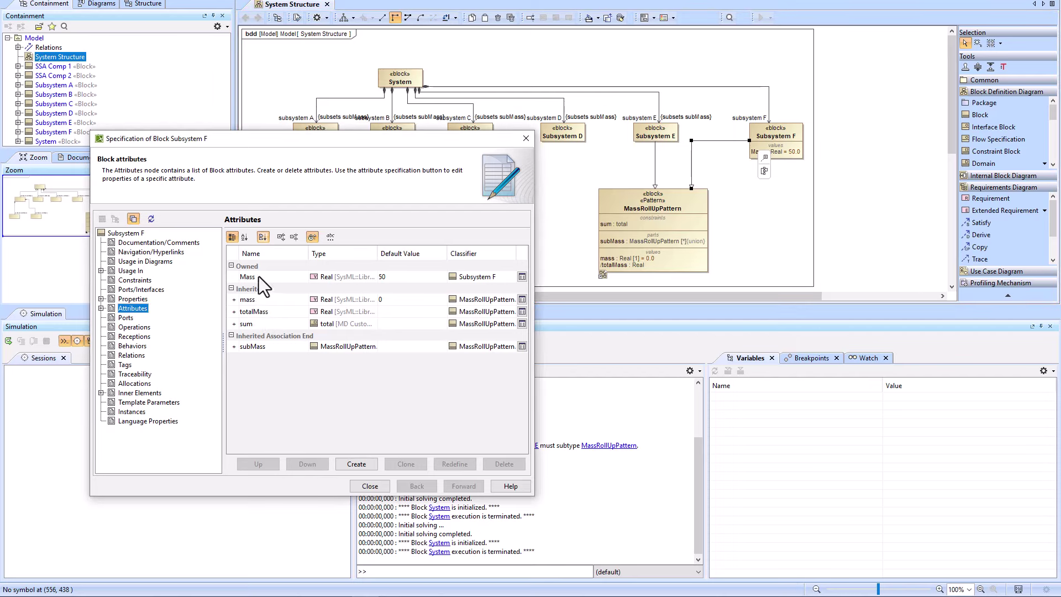
left_click(790, 211)
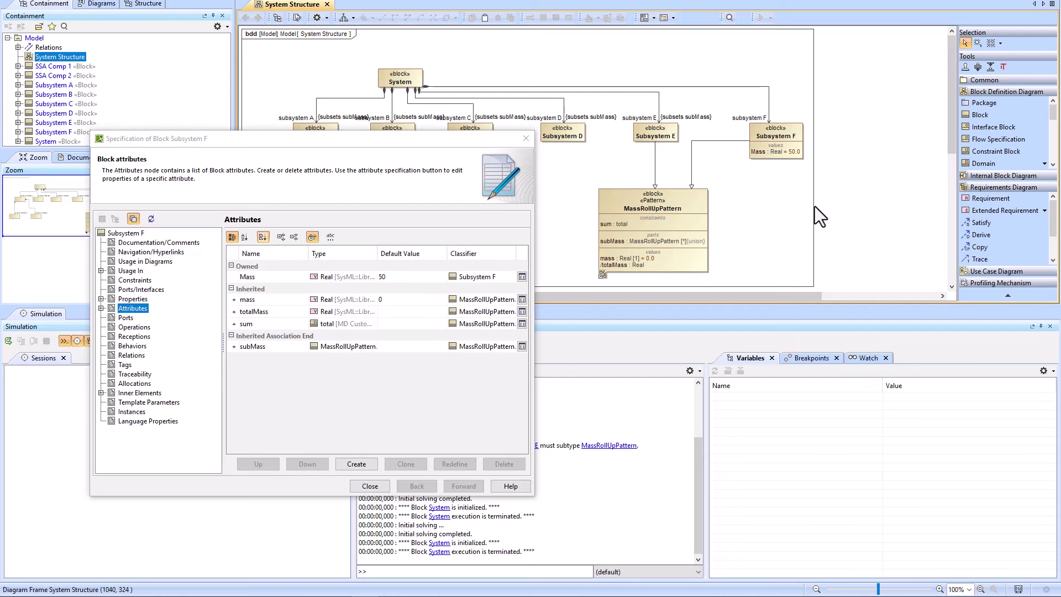
- Set the Subsetted Property of the subsystem F role in its association with System to subMass of MassRollUpPattern
left_click(720, 86)
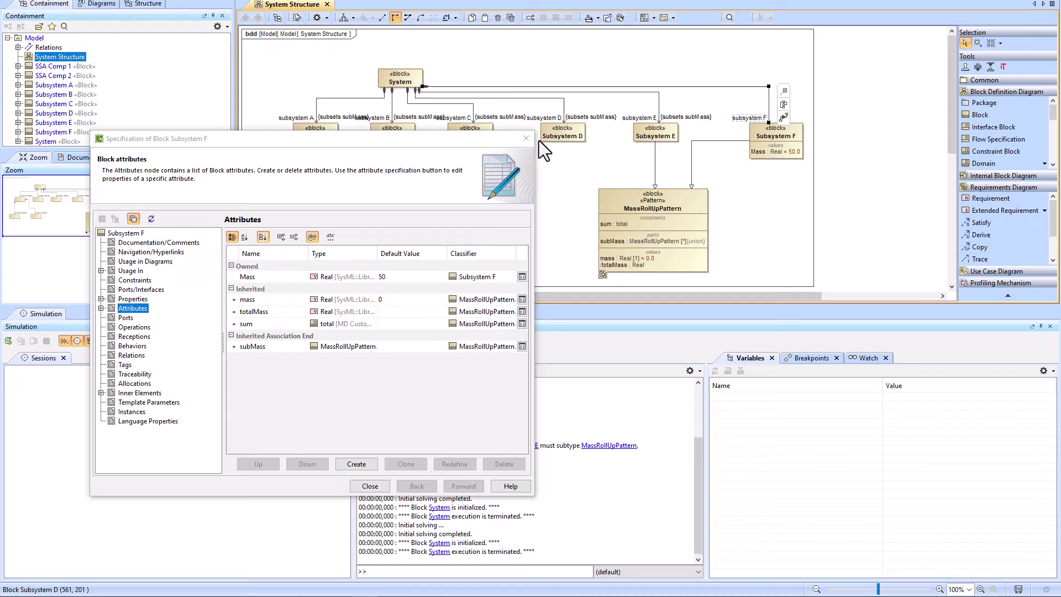
left_click(525, 138)
right_click(715, 86)
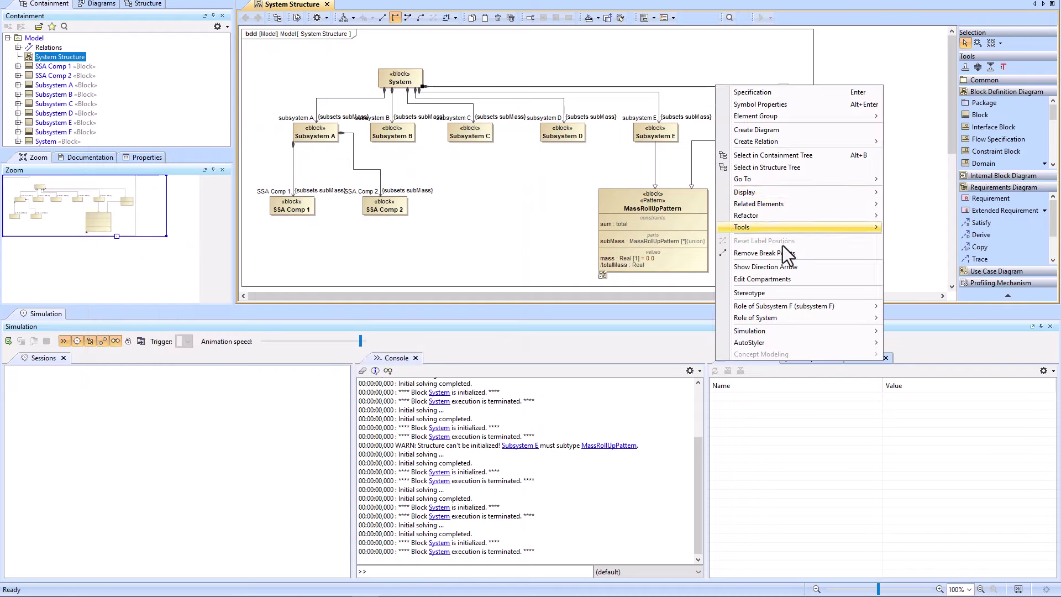
left_click(758, 93)
left_click(425, 467)
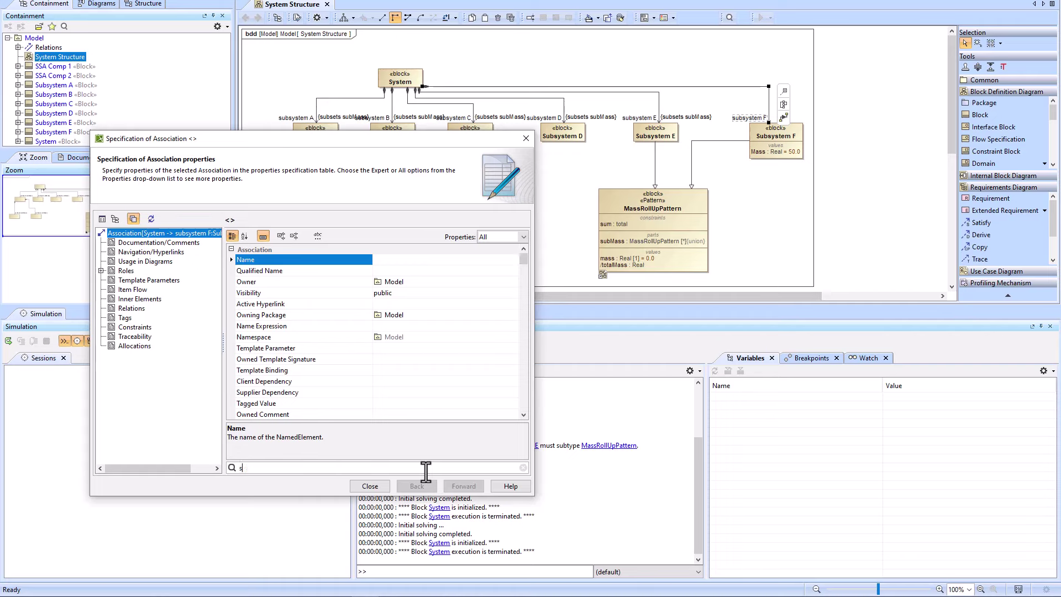
type("sub")
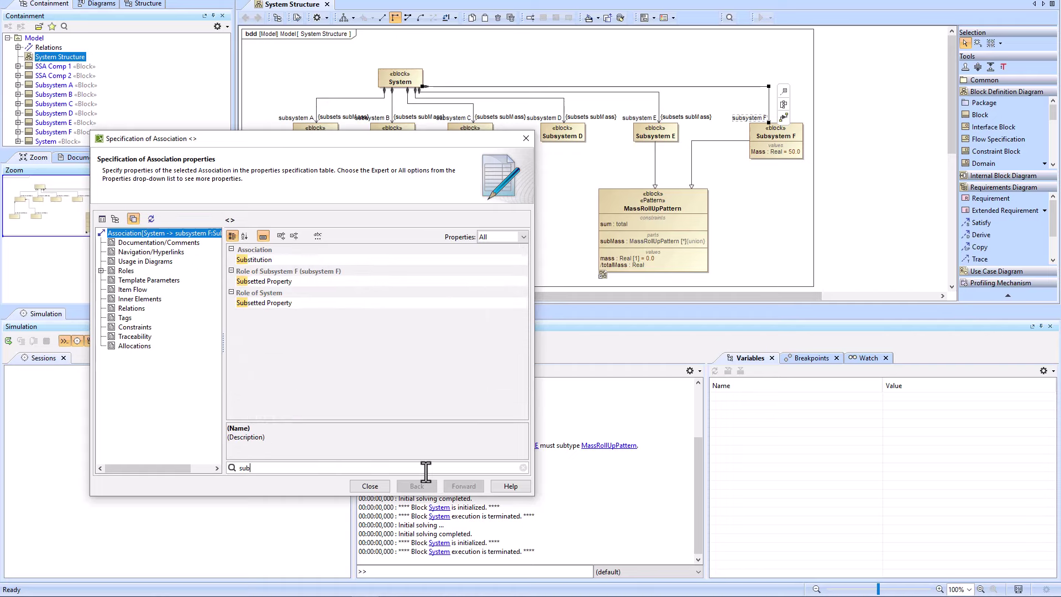
left_click(402, 280)
left_click(523, 280)
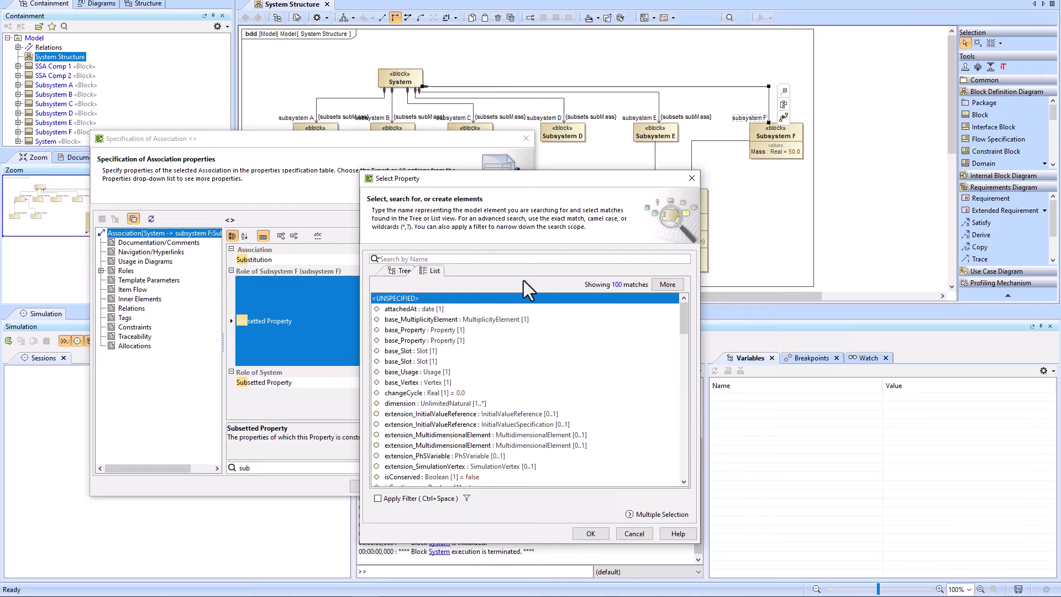
type("subM")
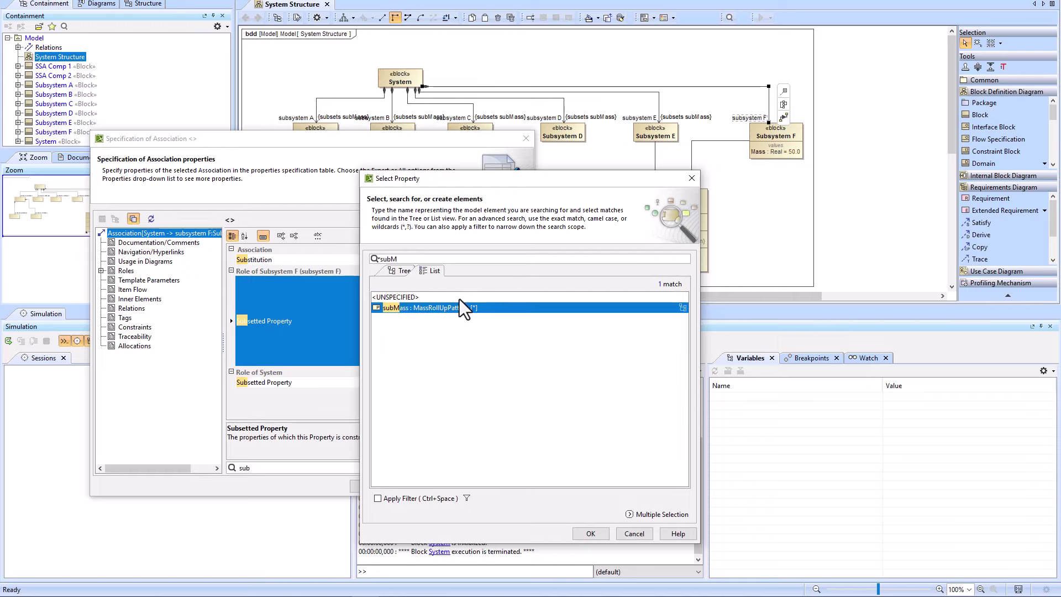
left_click(590, 533)
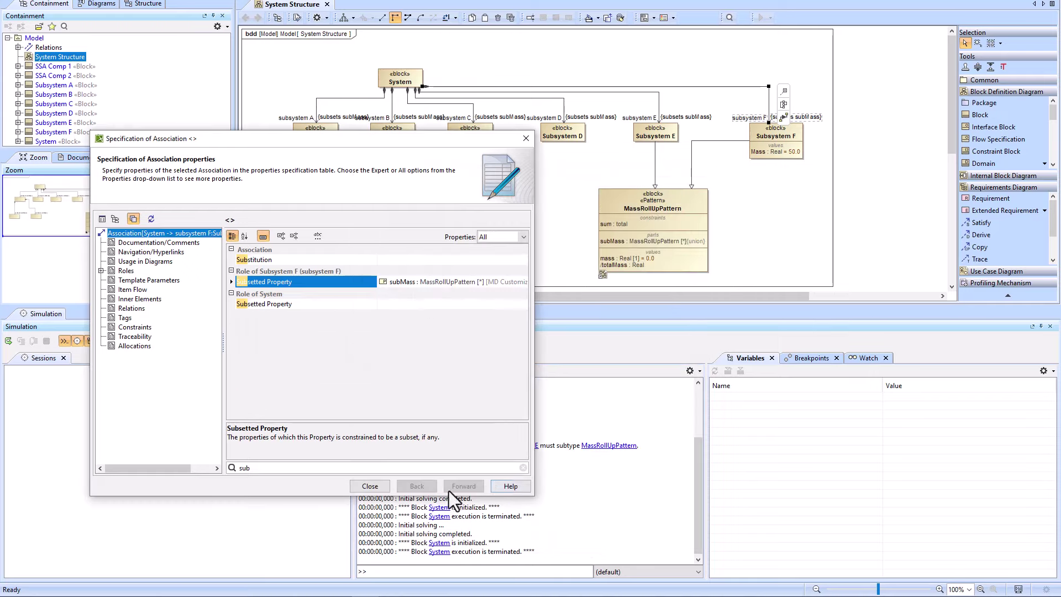
left_click(370, 487)
- Simulate the System block and set subsystem F's inherited lowercase mass to 66 in the simulation variables
left_click(400, 81)
left_click(761, 17)
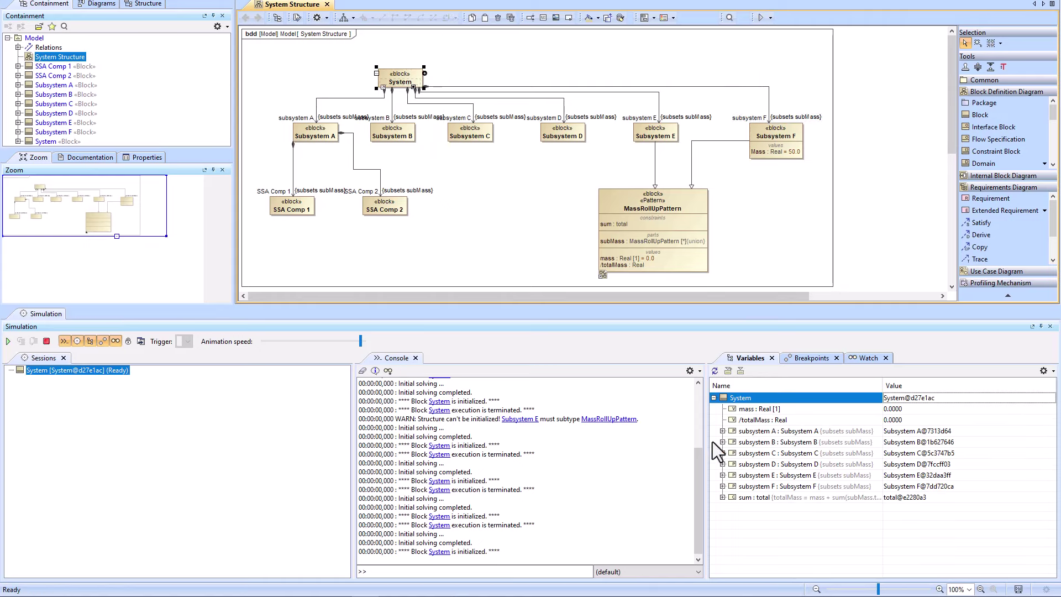
left_click(722, 486)
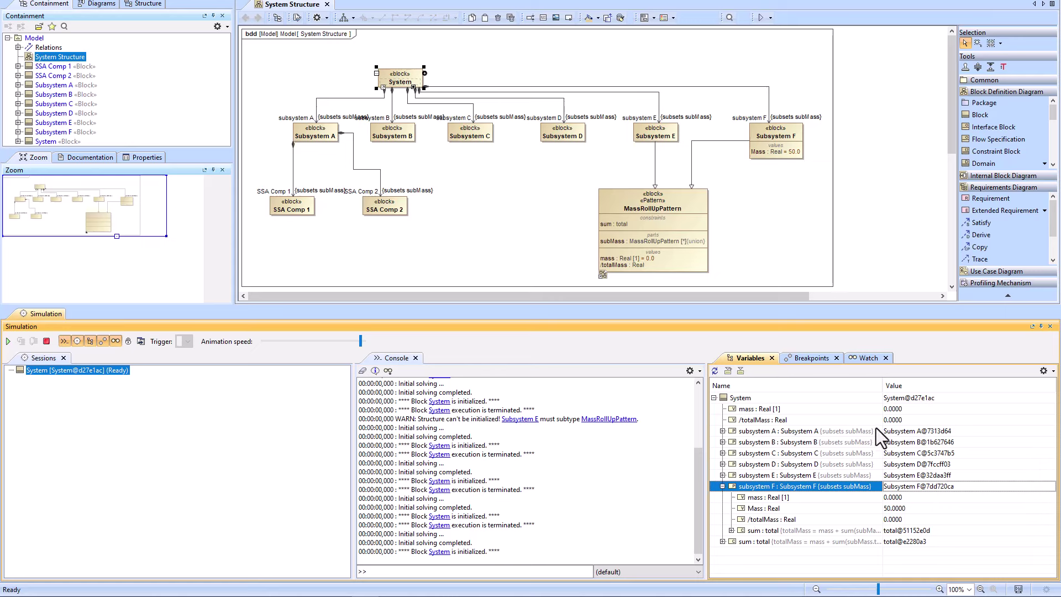
left_click(906, 497)
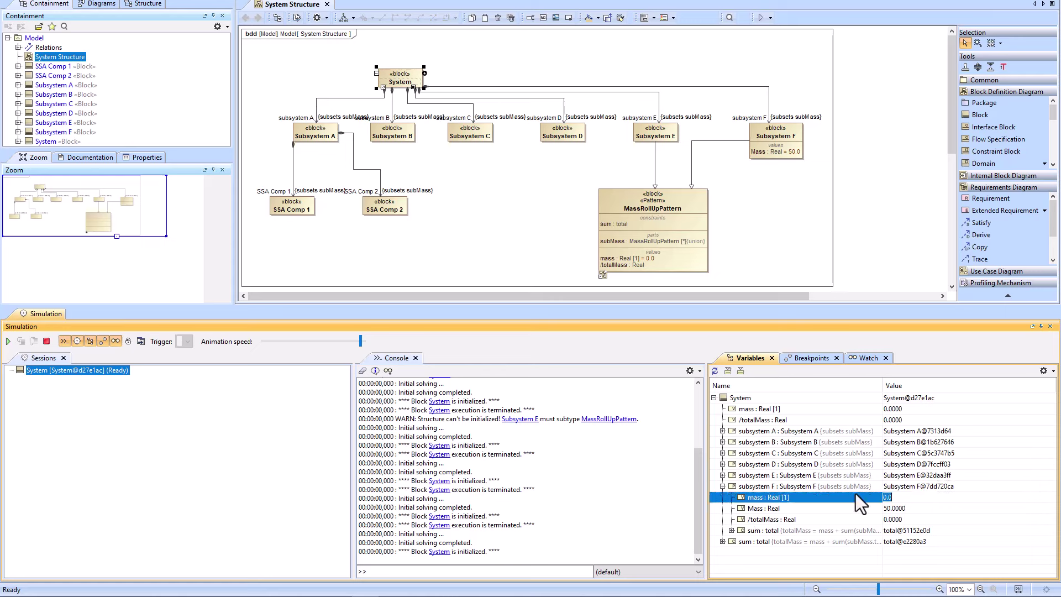
type("66")
key("Return")
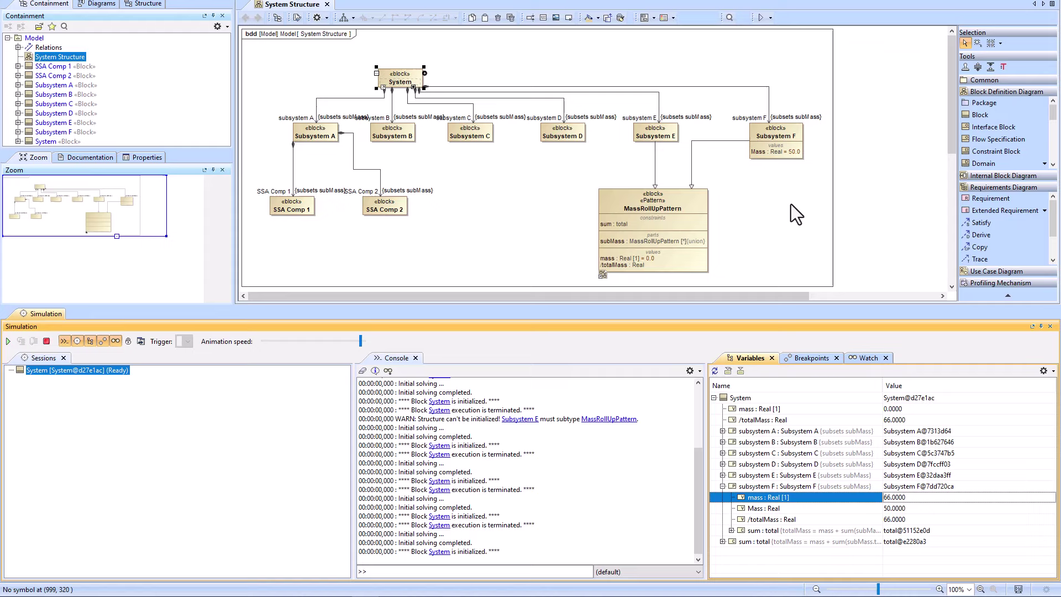
- Set the Redefined Property of Subsystem F's Mass value property to the mass property of MassRollUpPattern
right_click(765, 154)
left_click(795, 160)
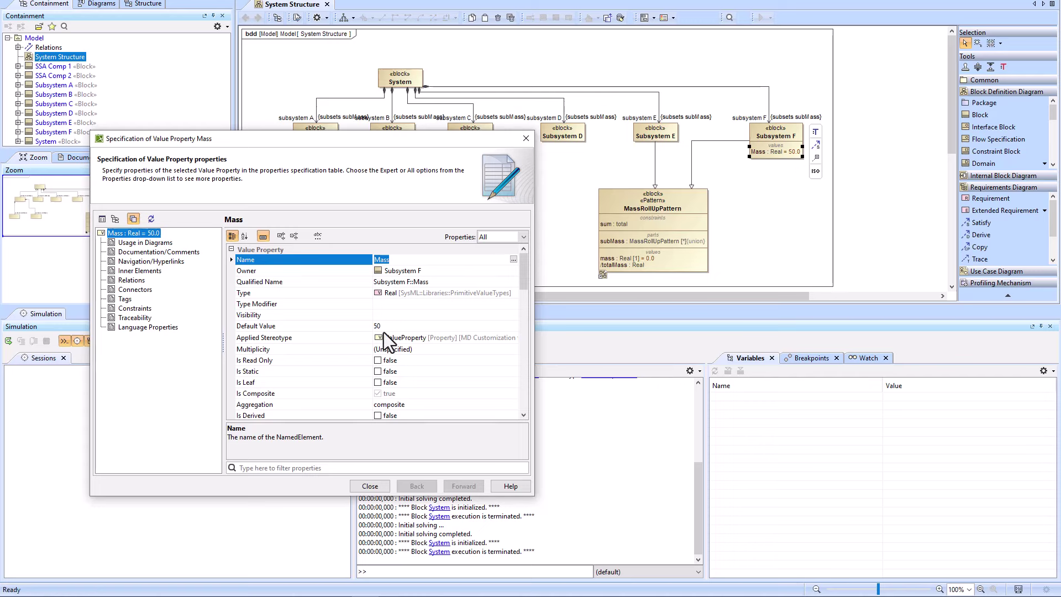
left_click(322, 468)
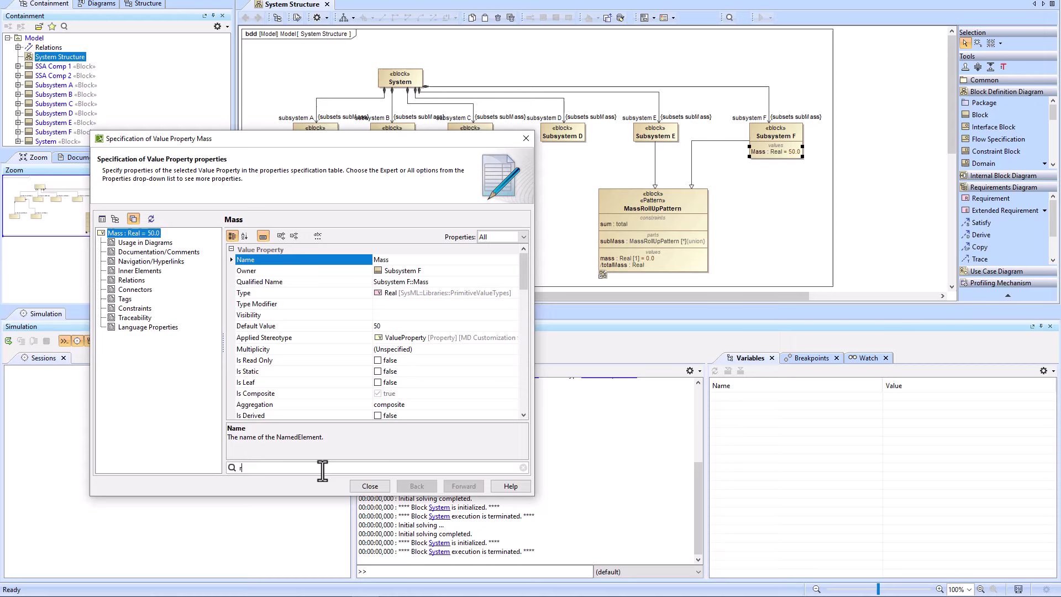
type("red")
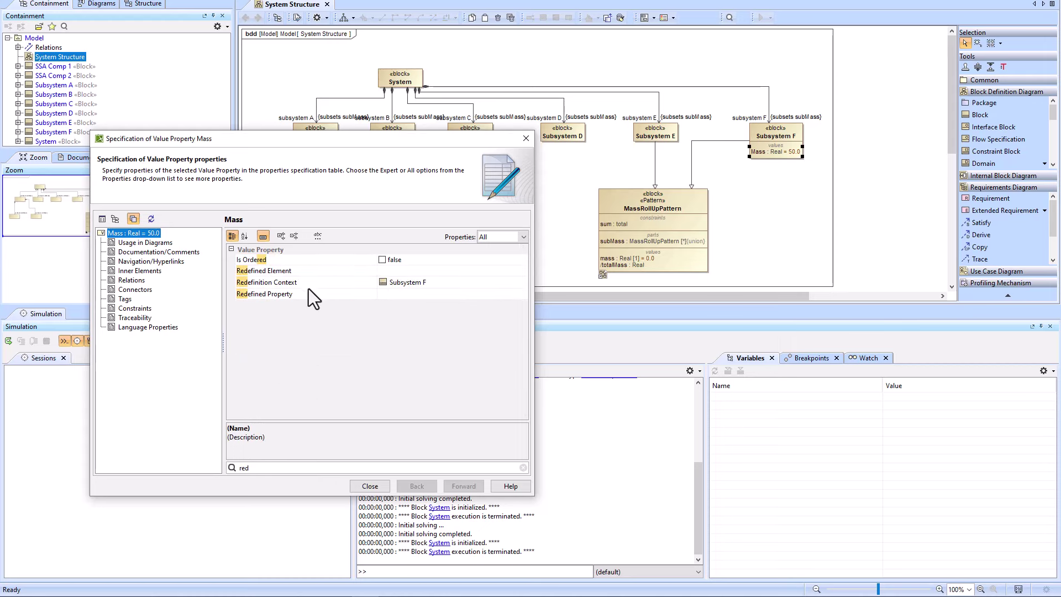
left_click(402, 294)
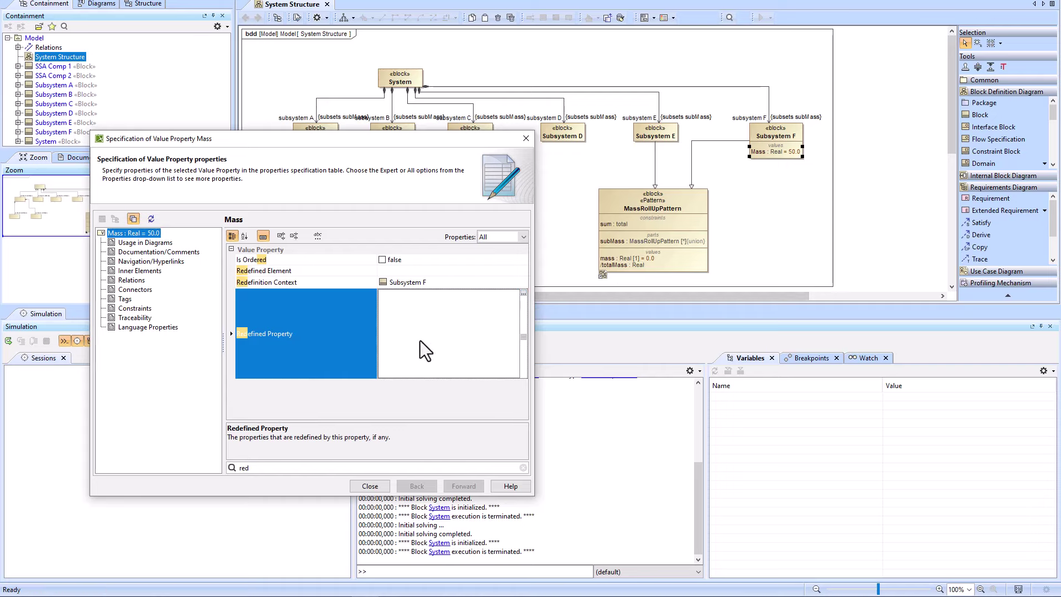
left_click(523, 293)
type("mass")
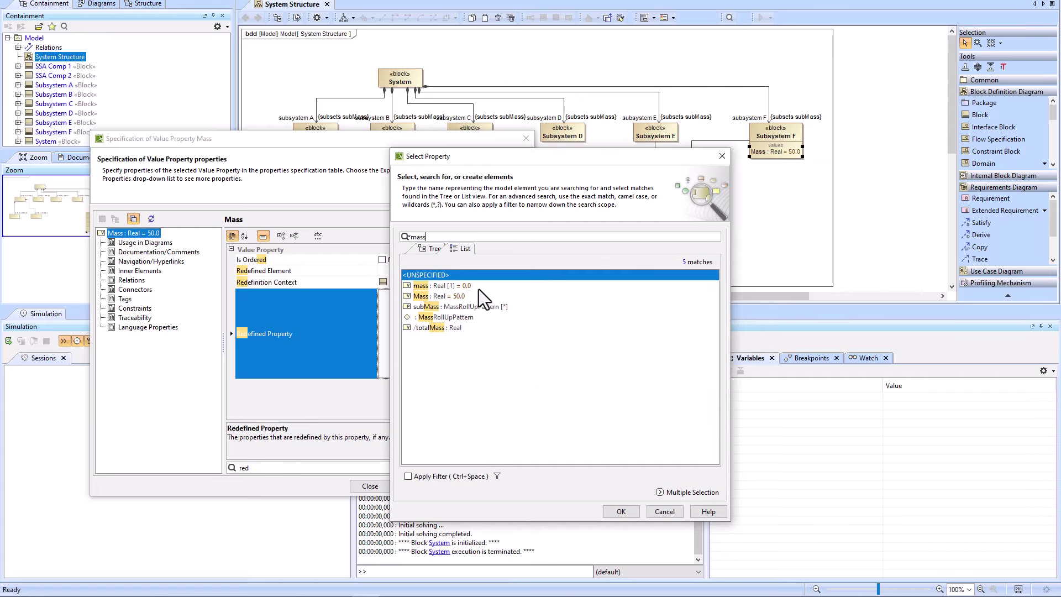
left_click(436, 285)
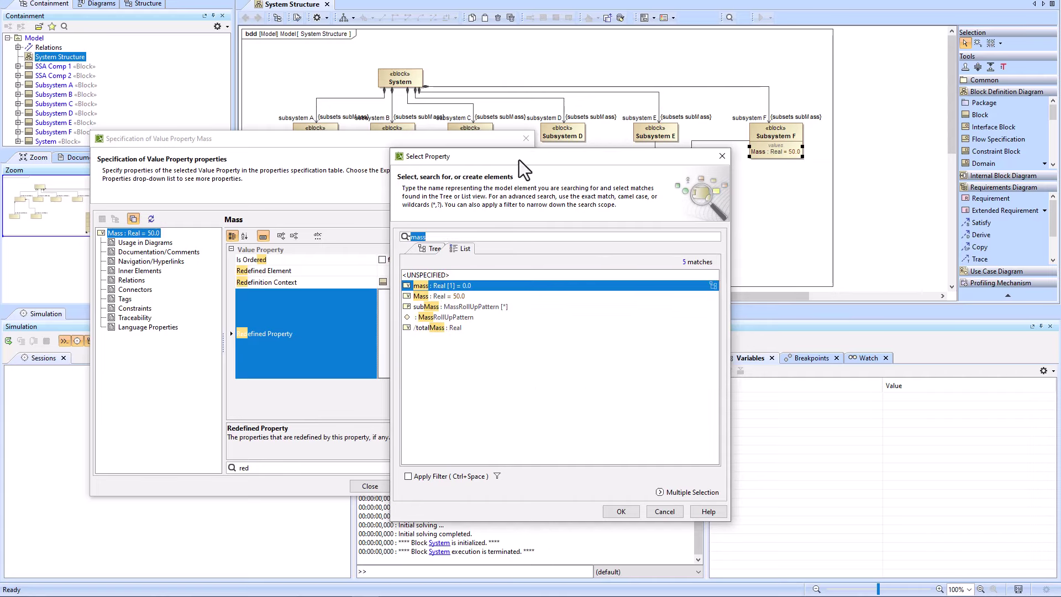
left_click_drag(536, 158, 427, 182)
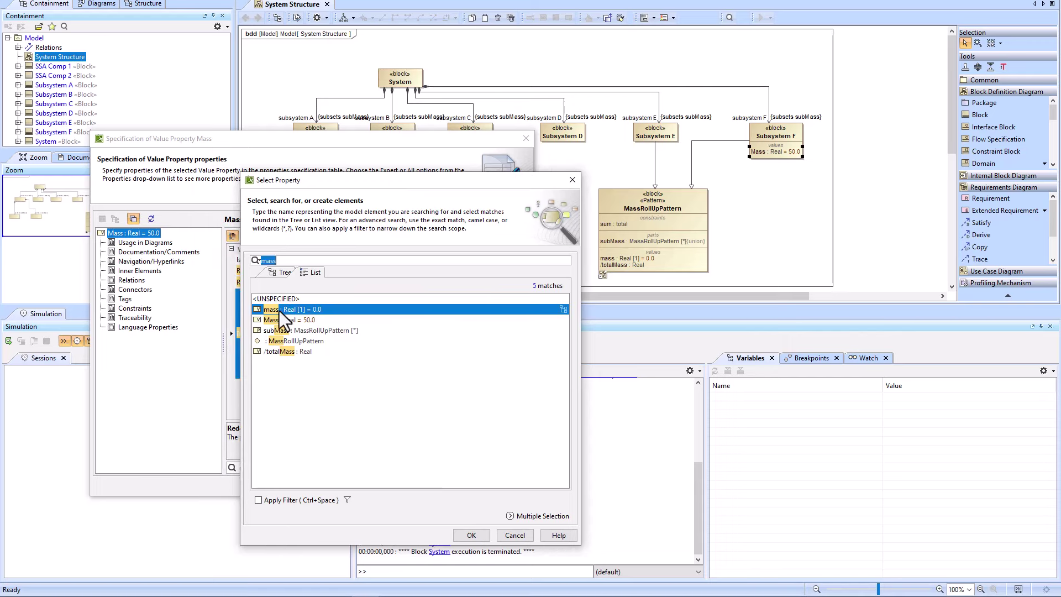
left_click(471, 535)
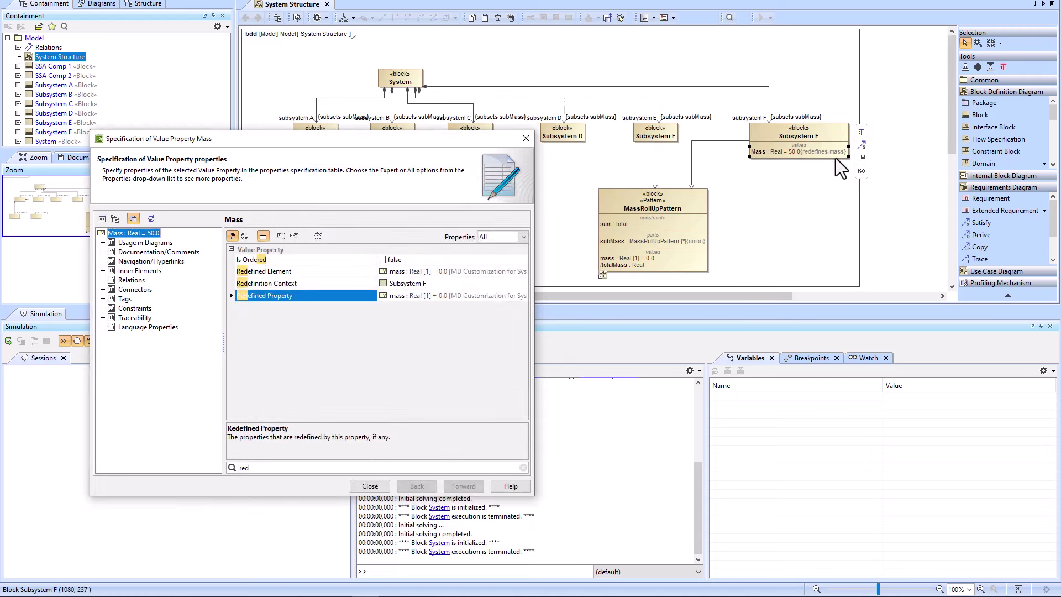
left_click(370, 486)
- Simulate the System block and examine the total mass and subsystem F's redefined mass in the simulation variables
left_click(393, 77)
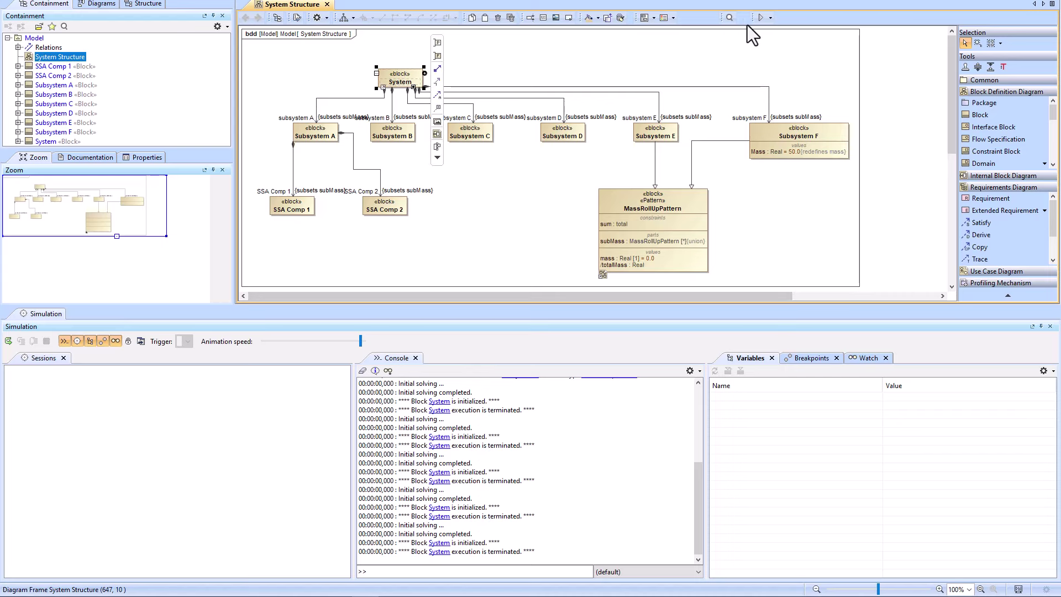
left_click(760, 18)
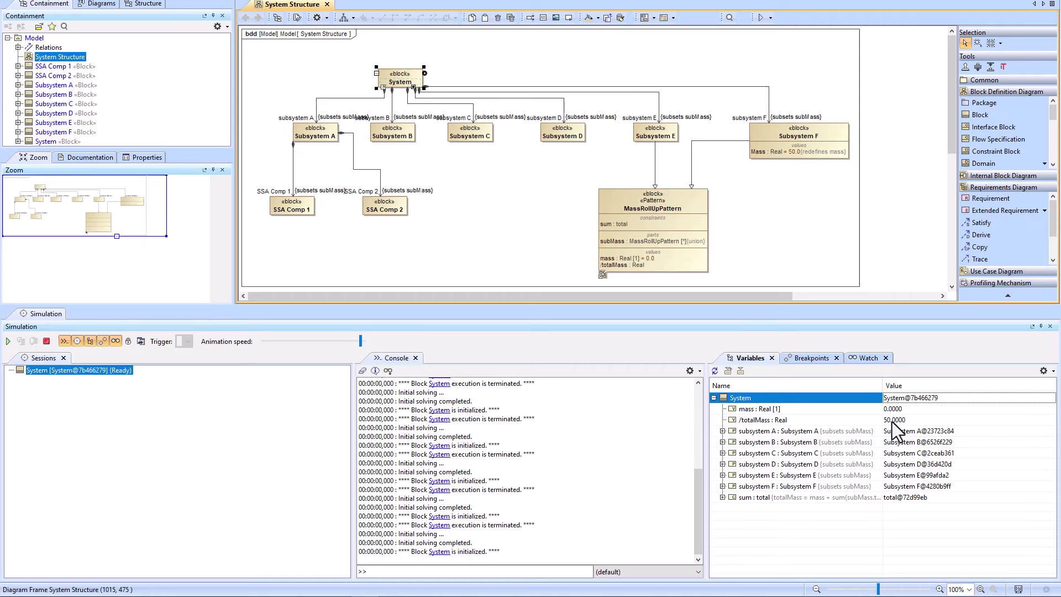
left_click(722, 486)
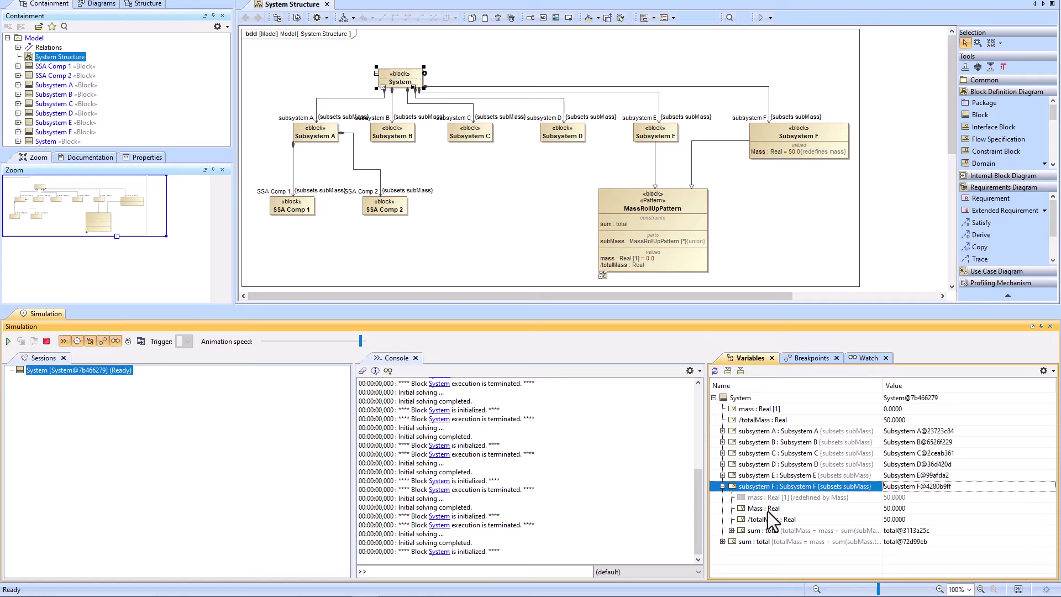
- Rename Subsystem F's Mass value property to lowercase mass on the diagram
left_click(754, 155)
left_click(755, 151)
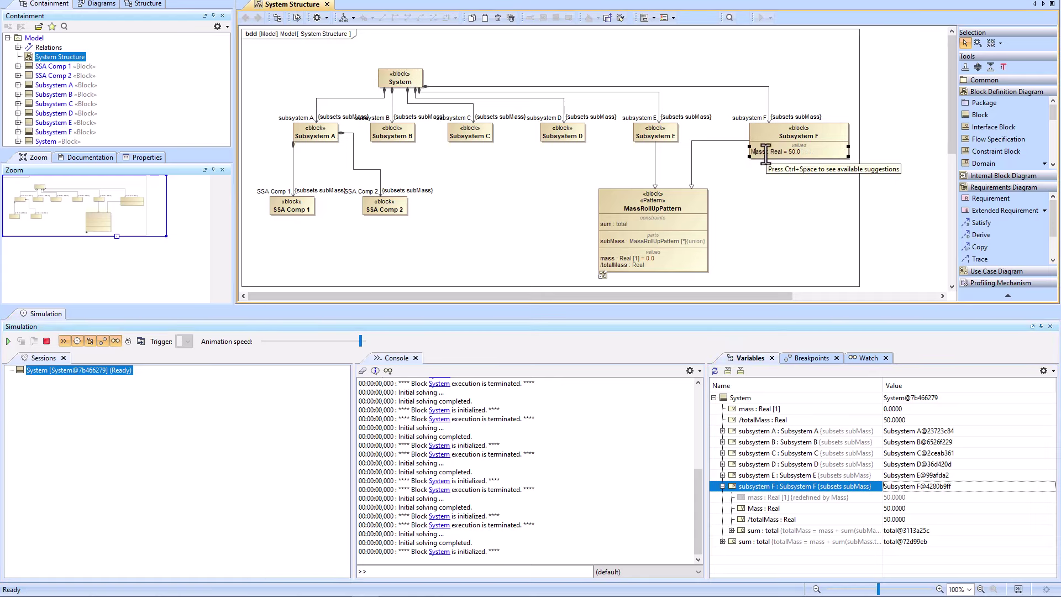
double_click(758, 151)
type("mass")
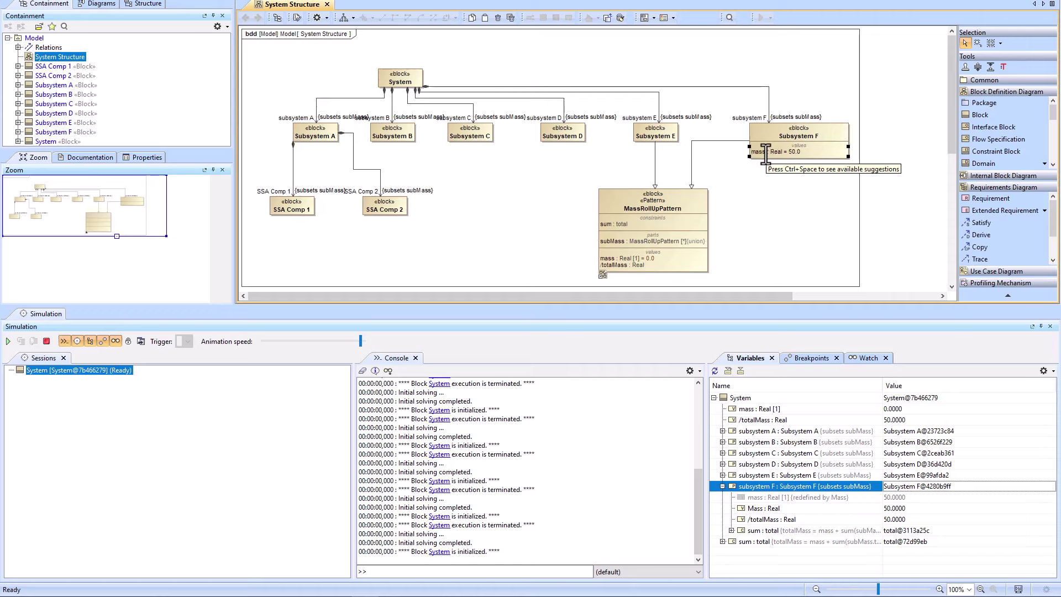
left_click(765, 178)
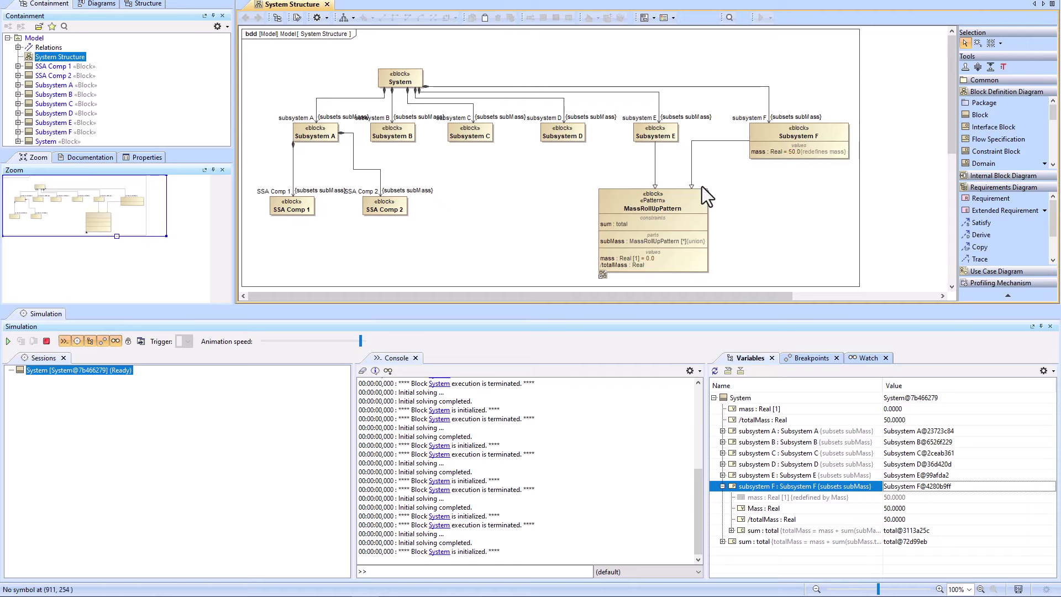
- Restart the System simulation, check subsystem F's mass variables under the lowercase name, and end the session
left_click(46, 341)
left_click(8, 342)
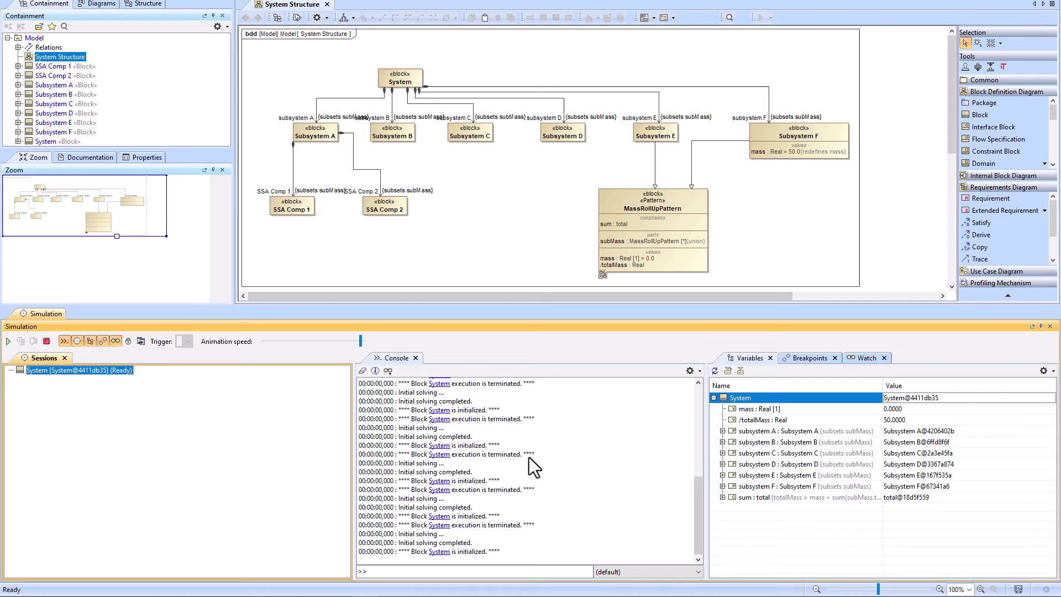
left_click(722, 486)
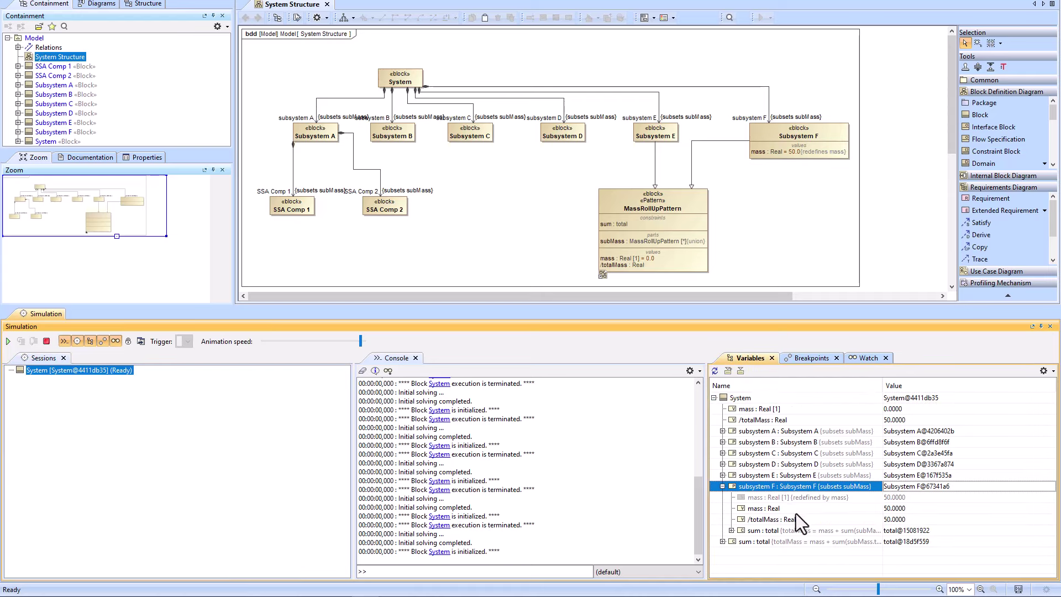
left_click(47, 341)
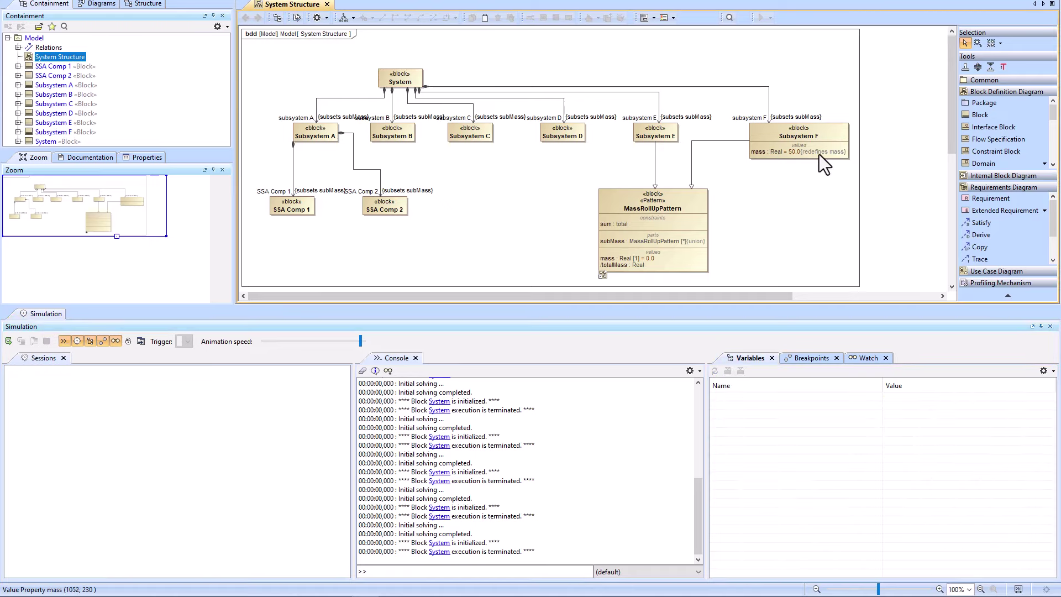
- Remove the inherited mass from the Redefined Property of Subsystem F's own mass value property
double_click(771, 151)
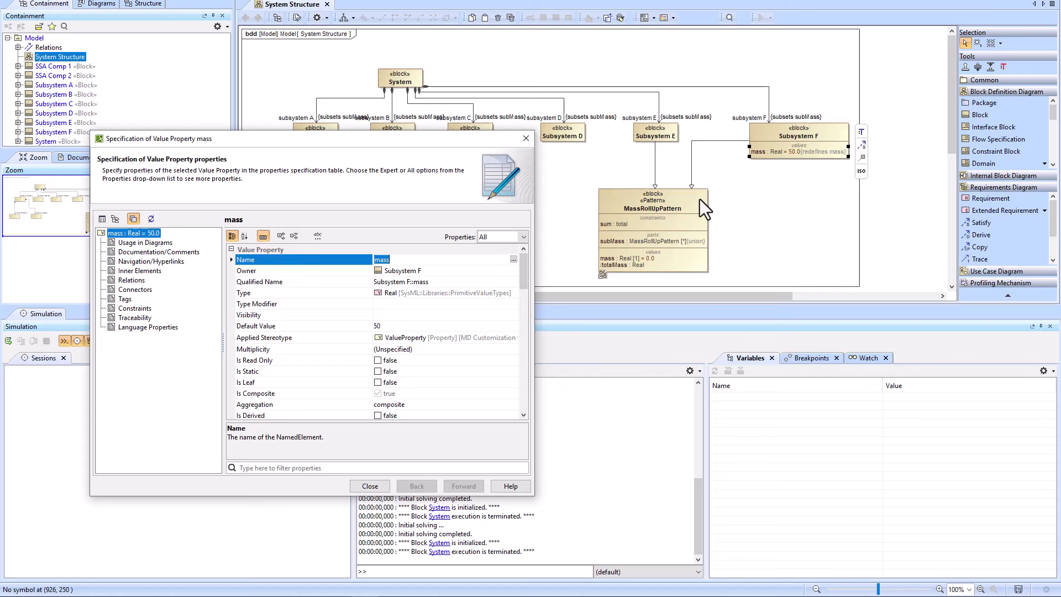
left_click(353, 465)
type("red")
left_click(473, 296)
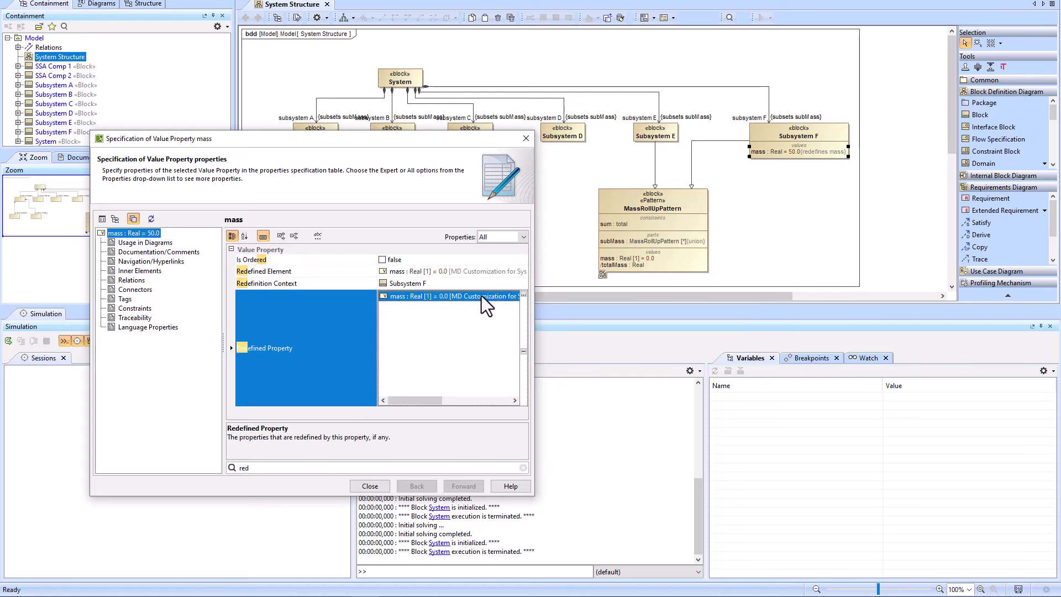
left_click(523, 354)
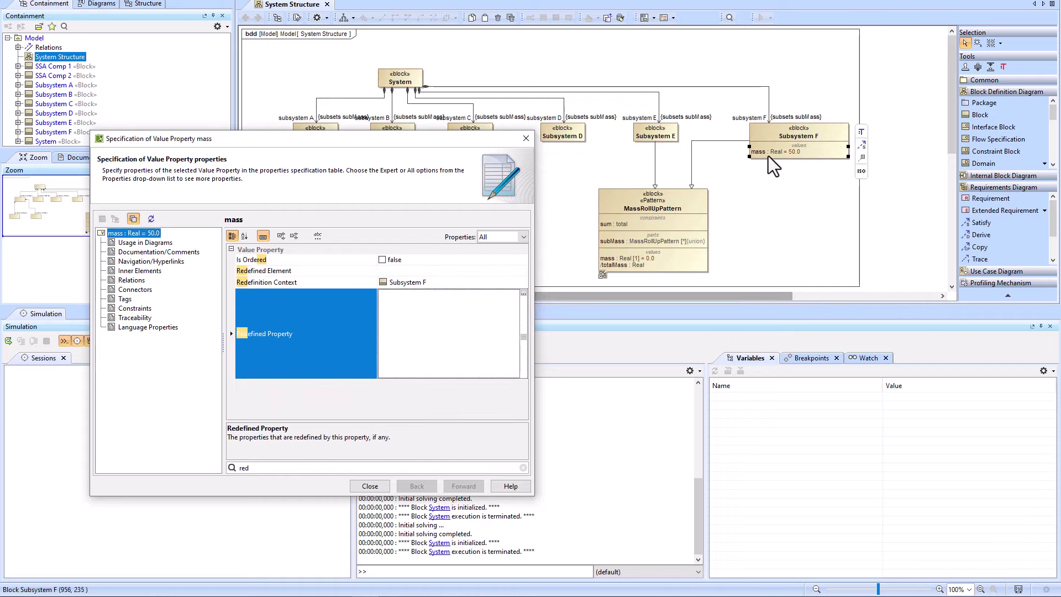
left_click(372, 487)
left_click(787, 214)
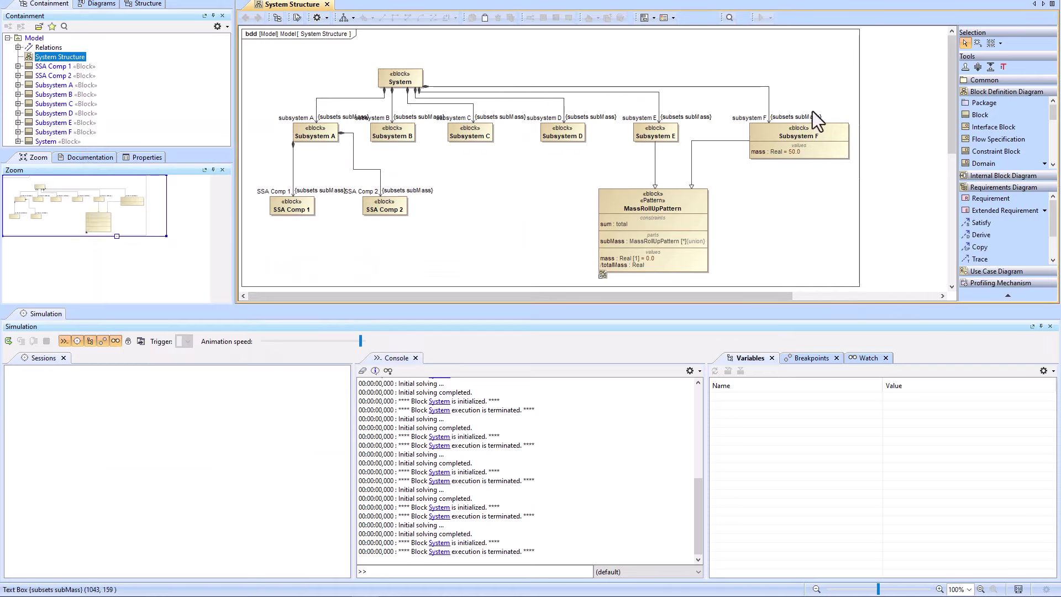
- Compare the owned and inherited mass attributes, including their default values and classifiers, in Subsystem F's specification
left_click(399, 79)
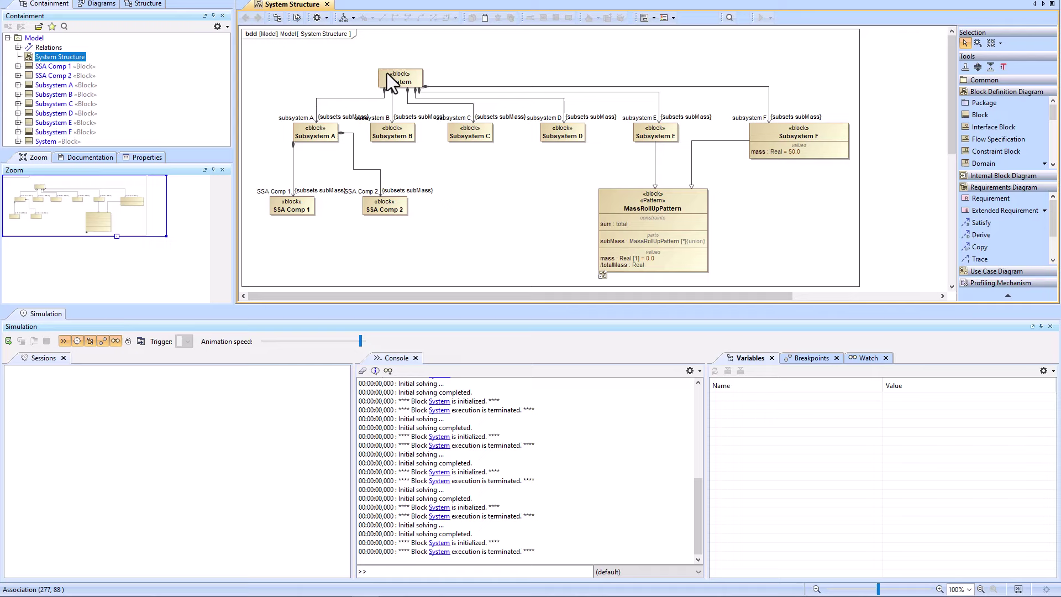
double_click(771, 135)
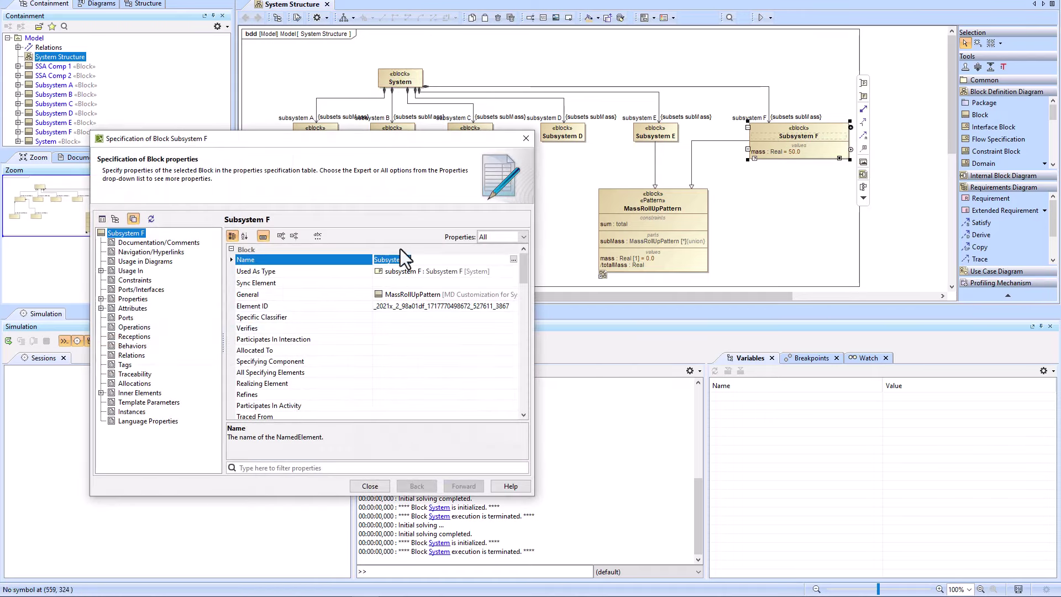
left_click(132, 308)
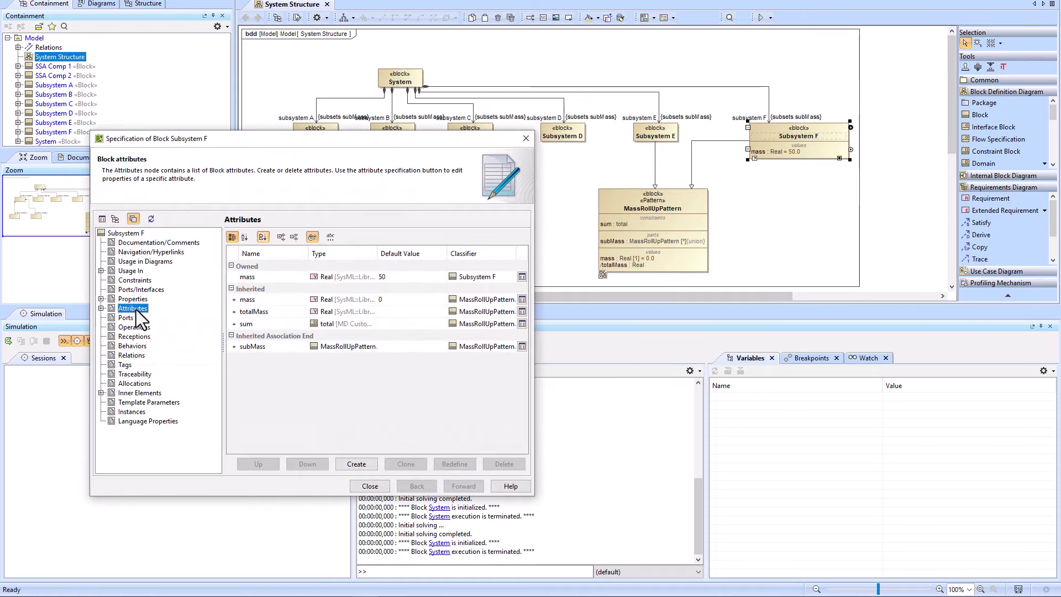
left_click(231, 276)
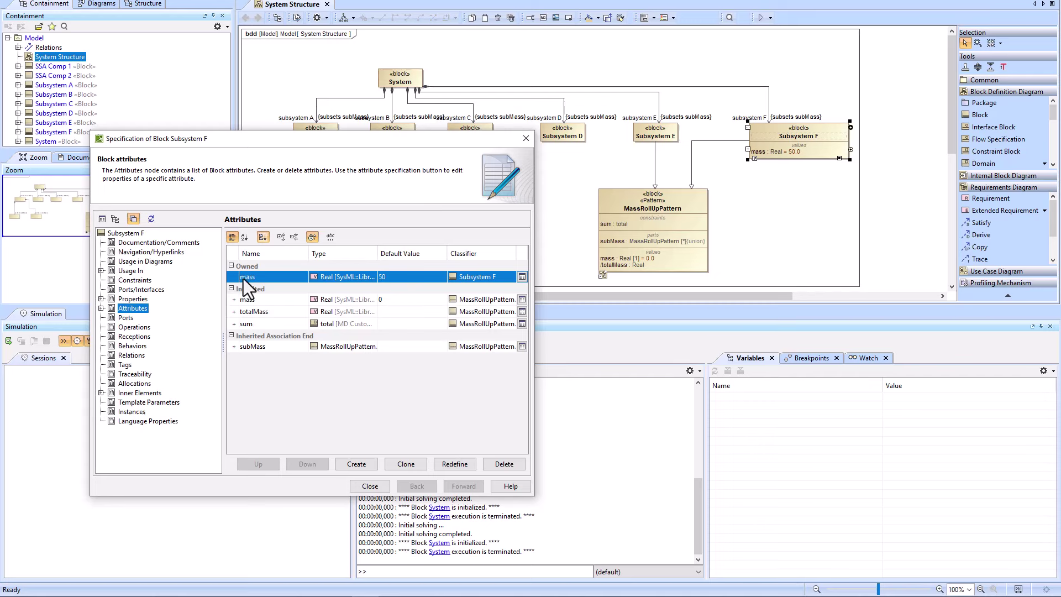
left_click(231, 303)
left_click(237, 280)
left_click(238, 301)
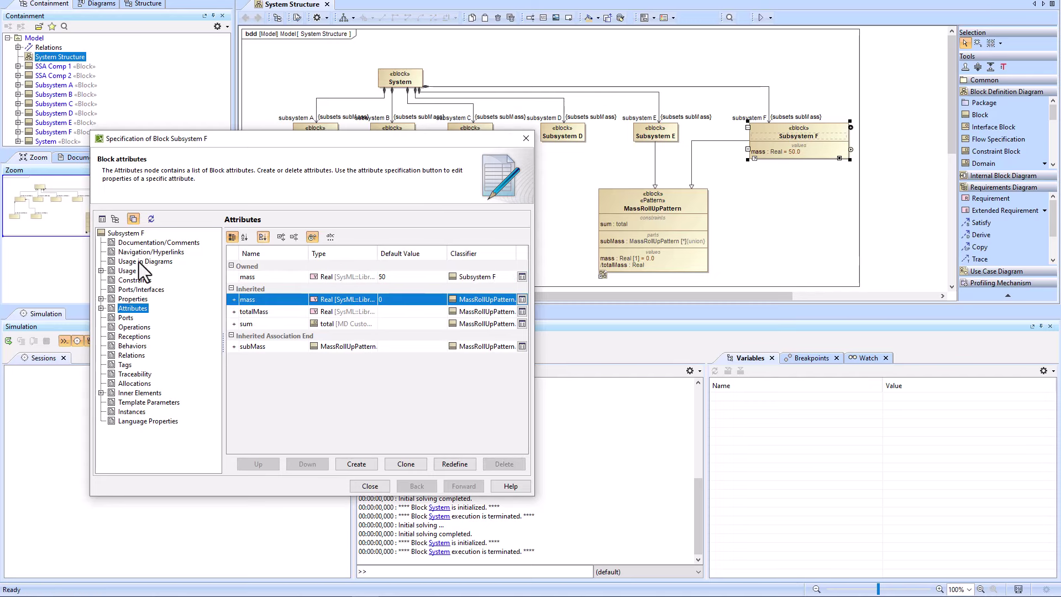
left_click(235, 276)
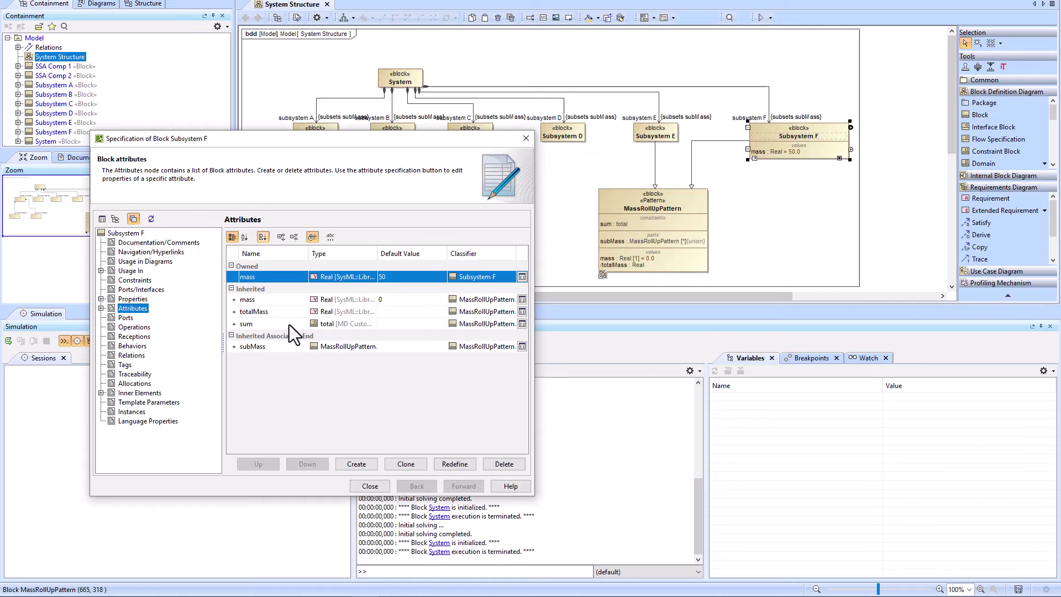
left_click(370, 486)
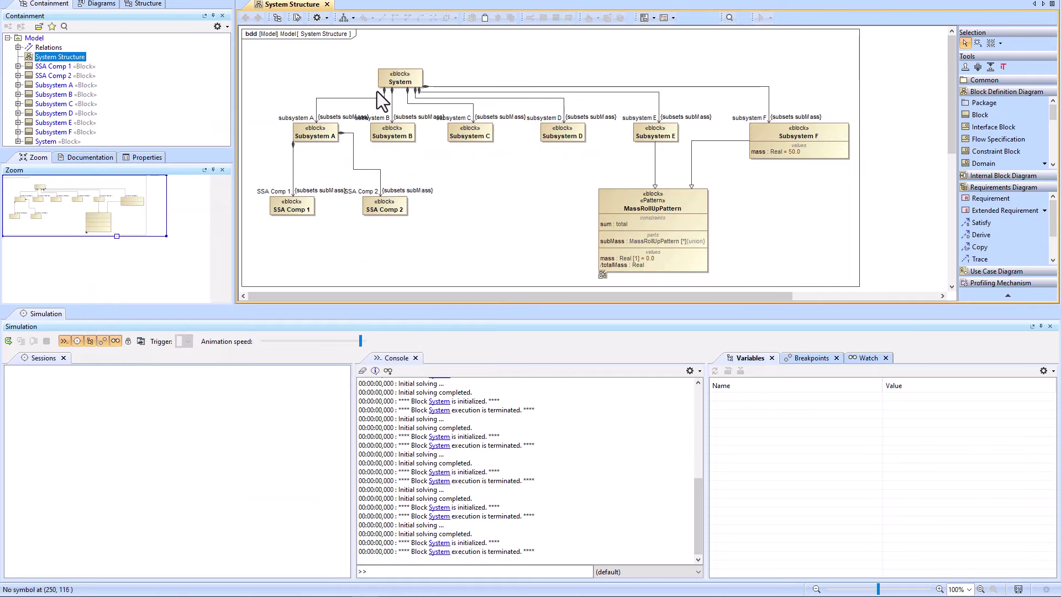
- Simulate the System block without the redefinition and compare subsystem F's two mass variables with the total mass
left_click(392, 84)
left_click(761, 18)
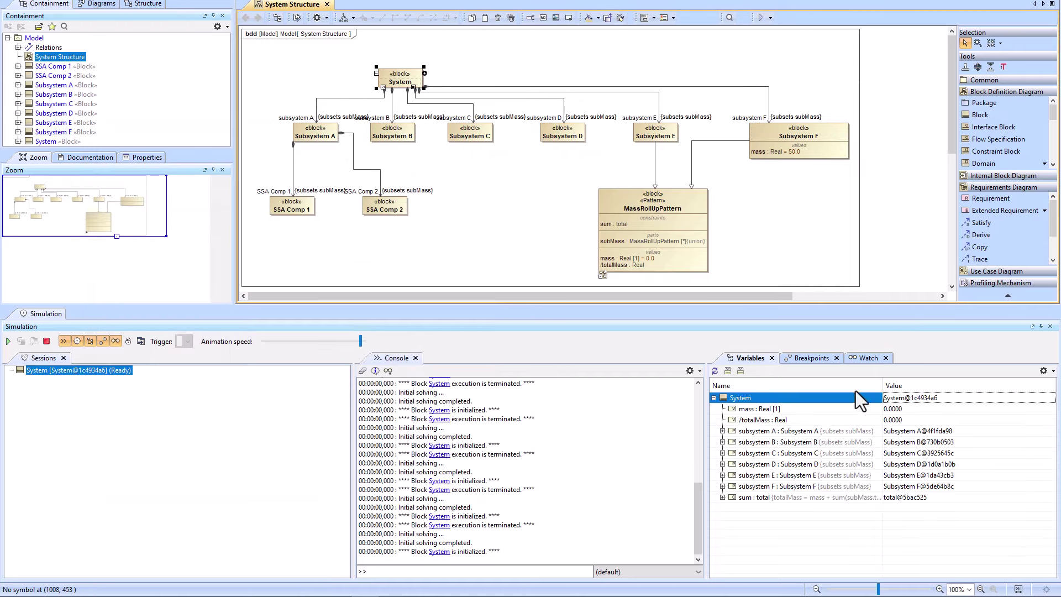
left_click(722, 486)
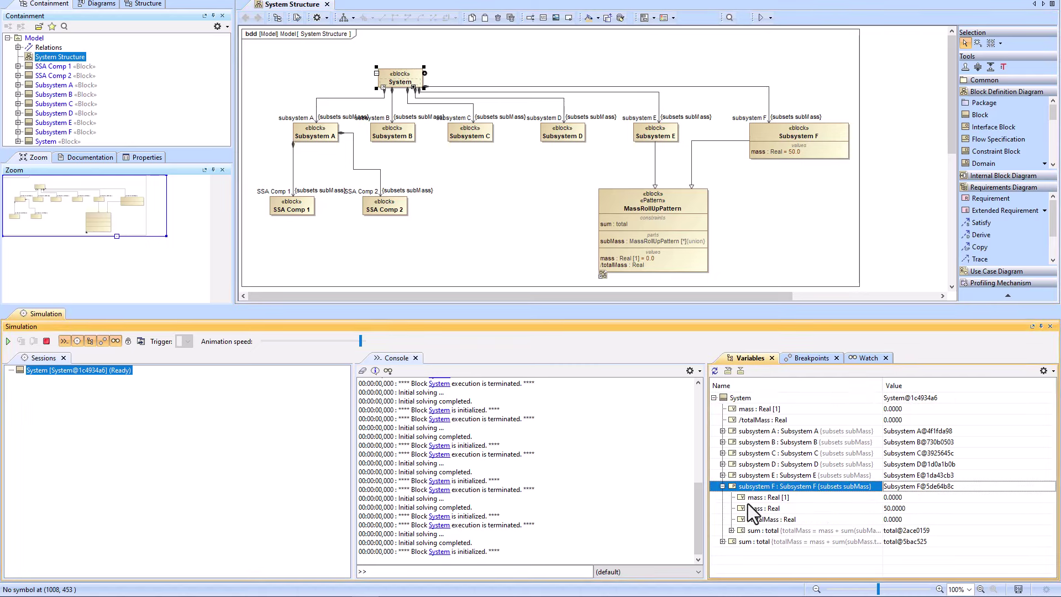
left_click(732, 497)
left_click(727, 509)
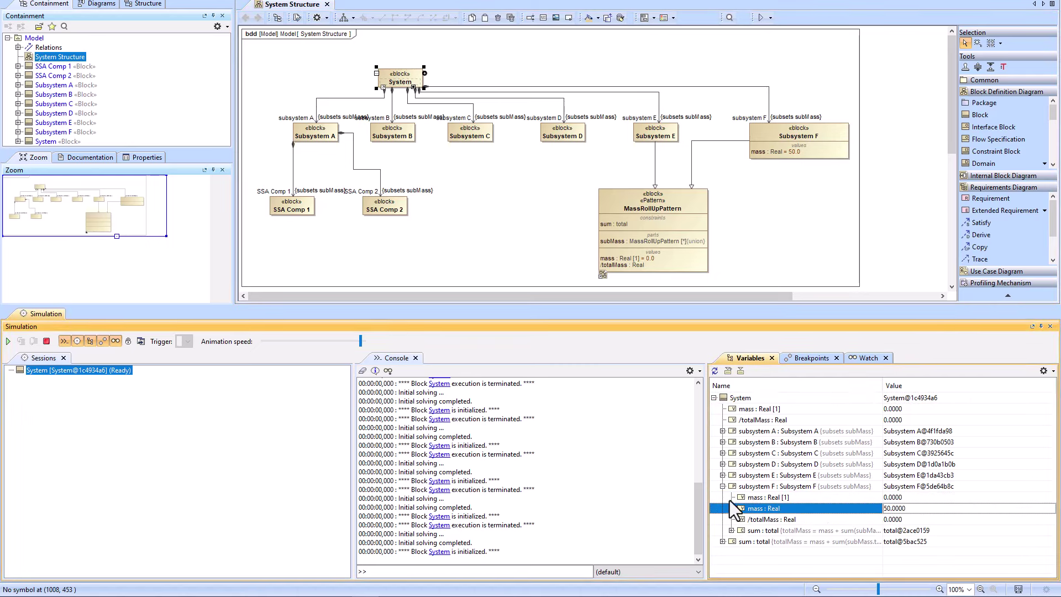
left_click(731, 490)
left_click(730, 497)
left_click(731, 507)
left_click(730, 498)
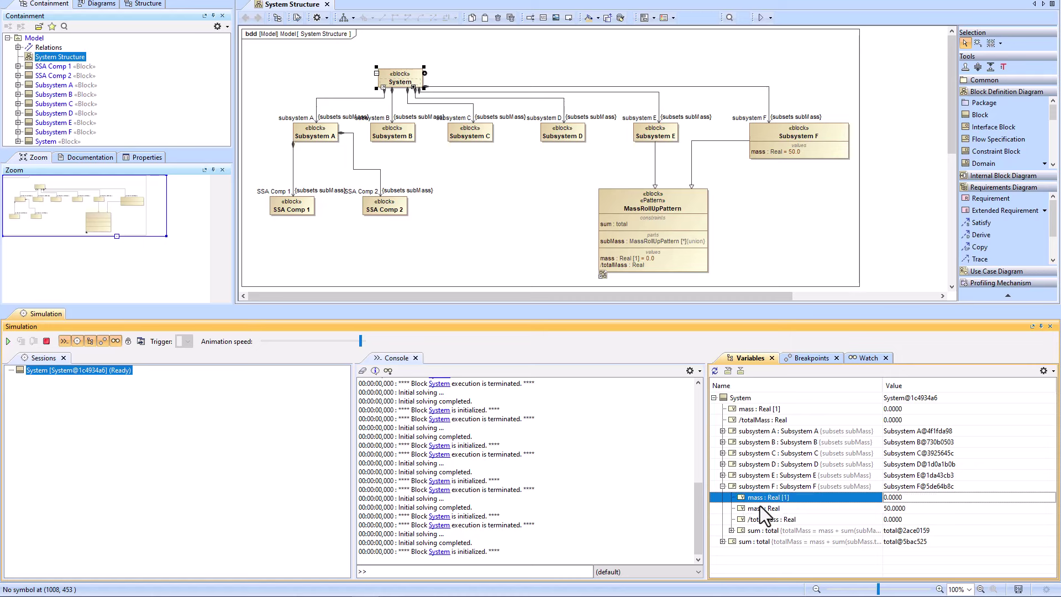
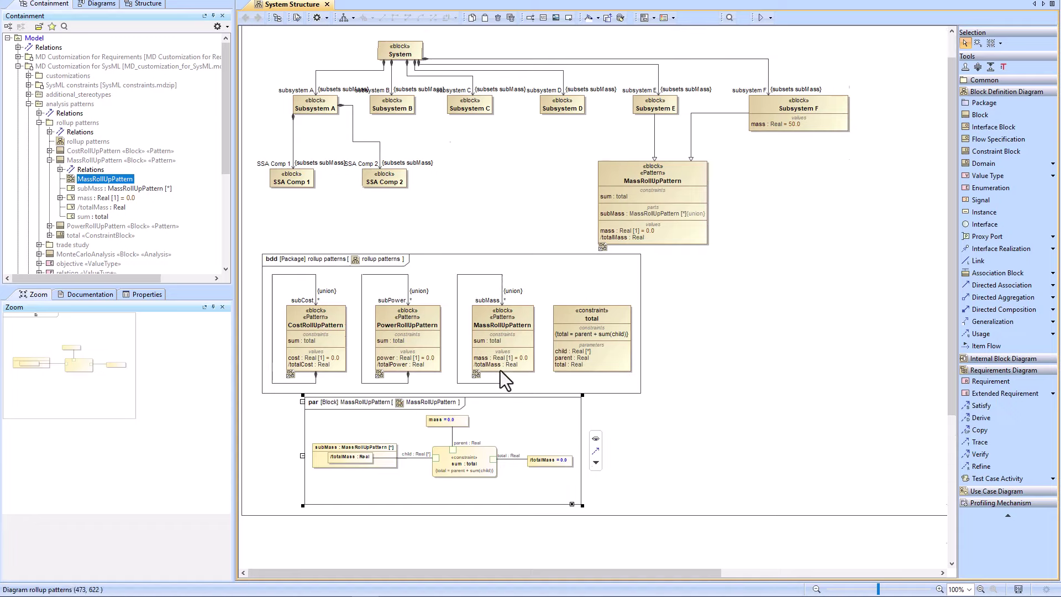
- Narrow the System Structure diagram frame so its edge sits just past the Subsystem F block
scroll(499, 370, "up", 1)
left_click(938, 544)
left_click_drag(938, 545, 860, 543)
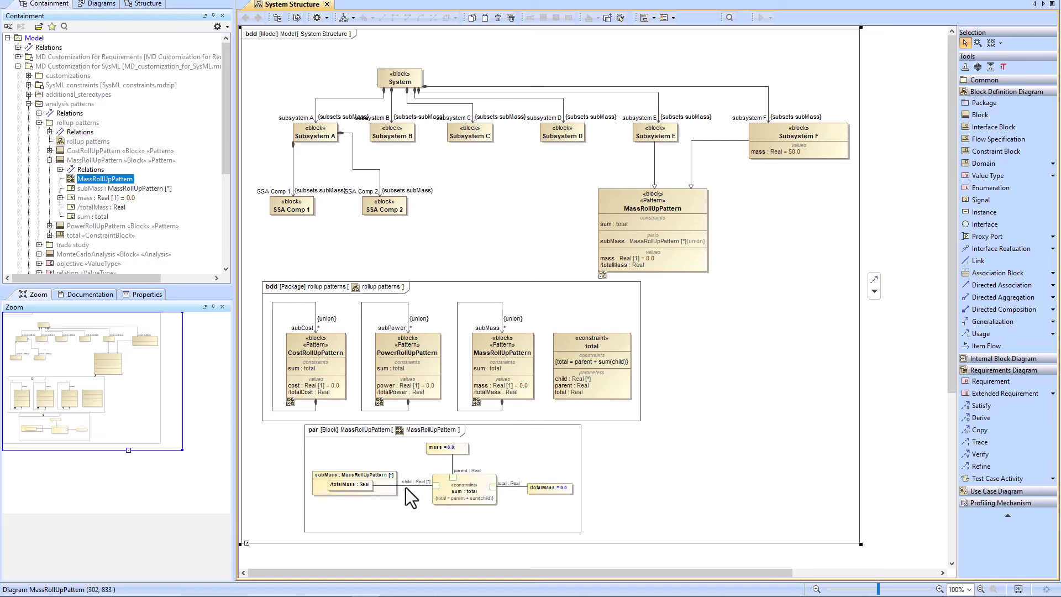
left_click(768, 133)
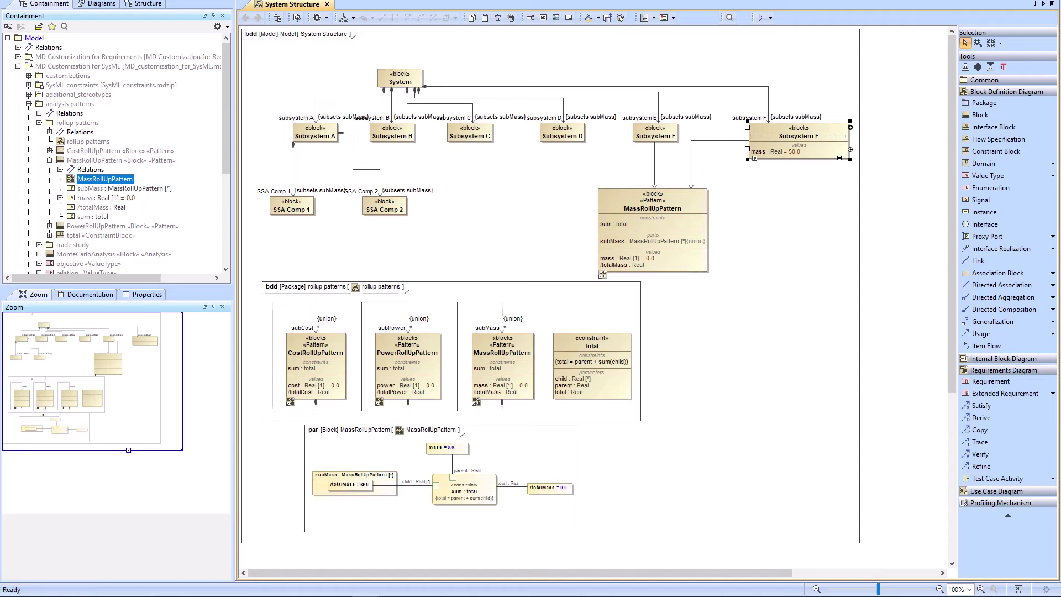
- Remove MassRollUpPattern recursively from the System block, including subsetted properties but keeping role names and value properties
right_click(398, 80)
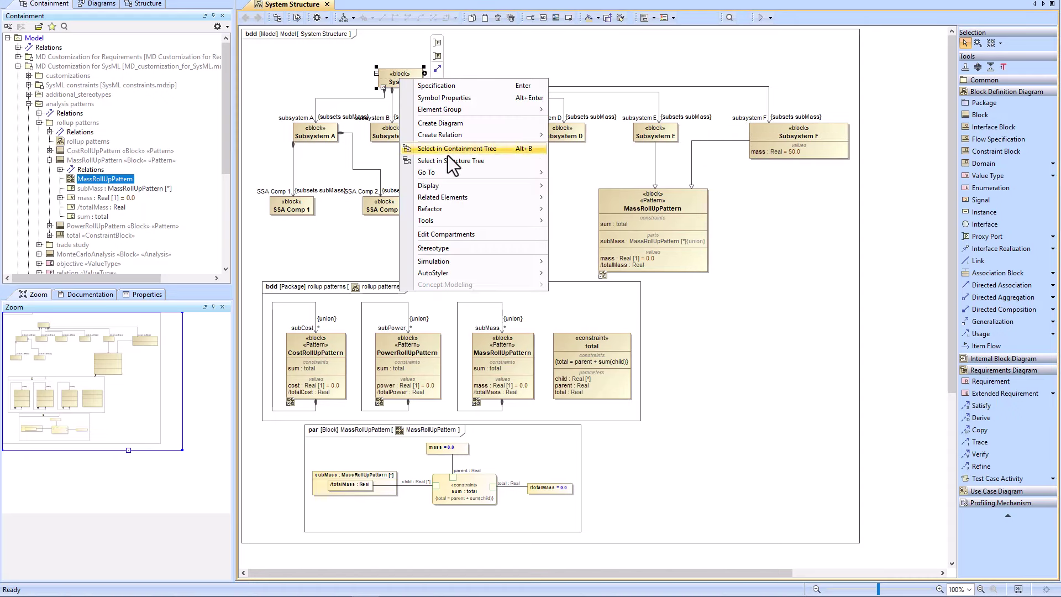
mouse_move(448, 222)
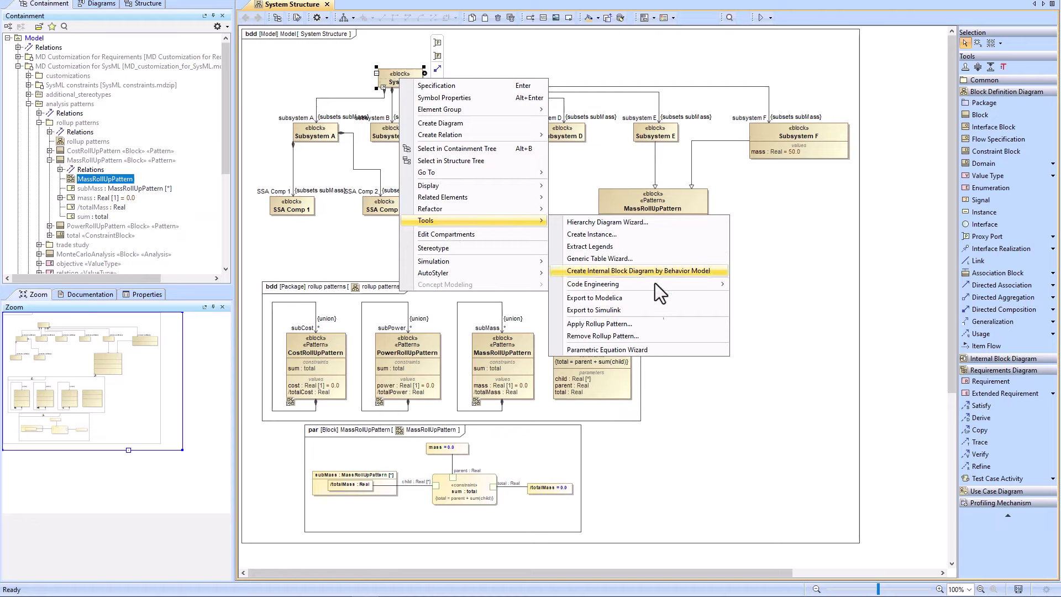
left_click(640, 333)
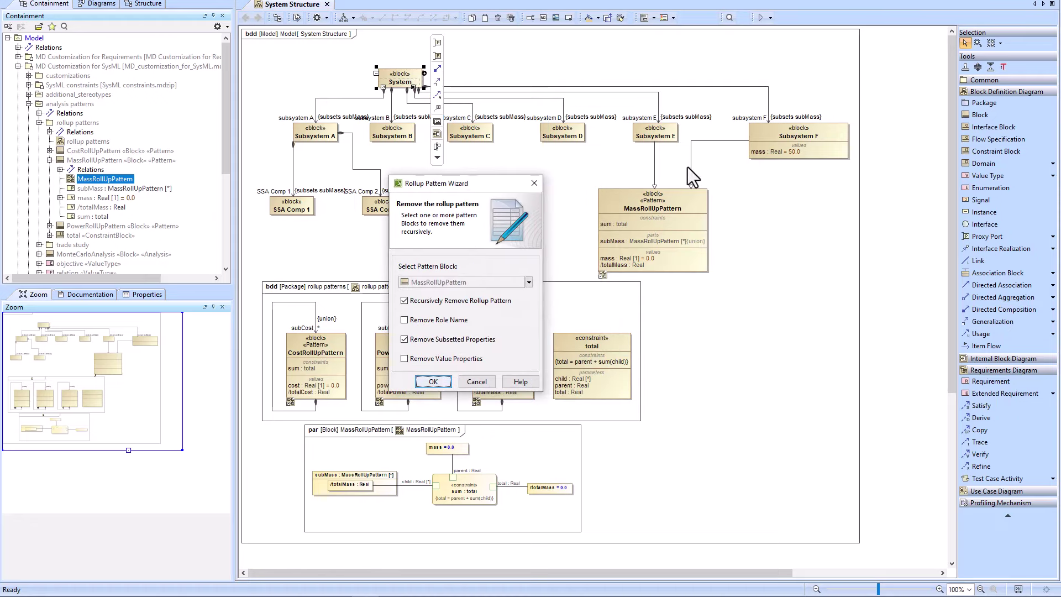
left_click(439, 381)
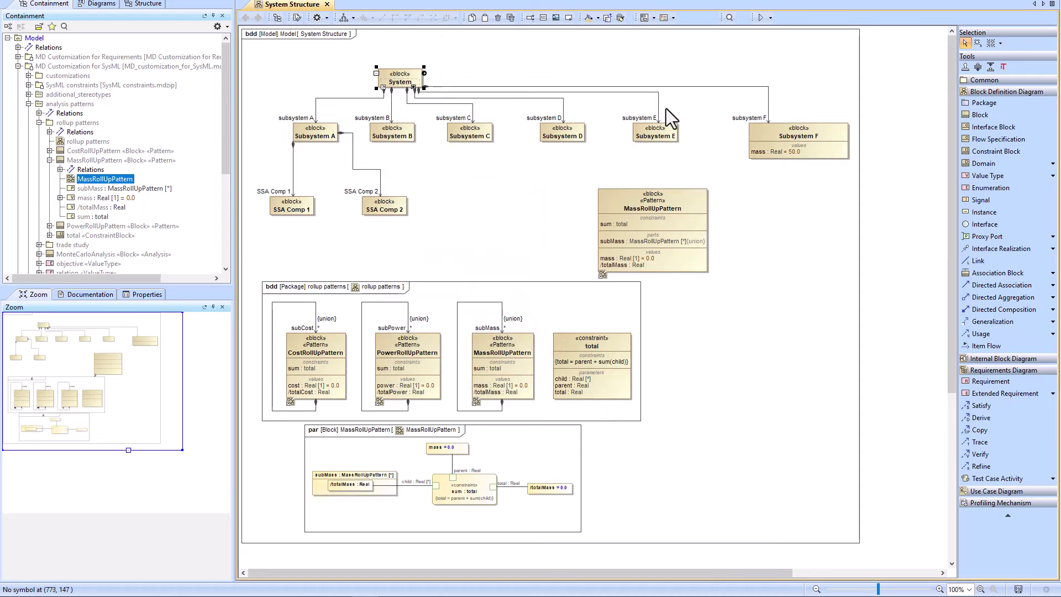
left_click(537, 203)
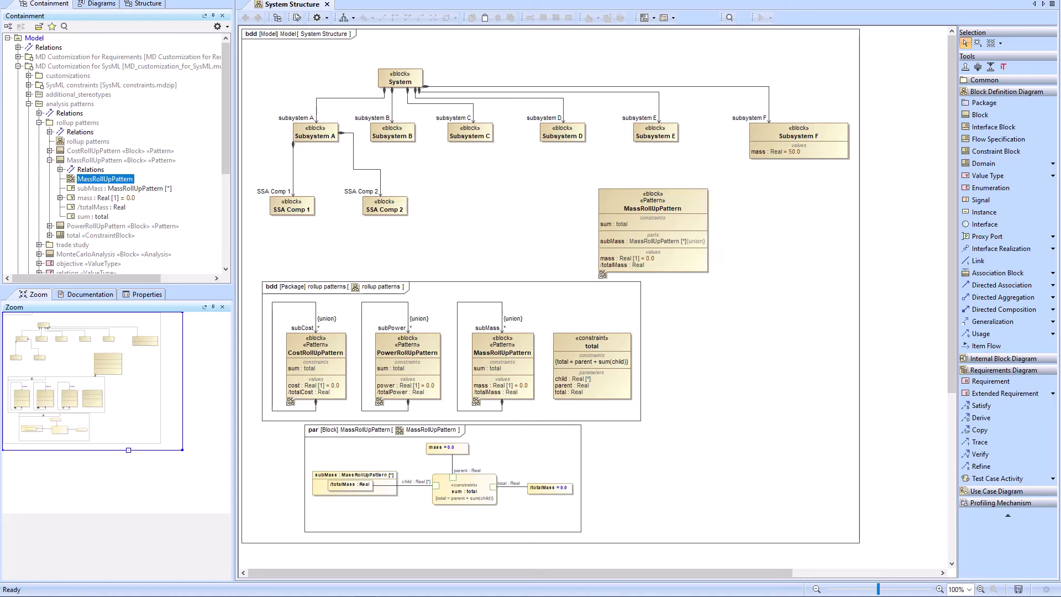
- Open the SysML Plugin UserGuide and go to the Rollup Pattern Wizard section on page 229
key("alt+h")
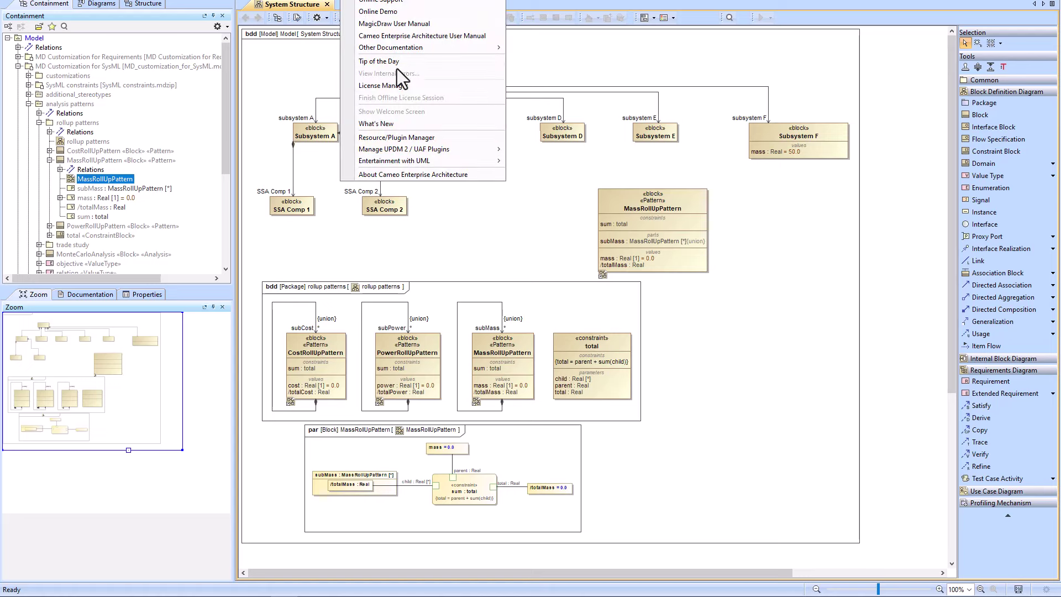
mouse_move(397, 50)
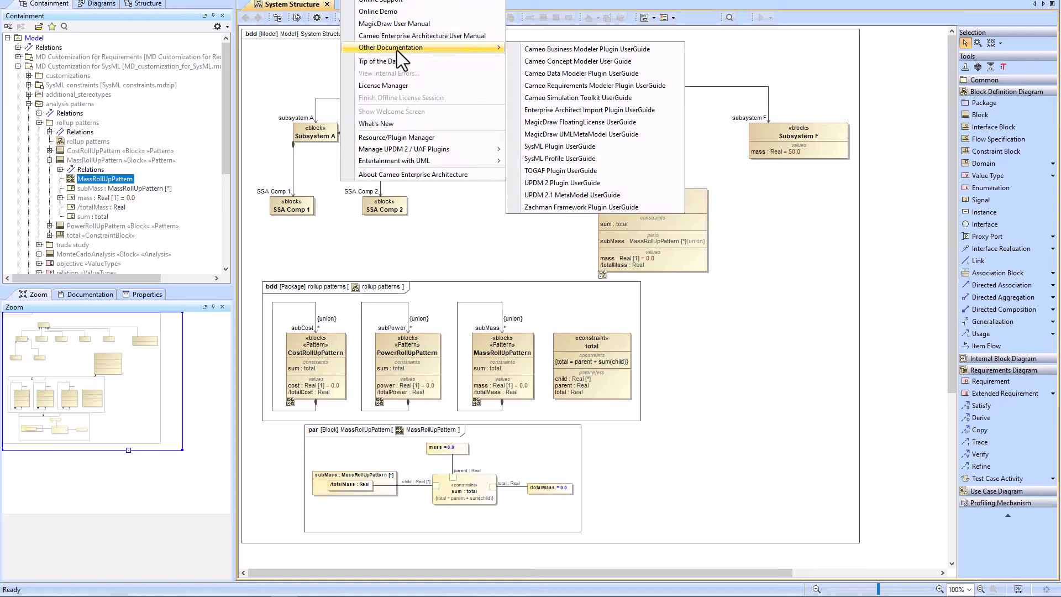
left_click(568, 147)
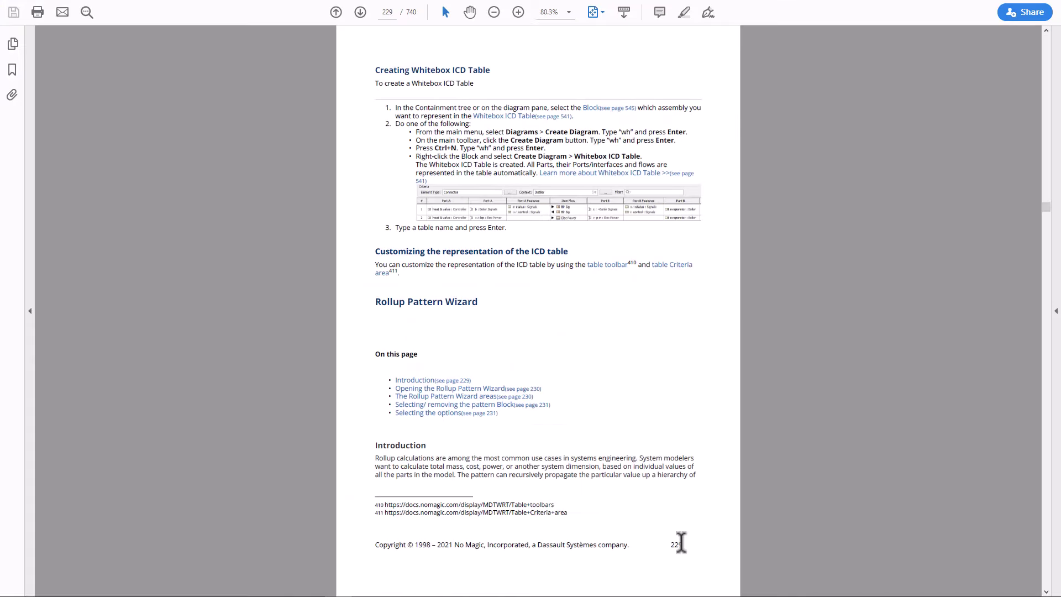
left_click_drag(367, 302, 464, 303)
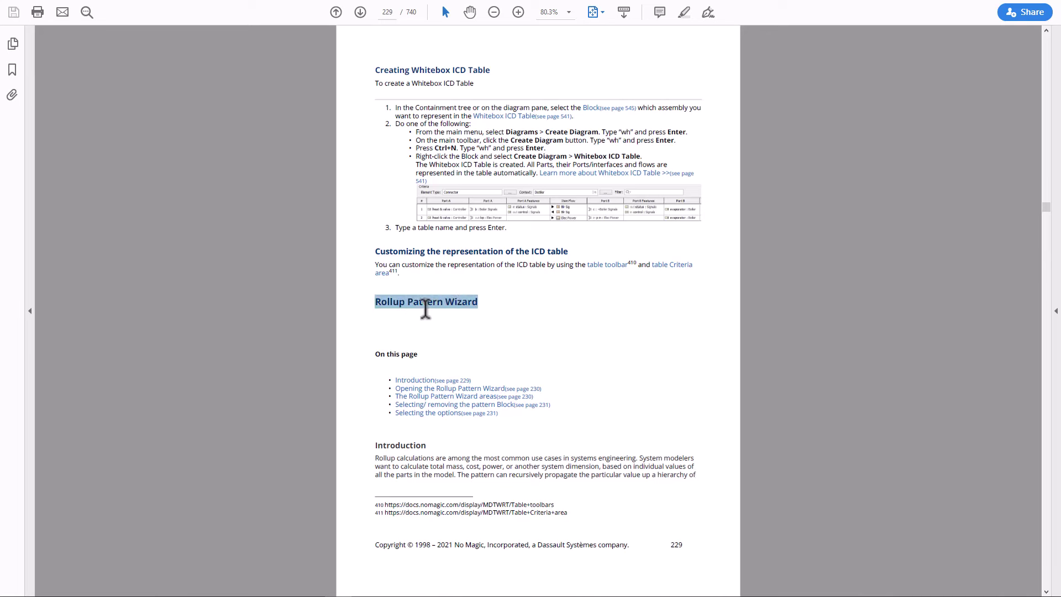
left_click(505, 305)
- Review the guide's sections on using the wizard and on default, new, applied and removed rollup pattern blocks, through page 243
scroll(503, 304, "down", 3)
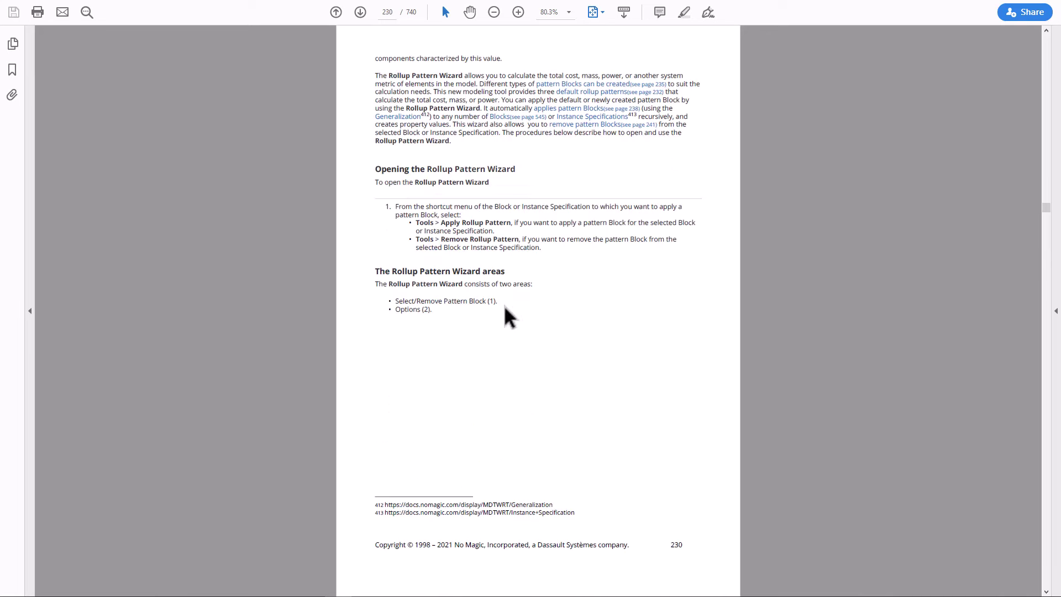
scroll(502, 304, "down", 3)
scroll(505, 307, "down", 3)
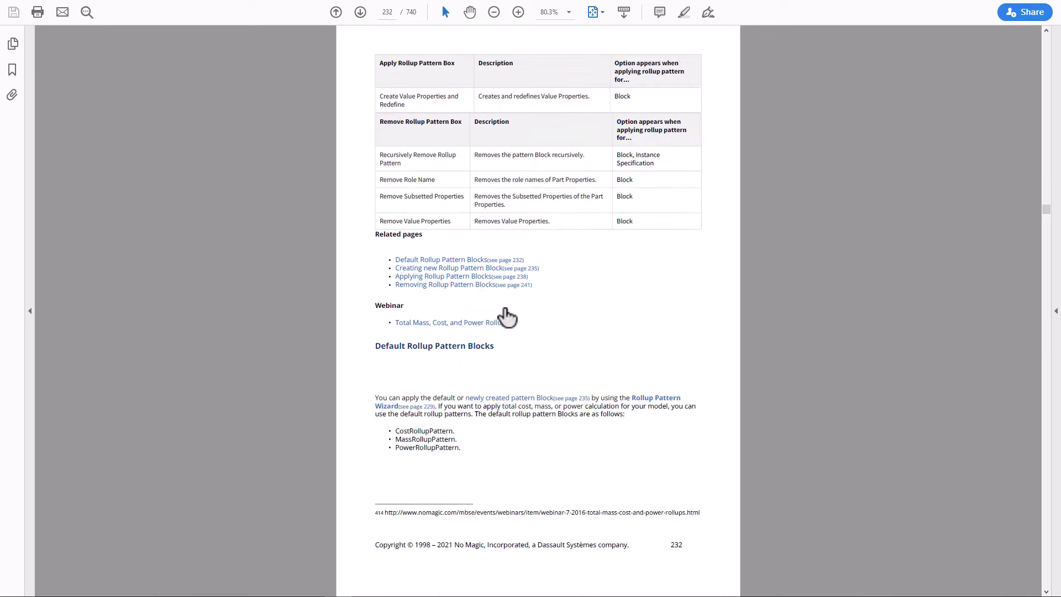
scroll(507, 317, "down", 3)
scroll(504, 307, "down", 3)
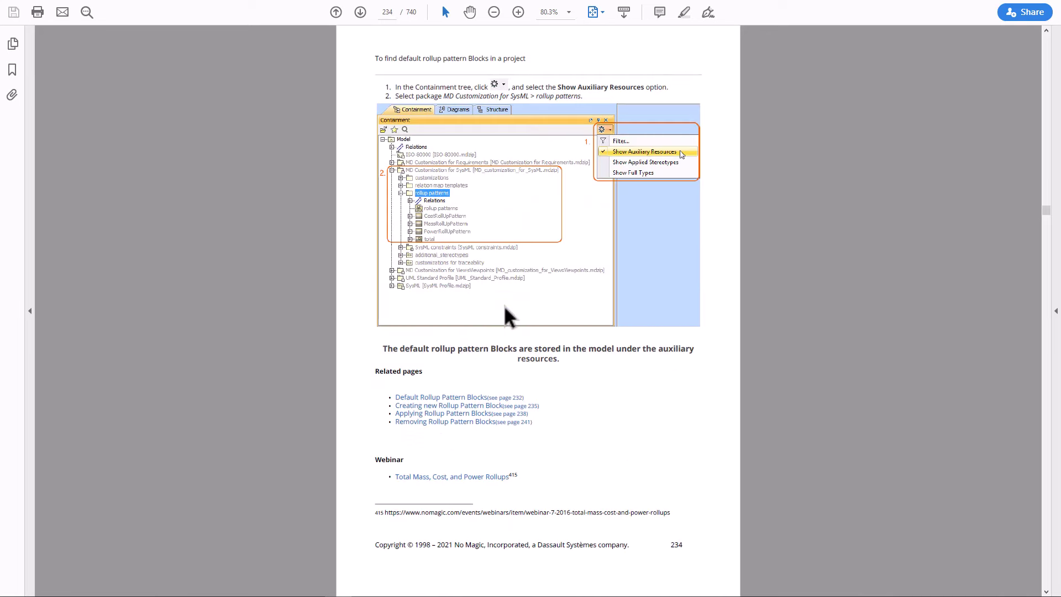
scroll(505, 309, "down", 3)
scroll(504, 307, "down", 3)
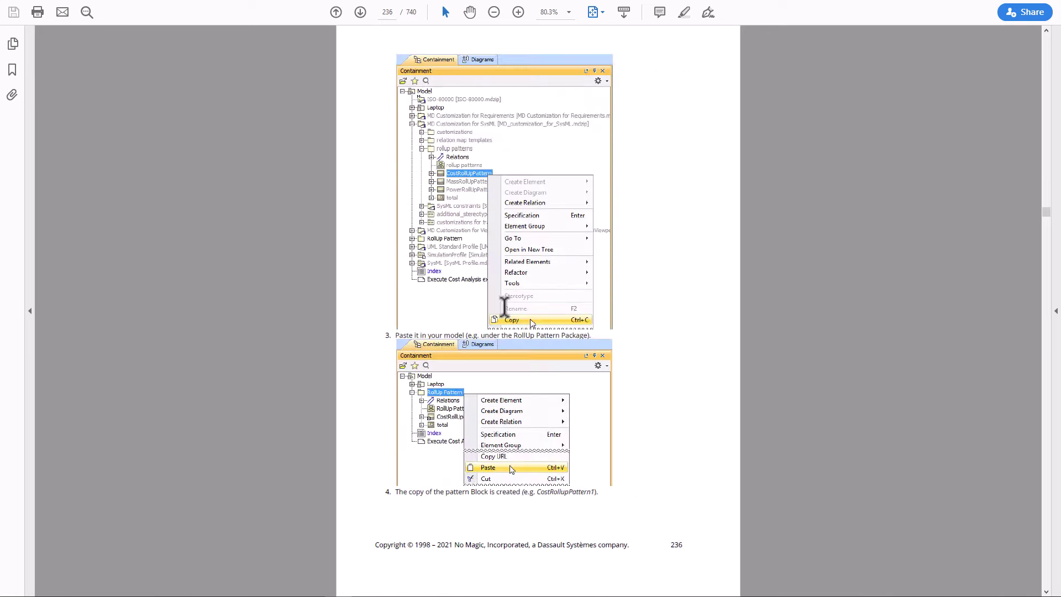
scroll(504, 306, "down", 3)
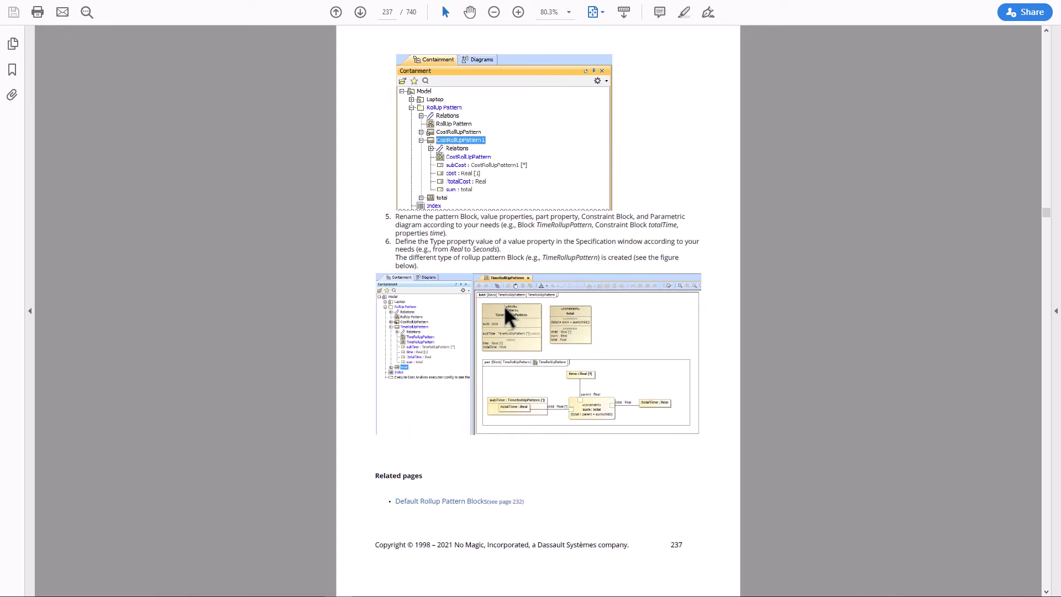
scroll(504, 307, "down", 3)
scroll(504, 305, "down", 3)
scroll(505, 313, "down", 3)
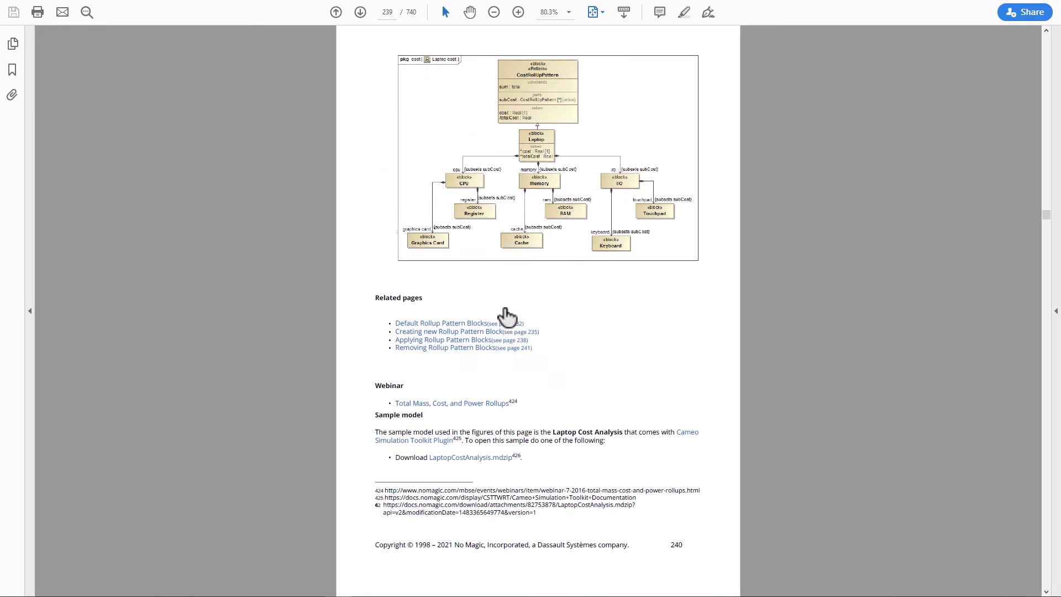
scroll(505, 316, "down", 3)
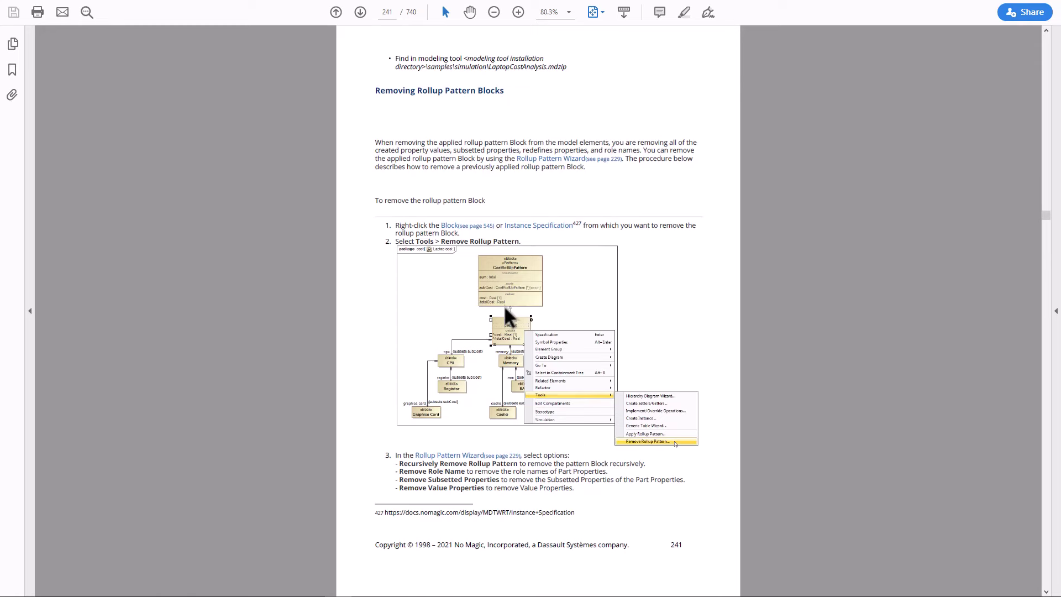
scroll(507, 317, "down", 3)
scroll(504, 314, "down", 3)
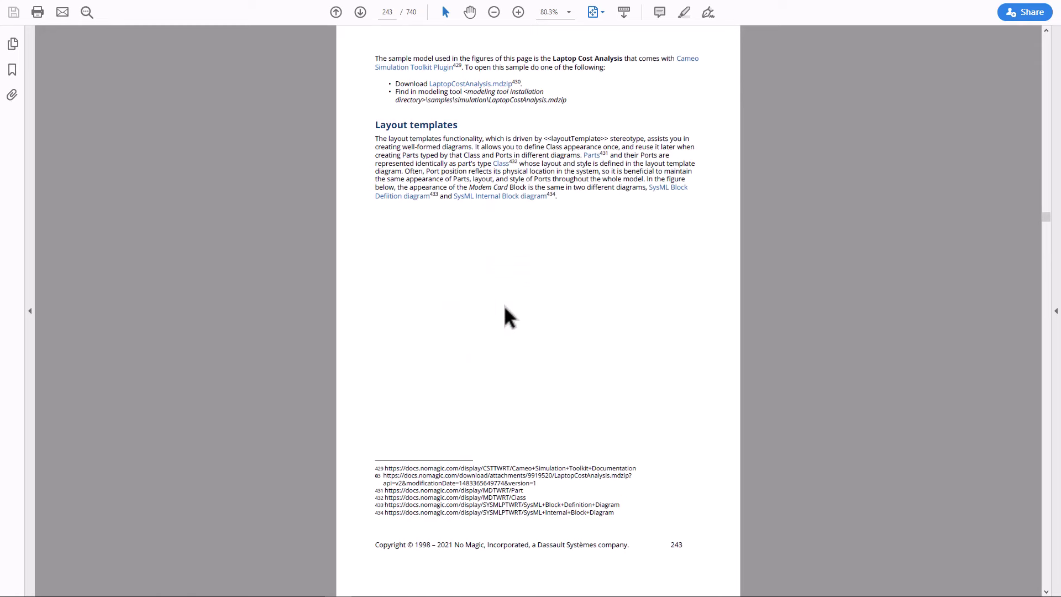